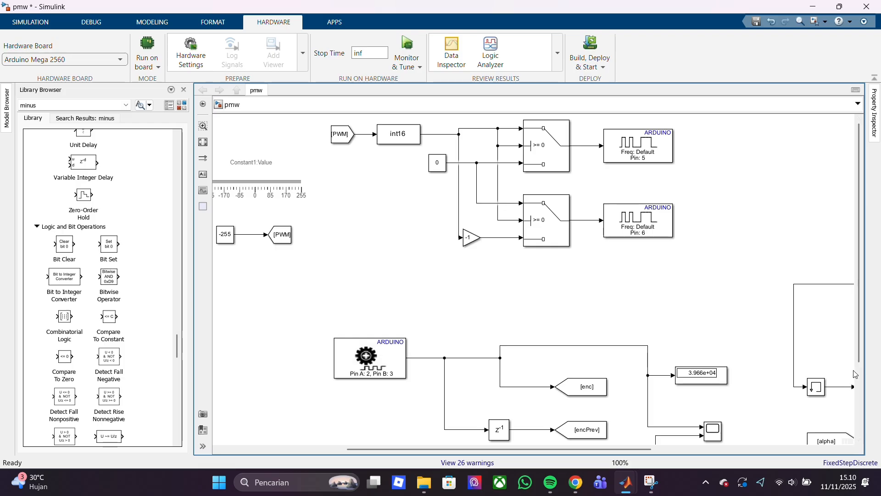
Set the Constant2 Value slider for the alpha constant to about 0.3
left_click_drag(859, 288, 857, 367)
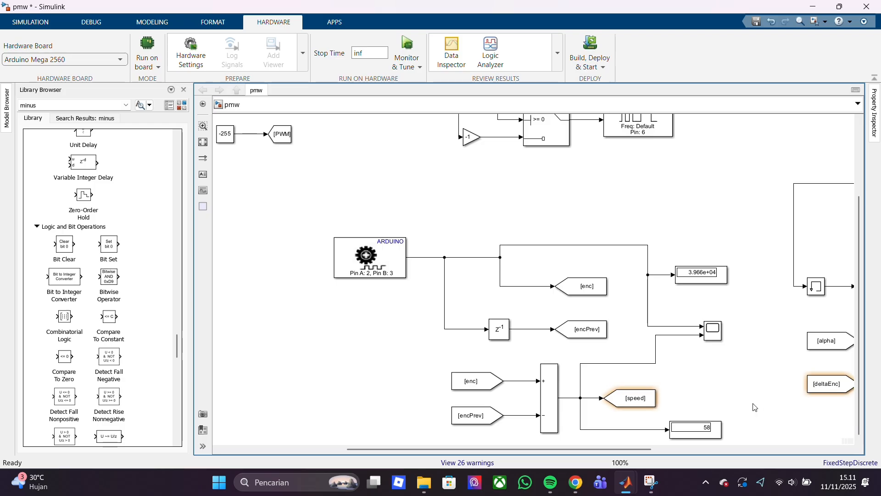
scroll(757, 404, "right", 5)
left_click_drag(788, 449, 803, 449)
left_click_drag(860, 391, 871, 361)
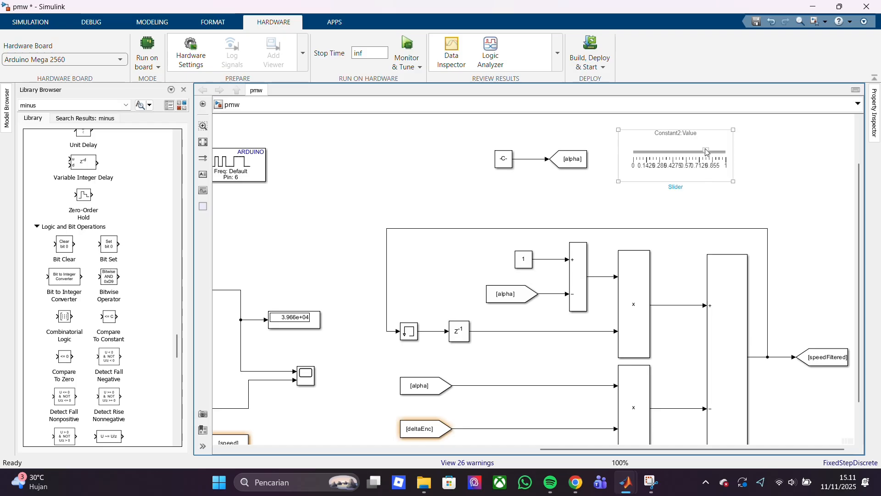
left_click_drag(706, 153, 663, 155)
left_click(787, 177)
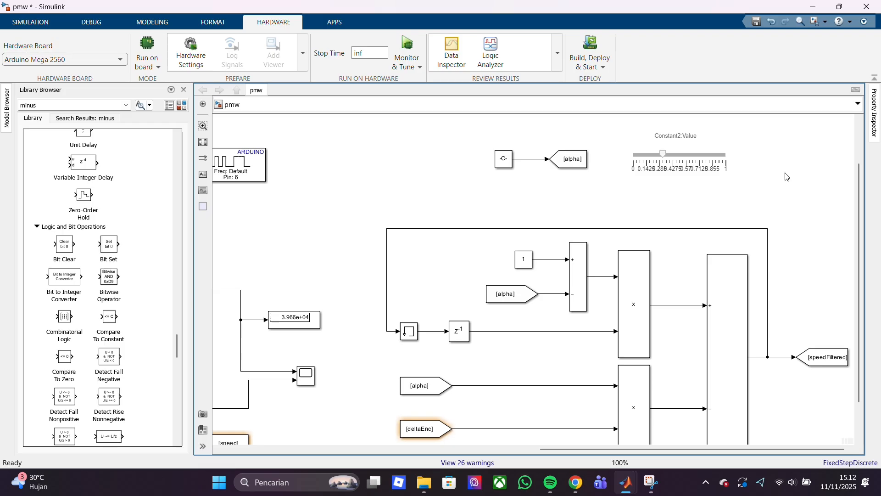
Set the list of signs to ++ on the sum block that feeds the speedFiltered Goto block
left_click(711, 411)
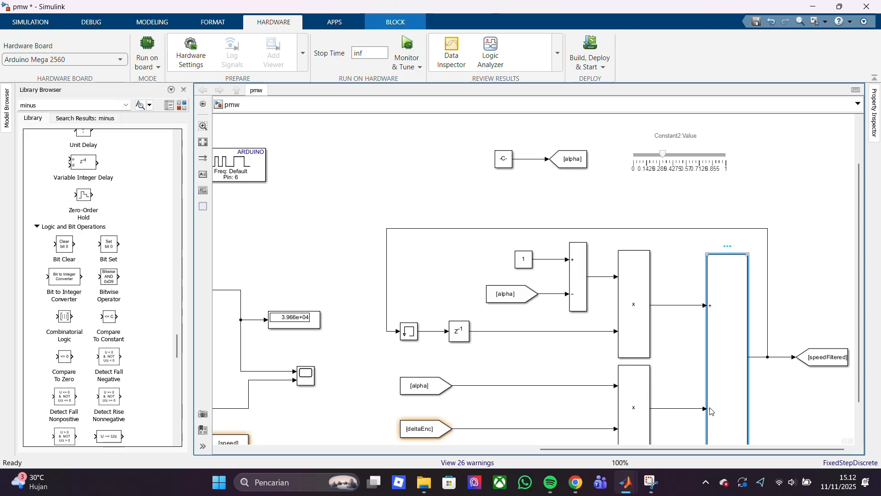
double_click(711, 411)
double_click(571, 341)
key("BackSpace")
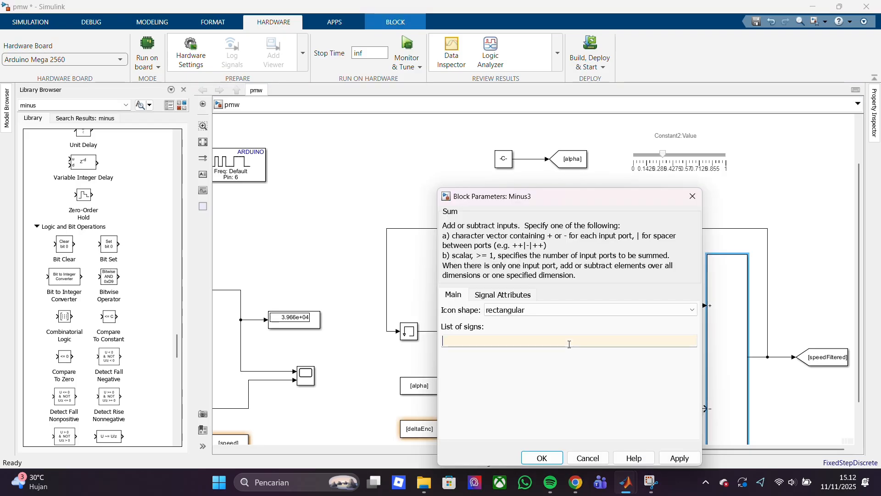
type("=")
key("BackSpace")
type("++")
left_click(542, 458)
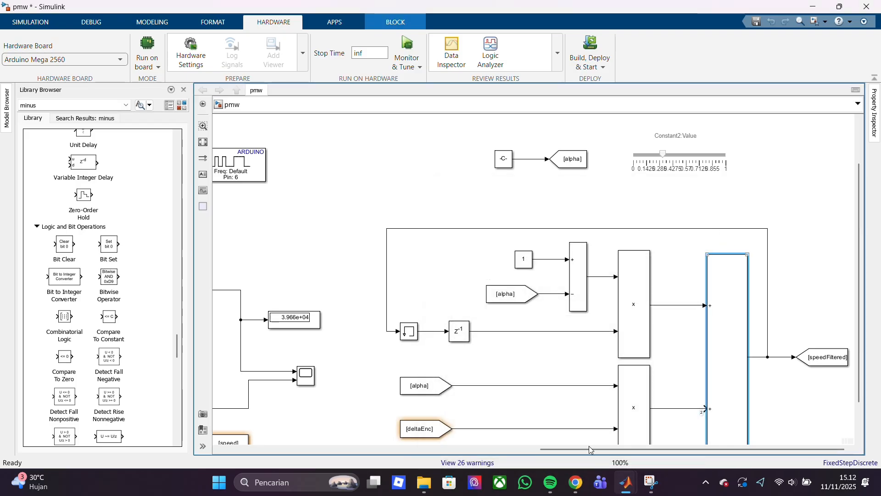
left_click(790, 423)
Move the speedFiltered From block up so its line runs straight into the scope's upper input
scroll(857, 372, "down", 2)
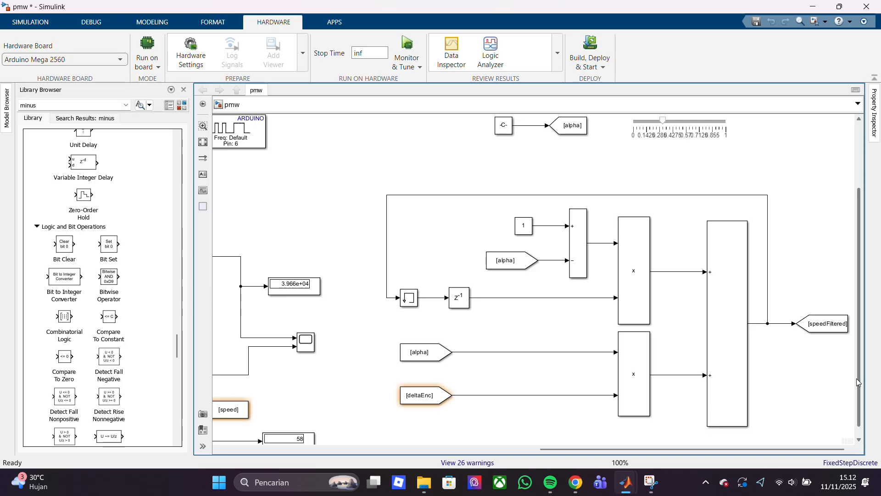
left_click_drag(858, 382, 857, 406)
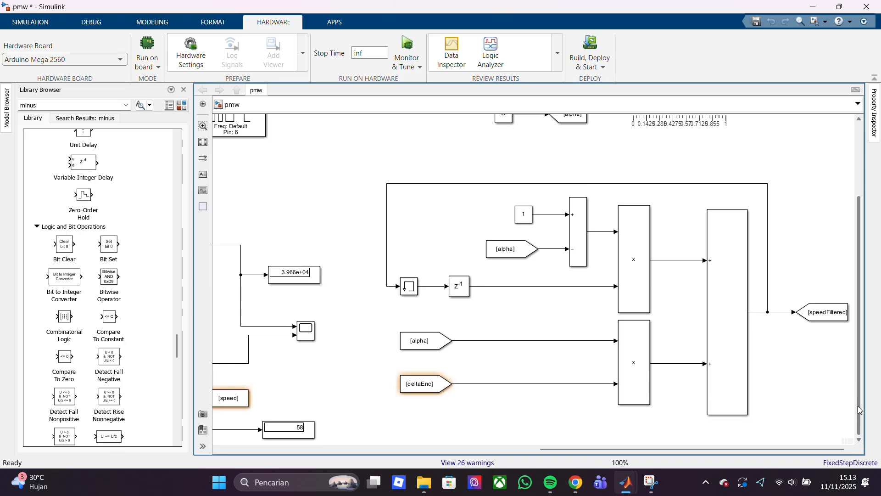
left_click_drag(786, 449, 467, 450)
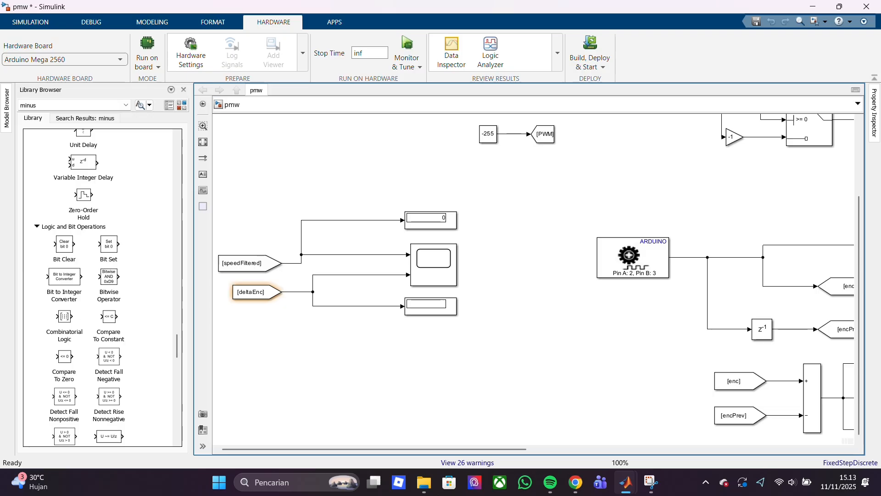
left_click(437, 314)
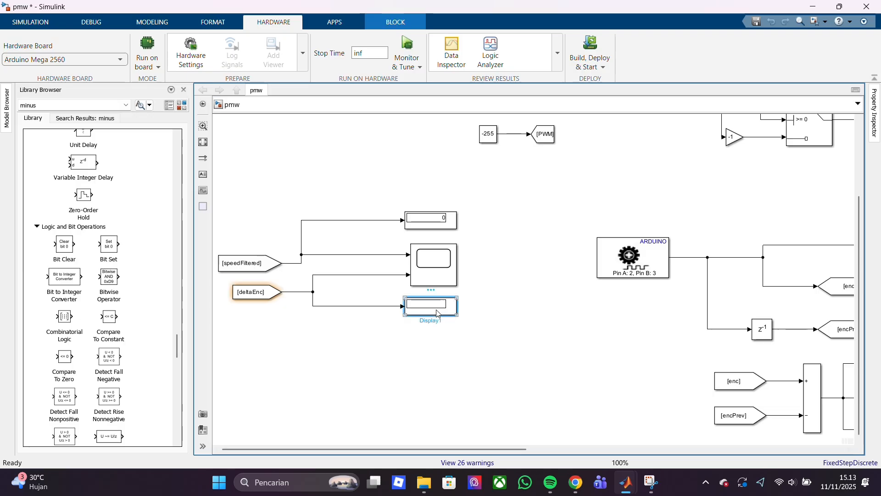
double_click(436, 313)
left_click(539, 382)
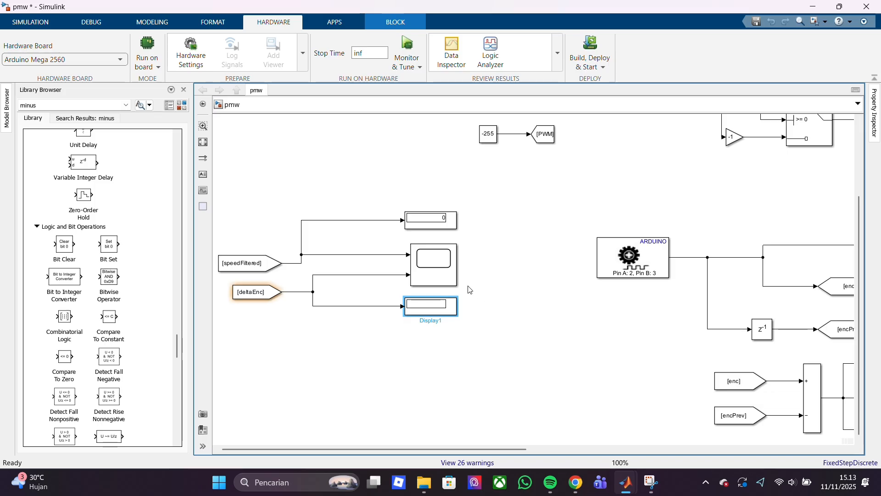
left_click_drag(243, 263, 243, 255)
left_click(496, 256)
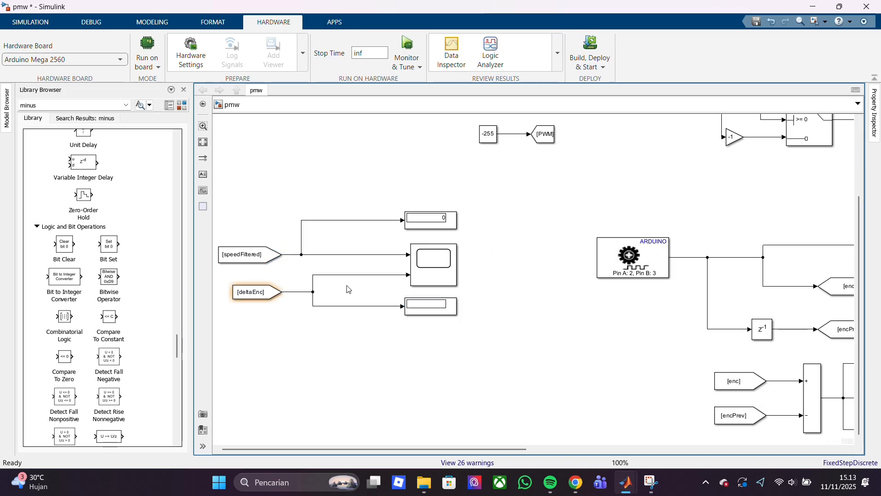
Examine the warning on the deltaEnc From block and compare its Goto tag and source with those of the speedFiltered From block
mouse_move(261, 276)
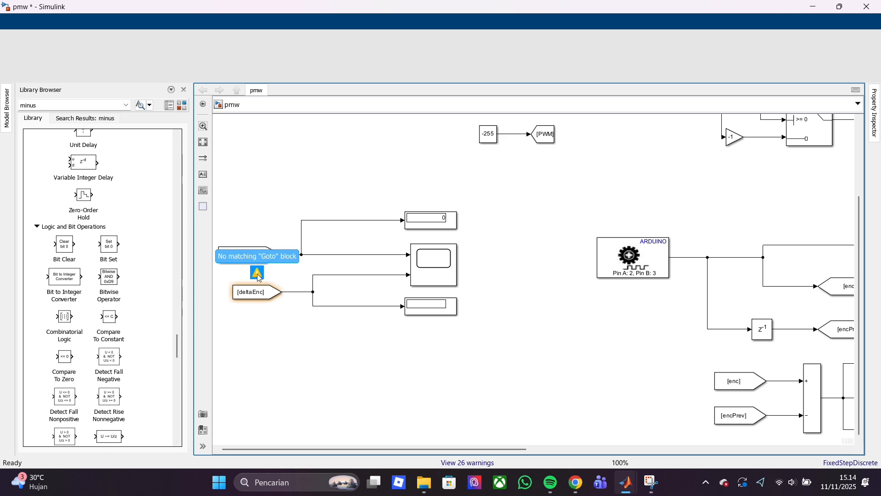
mouse_move(626, 482)
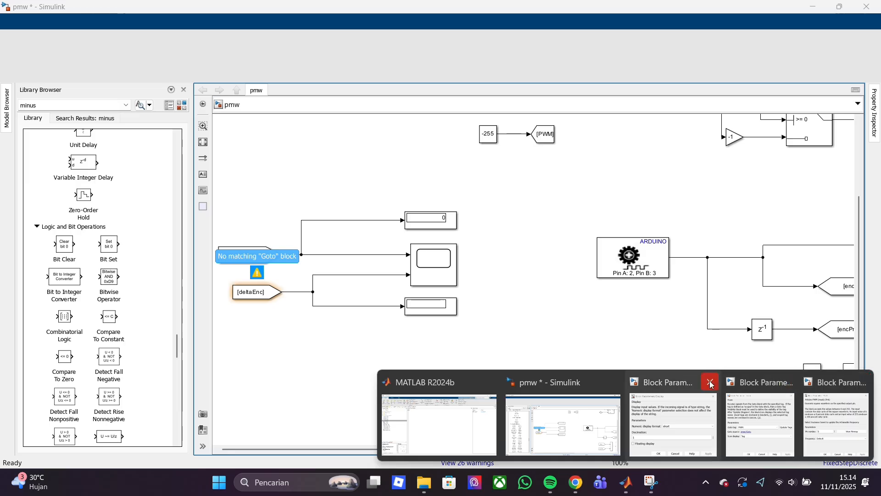
left_click(560, 392)
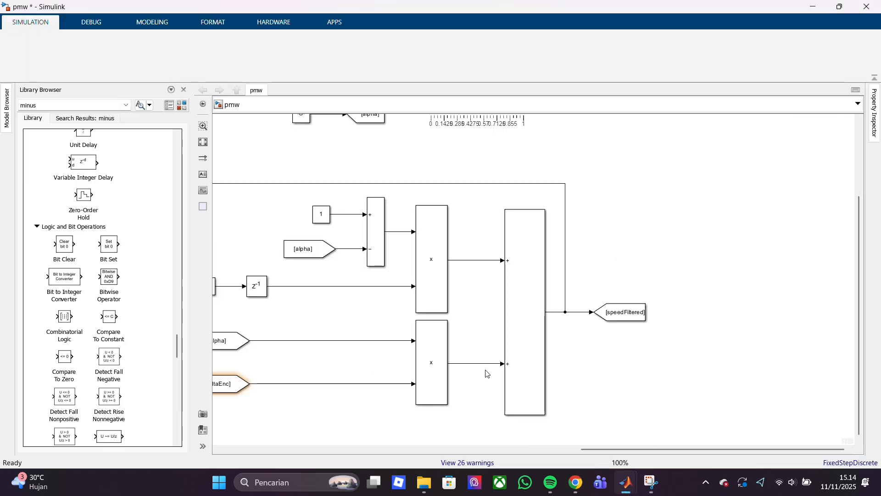
left_click(424, 446)
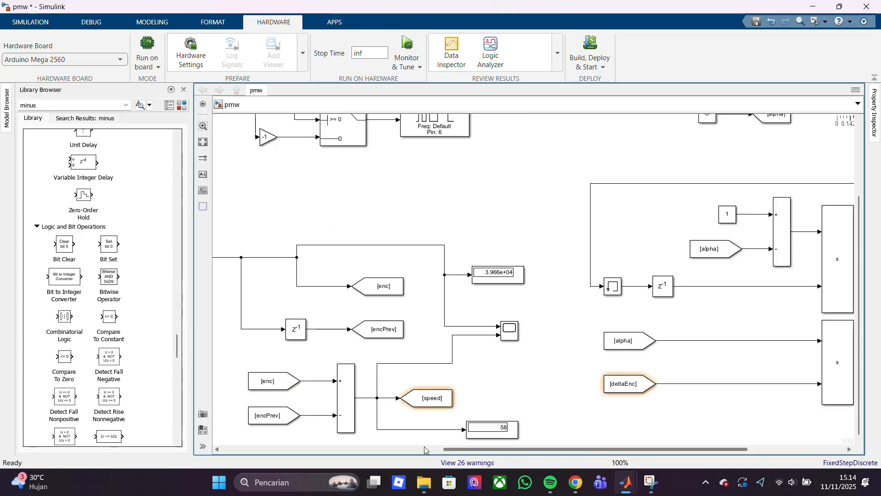
left_click_drag(303, 450, 221, 440)
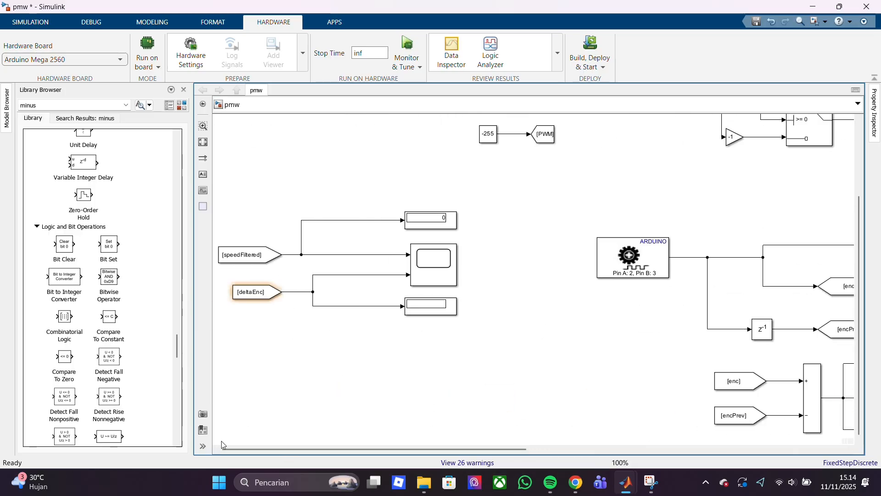
double_click(253, 292)
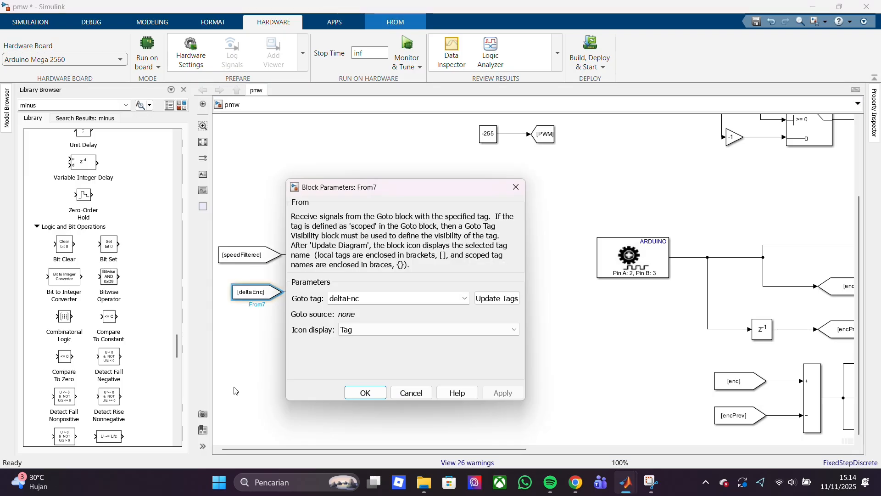
key("Escape")
double_click(262, 251)
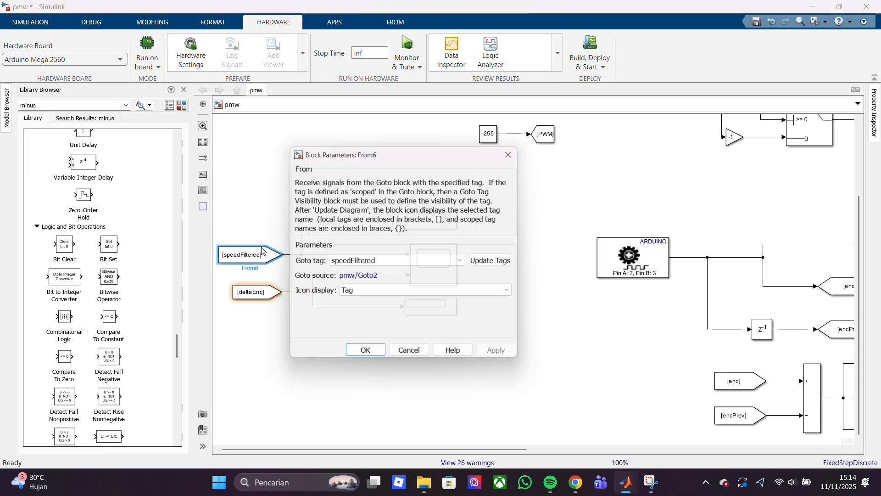
left_click(366, 350)
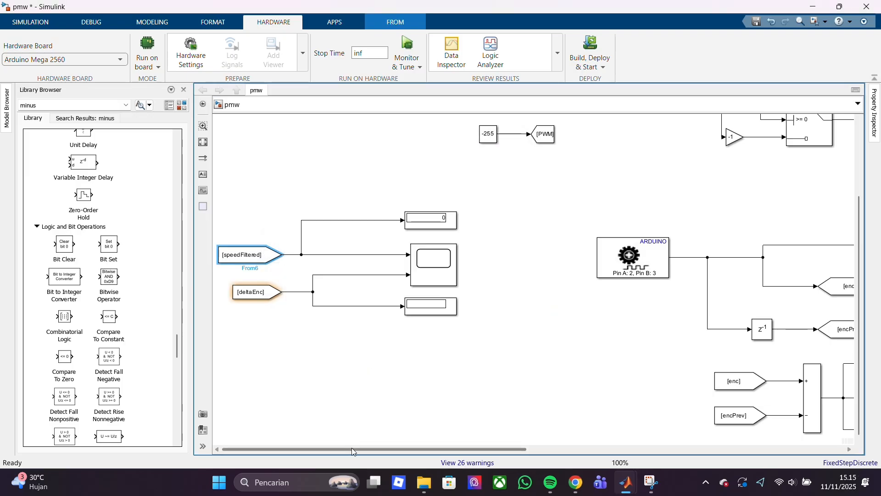
Re-enter deltaEnc as the Goto tag of the From block feeding the filter's lower product block
left_click_drag(352, 447, 668, 447)
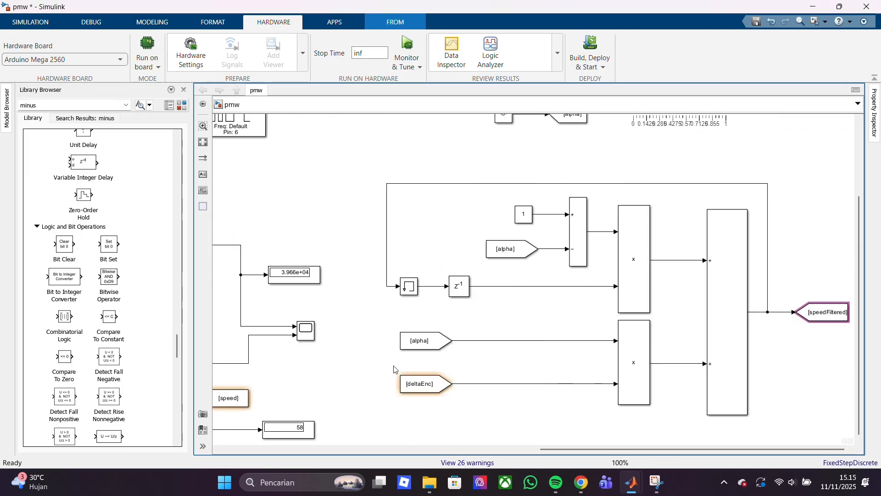
double_click(448, 387)
key("BackSpace")
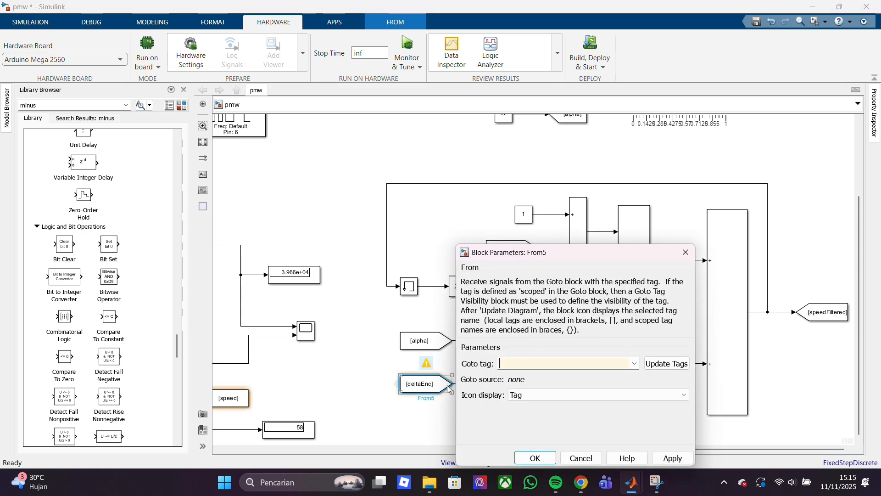
type("deltaEnc")
left_click(530, 455)
left_click(530, 452)
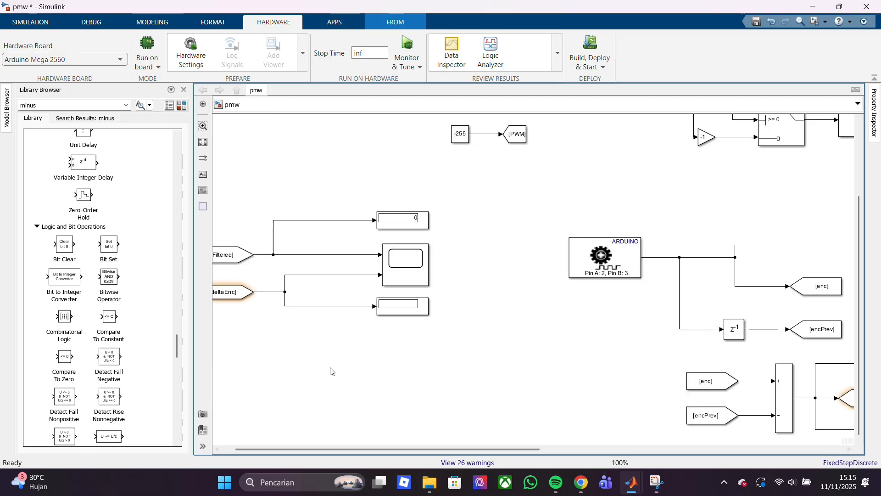
Re-enter deltaEnc as the Goto tag of the From block connected to the scope and its lower display
double_click(232, 292)
key("BackSpace")
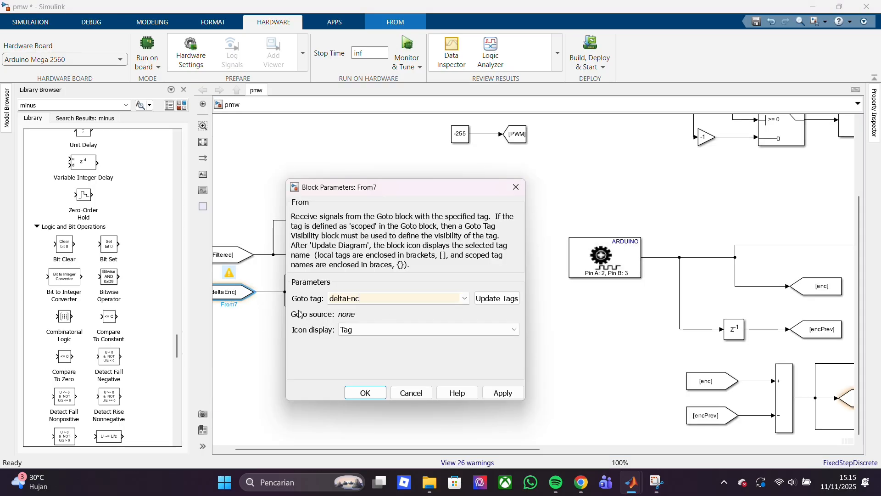
left_click(365, 393)
left_click_drag(337, 449, 323, 445)
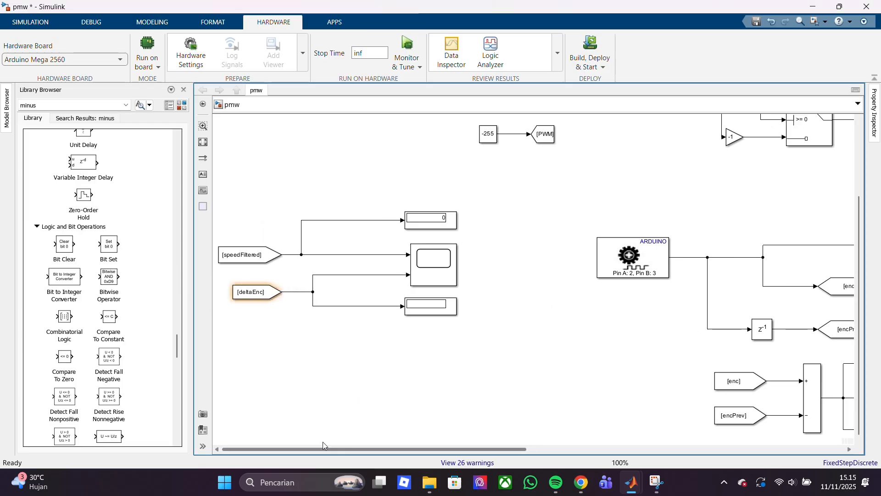
left_click(429, 310)
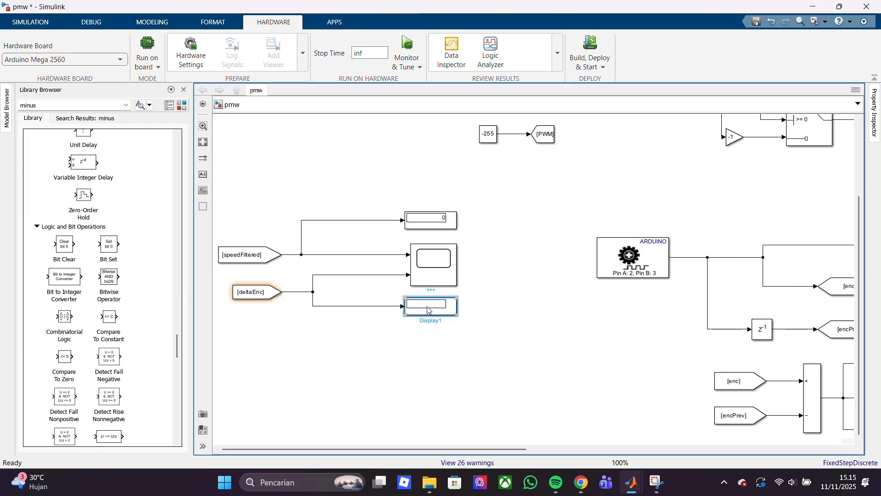
left_click(438, 221)
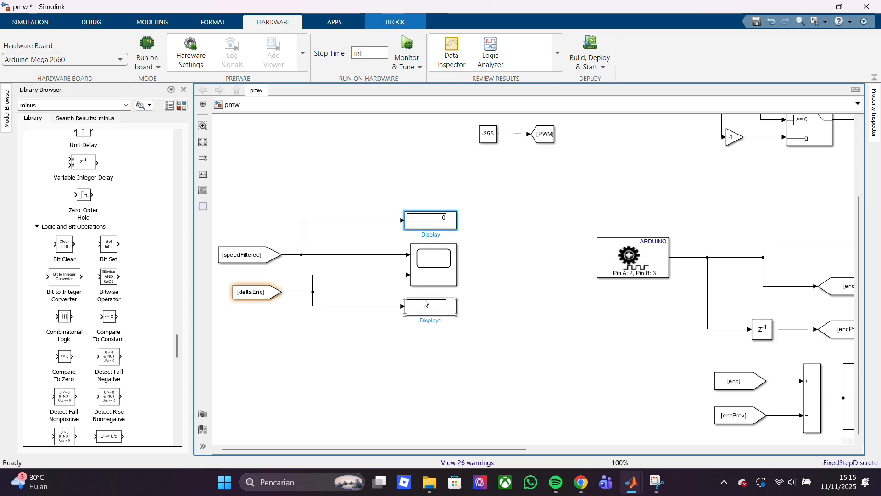
left_click_drag(398, 448, 600, 448)
left_click(489, 405)
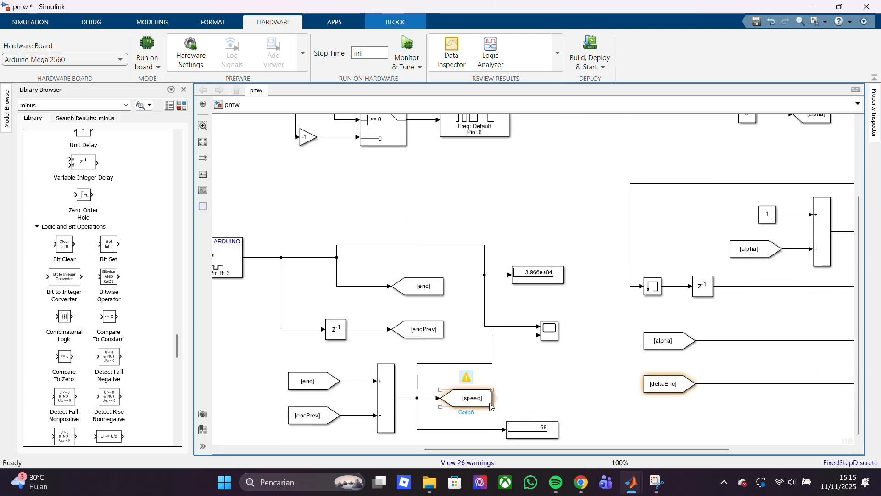
left_click(532, 429)
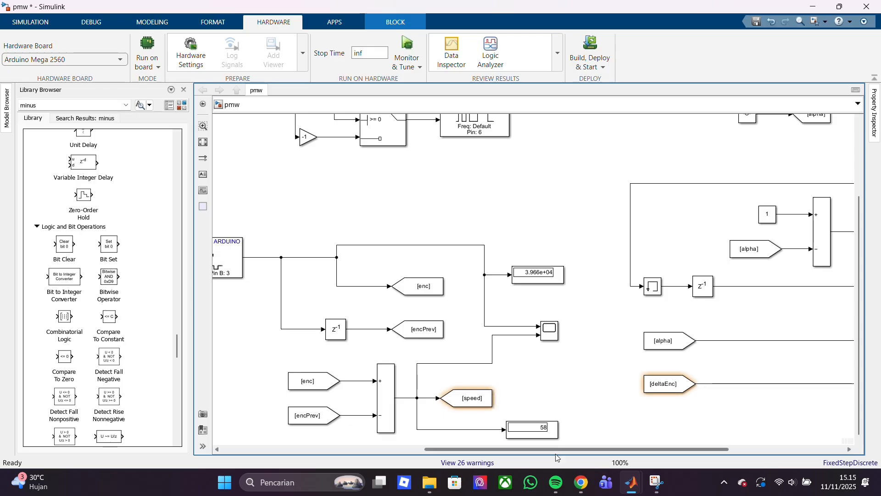
left_click_drag(565, 449, 680, 449)
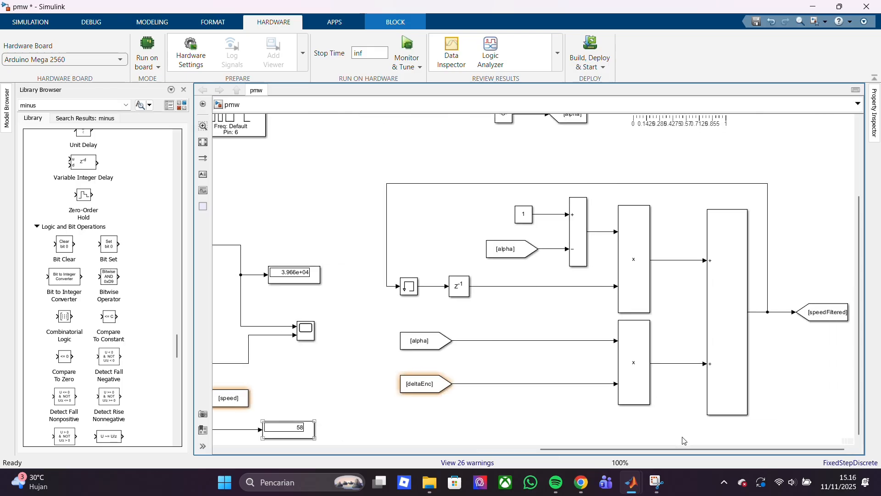
Move the alpha constant, its Goto block and the slider closer above the filter's feedback line
key("space")
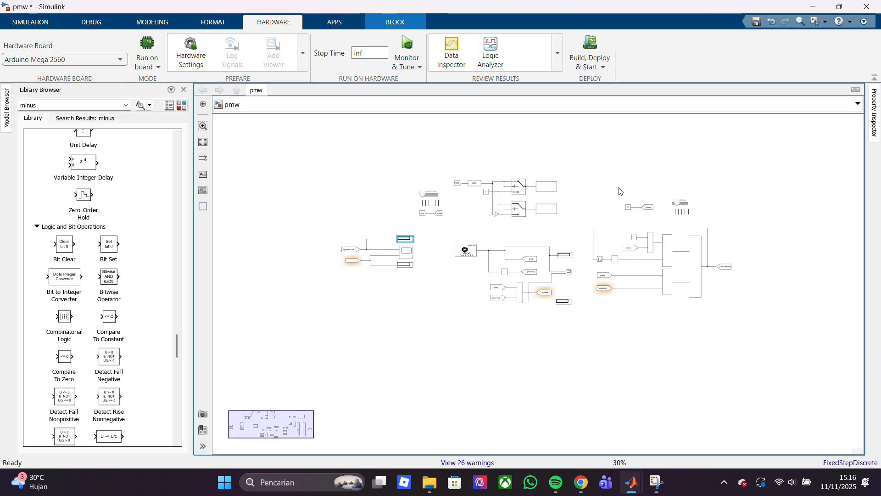
left_click_drag(618, 187, 652, 221)
left_click(802, 233)
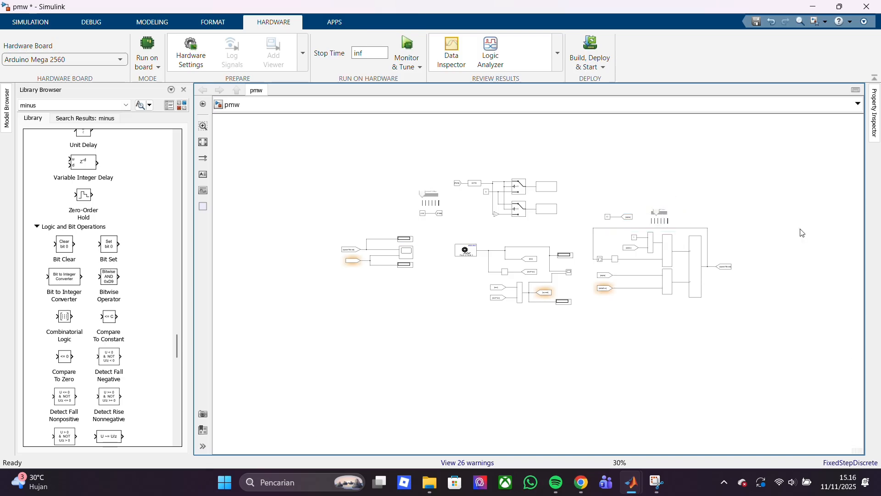
scroll(802, 232, "up", 5)
scroll(789, 257, "down", 3)
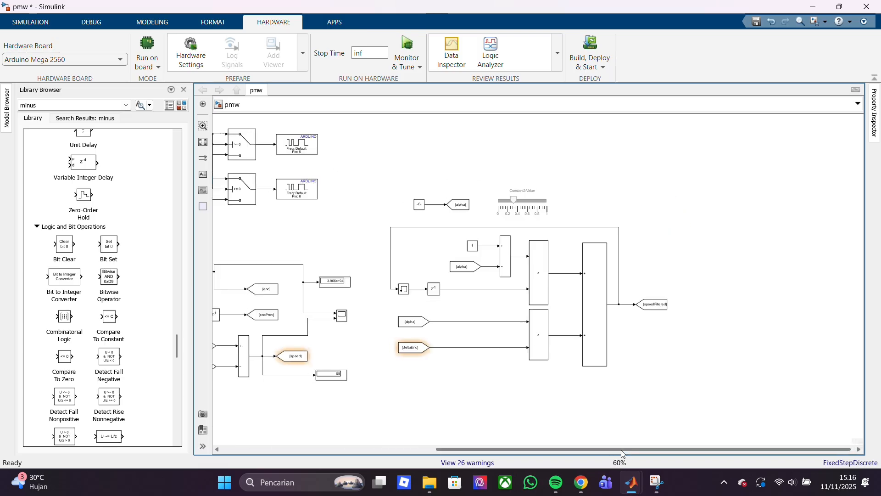
left_click_drag(621, 450, 587, 450)
scroll(574, 403, "up", 1)
scroll(573, 403, "down", 2)
scroll(573, 402, "up", 3)
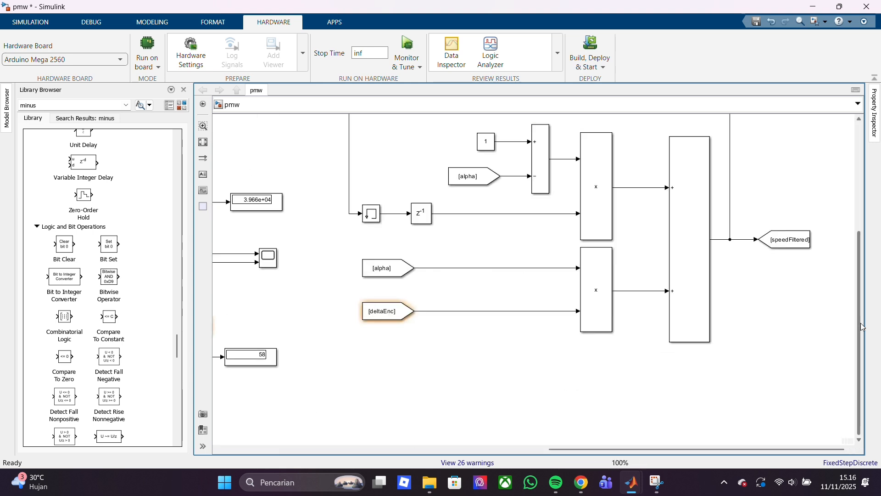
left_click_drag(859, 326, 853, 274)
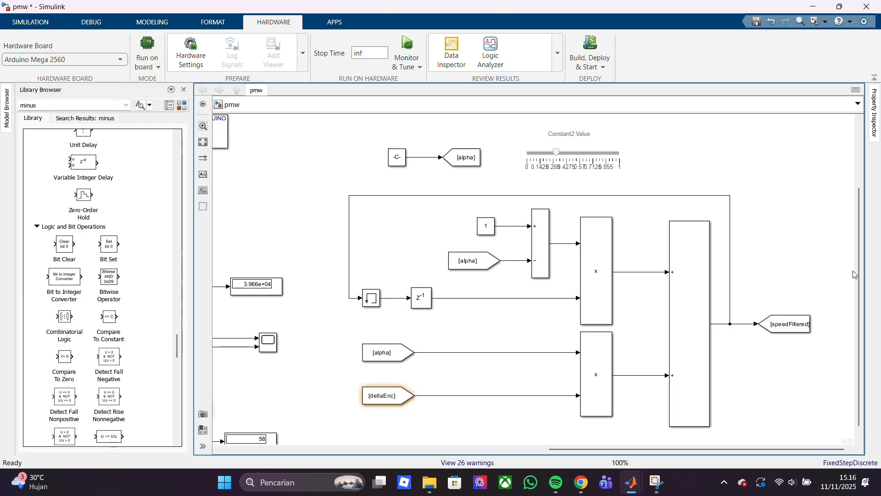
Run the model on the Arduino Mega 2560 in Monitor & Tune mode with an infinite stop time
left_click_drag(696, 449, 370, 449)
scroll(580, 283, "up", 3)
scroll(580, 283, "down", 4)
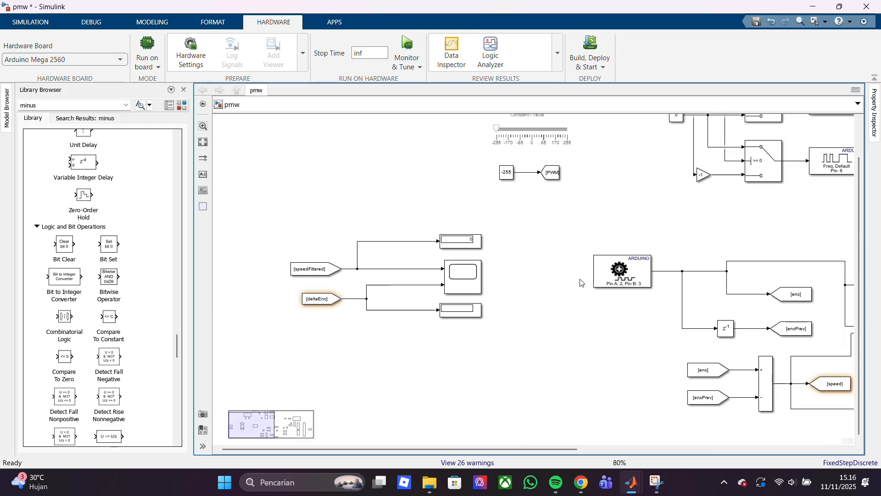
left_click_drag(447, 449, 544, 421)
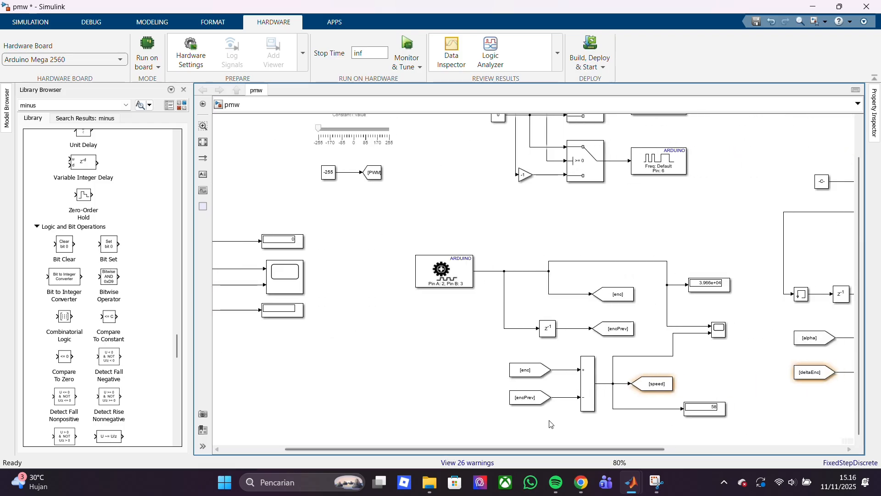
left_click_drag(519, 448, 590, 449)
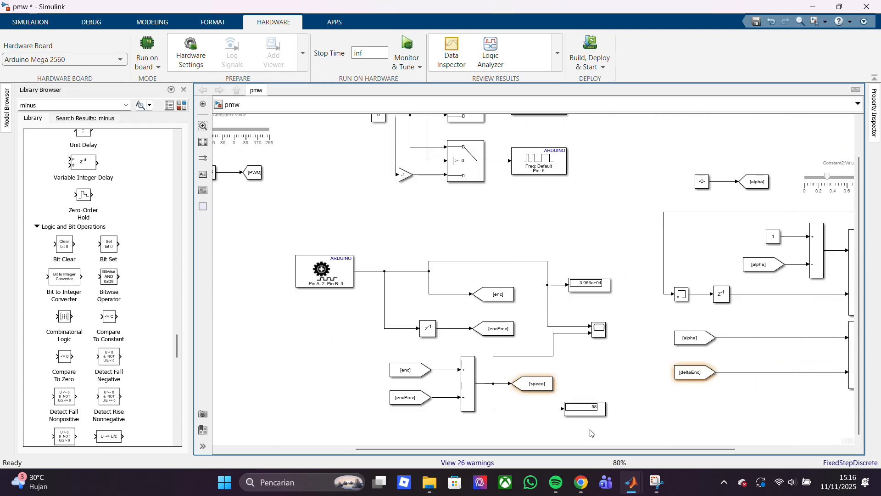
left_click(406, 50)
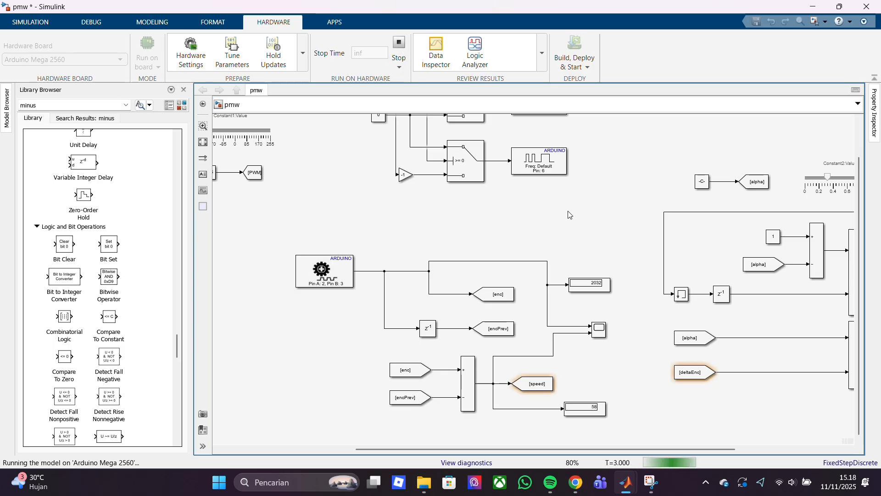
Set the PWM constant to -85 with its slider while the model is running
left_click_drag(493, 448, 360, 467)
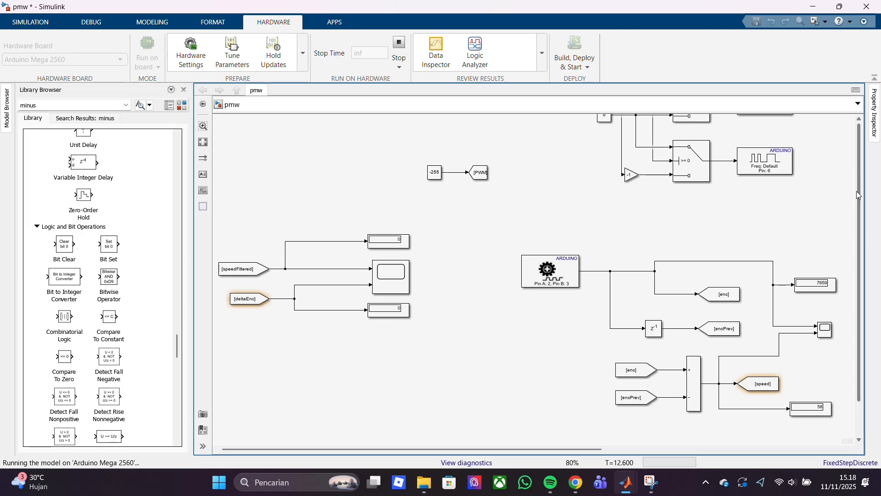
scroll(857, 191, "up", 2)
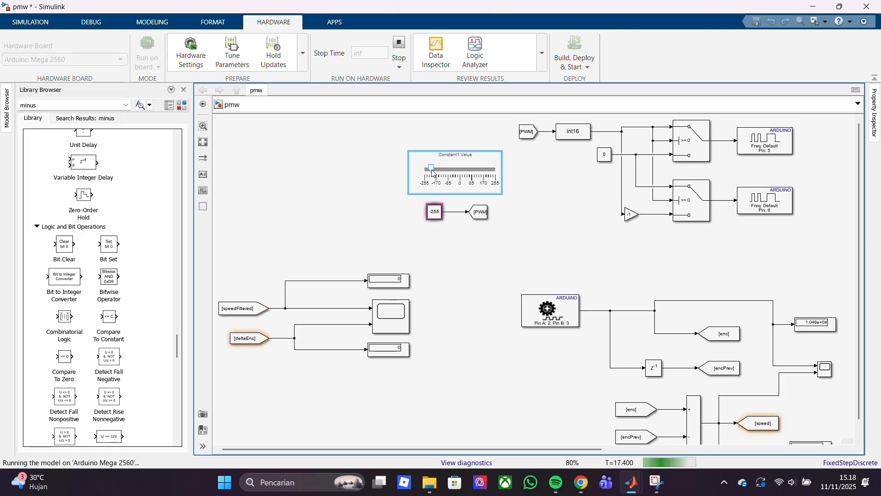
left_click_drag(431, 169, 449, 182)
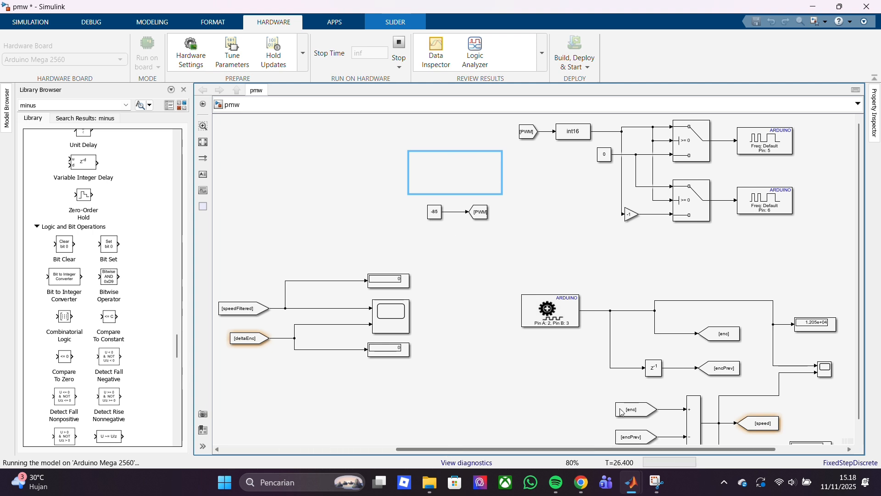
View the encoder count and speed signals in their scope, scaling the axes to fit the data
scroll(582, 449, "right", 5)
left_click(417, 372)
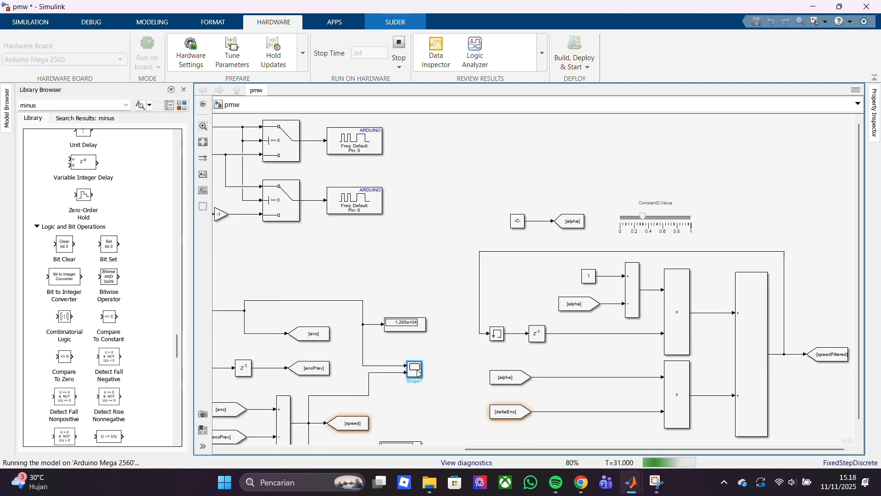
double_click(415, 371)
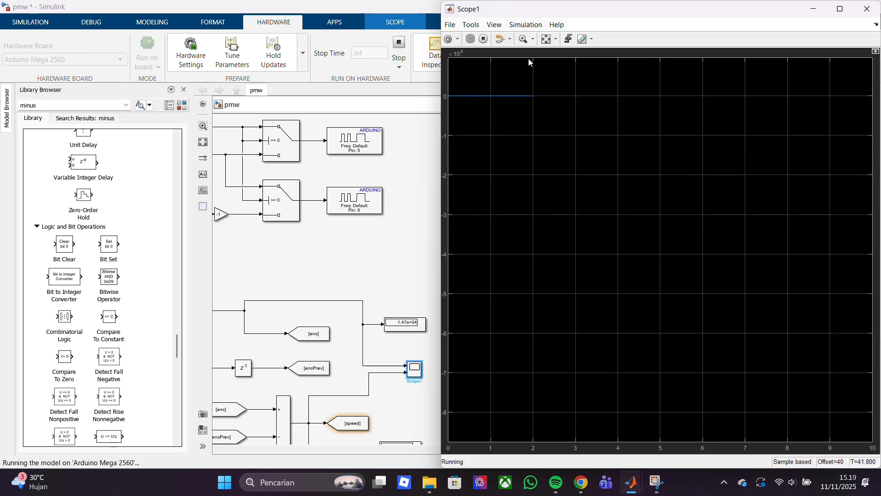
left_click(546, 39)
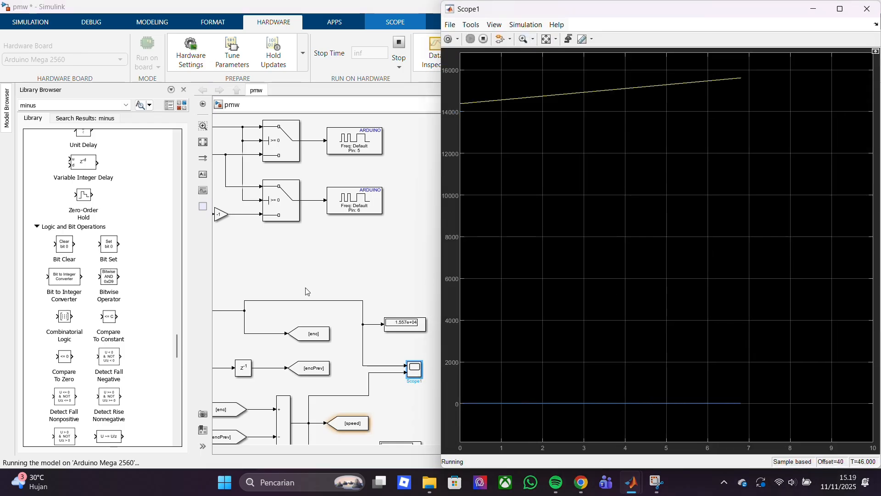
left_click(432, 249)
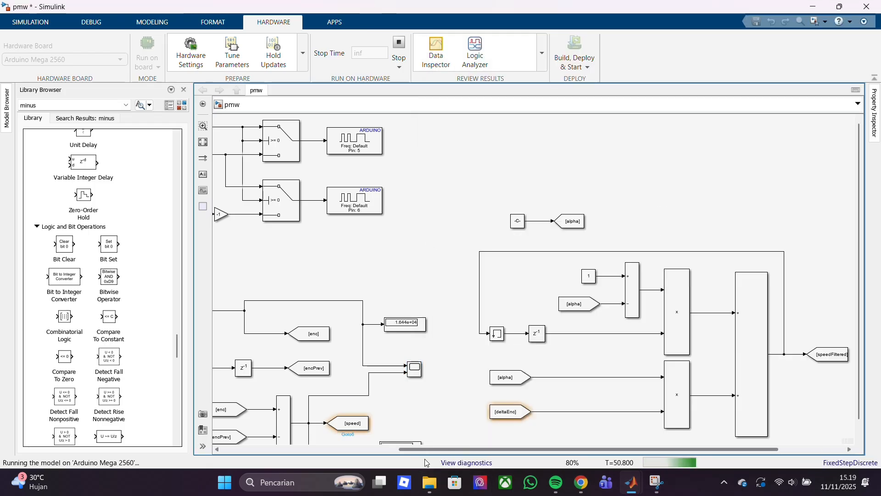
Check the scope for speedFiltered and deltaEnc, and inspect the parameters of the deltaEnc display
scroll(375, 412, "left", 1)
double_click(385, 327)
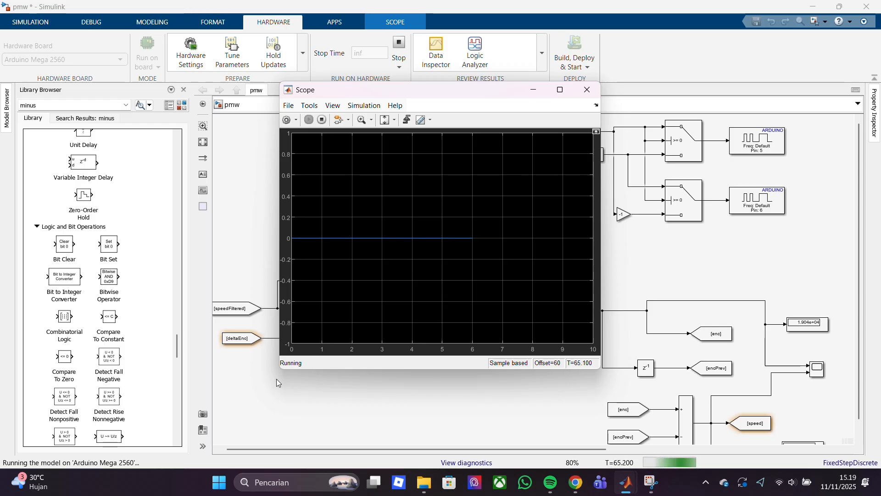
left_click(339, 407)
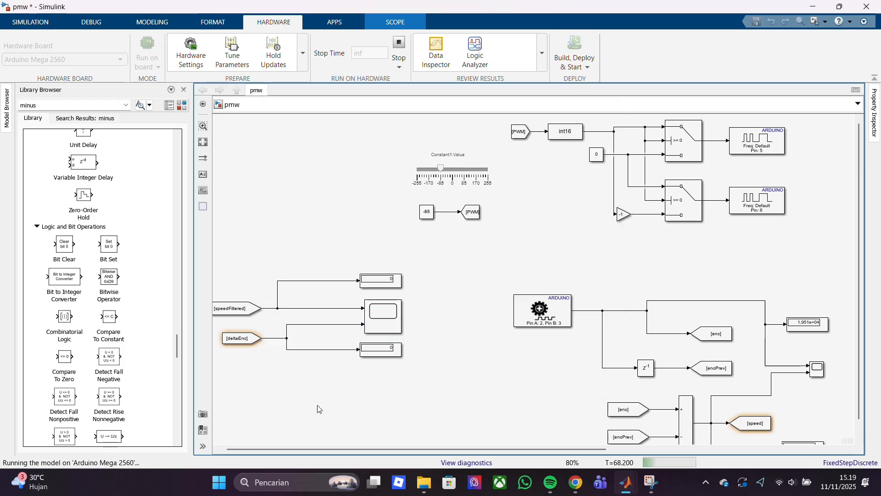
double_click(381, 349)
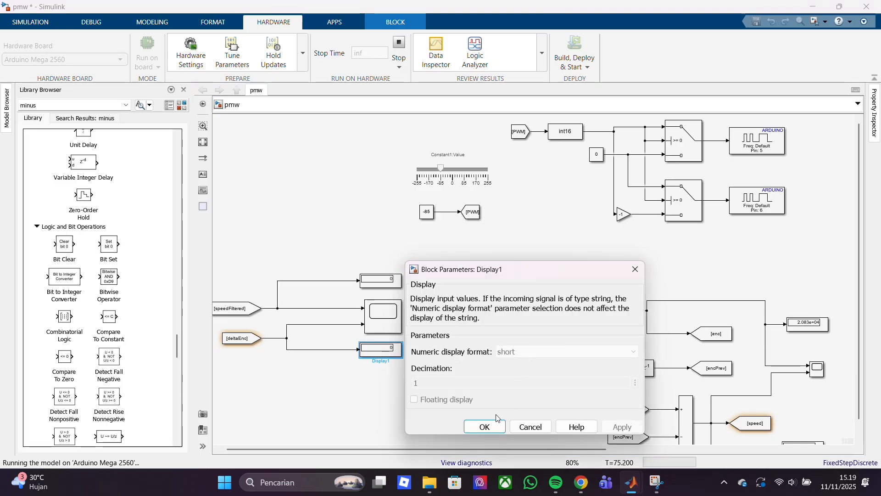
left_click(485, 426)
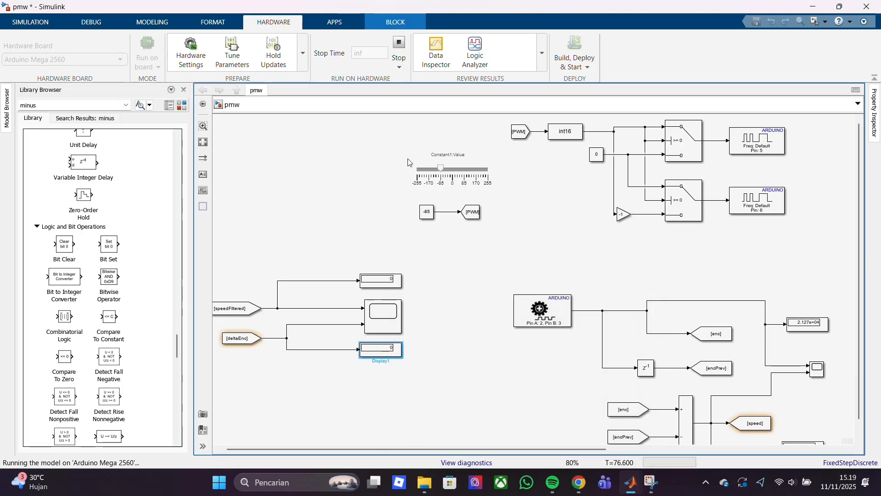
Stop the hardware run and check the numeric display format of the deltaEnc and speedFiltered displays
left_click(400, 49)
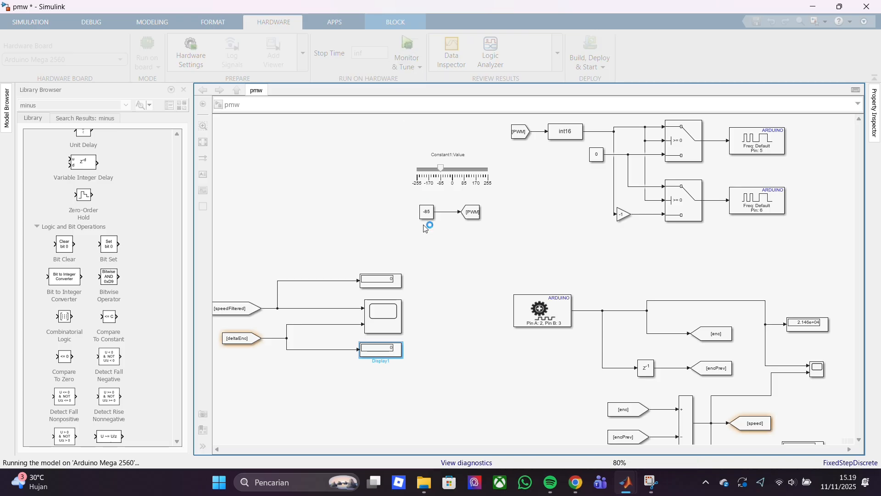
double_click(381, 348)
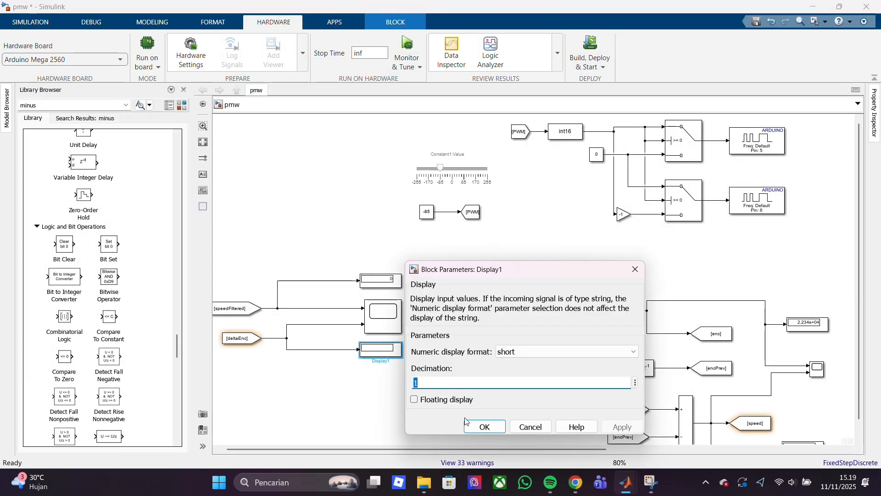
left_click(484, 426)
double_click(389, 279)
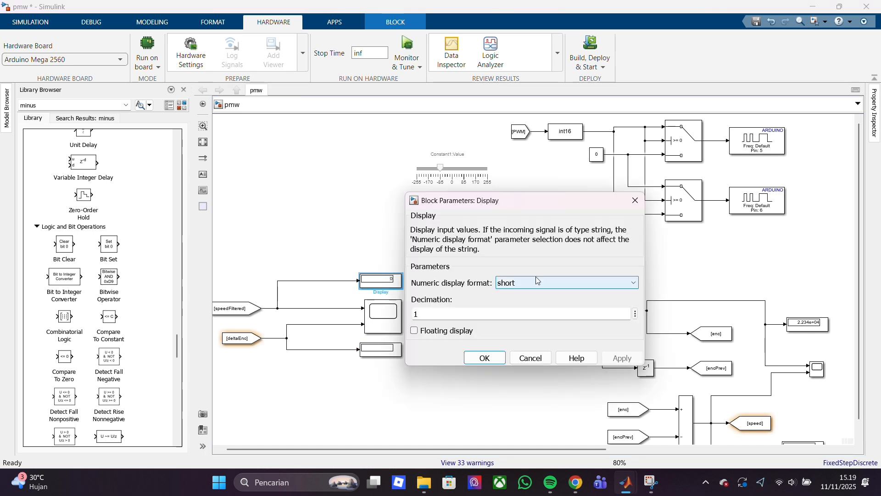
left_click(537, 282)
left_click(537, 282)
left_click(512, 419)
Examine the encoder block, the delta calculation with its speed Goto tag, and the alpha filter wiring
scroll(568, 344, "down", 2)
scroll(567, 344, "up", 6)
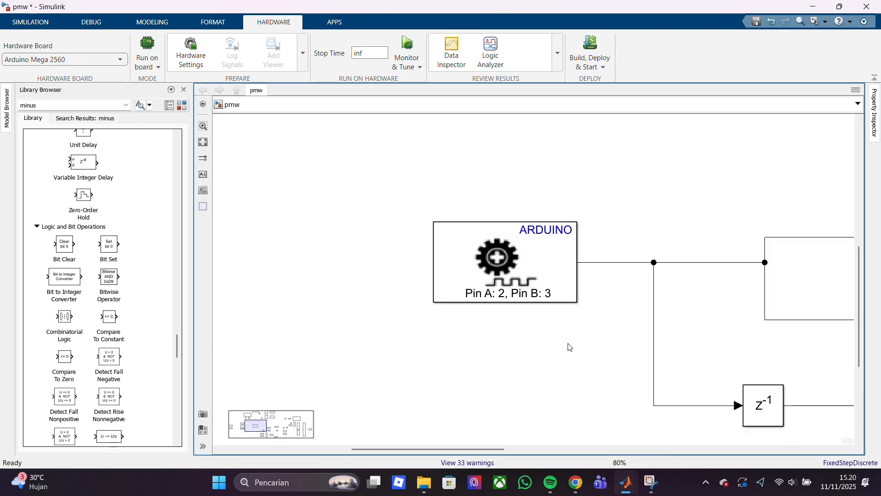
scroll(569, 347, "up", 5)
scroll(568, 347, "down", 4)
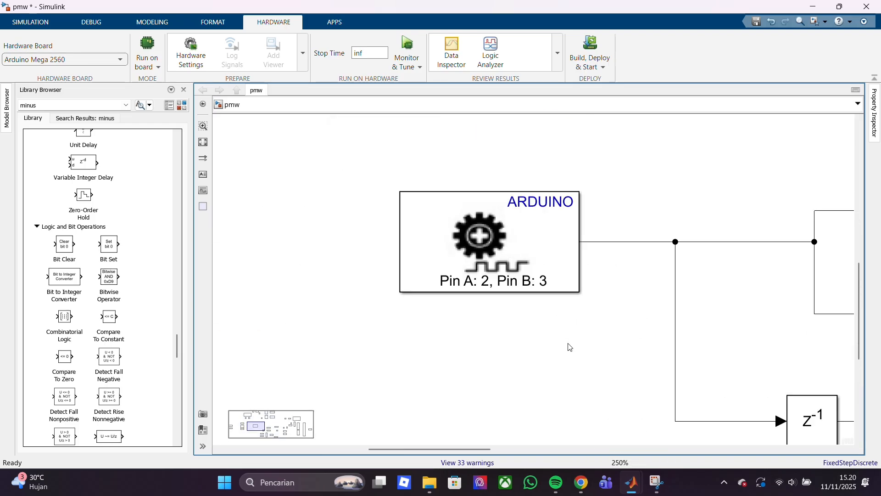
scroll(568, 344, "down", 5)
left_click_drag(534, 449, 673, 421)
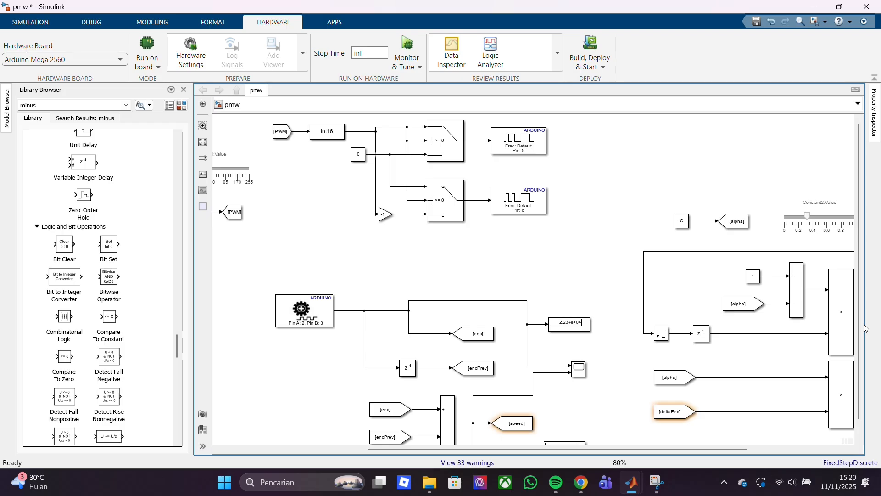
left_click(784, 225)
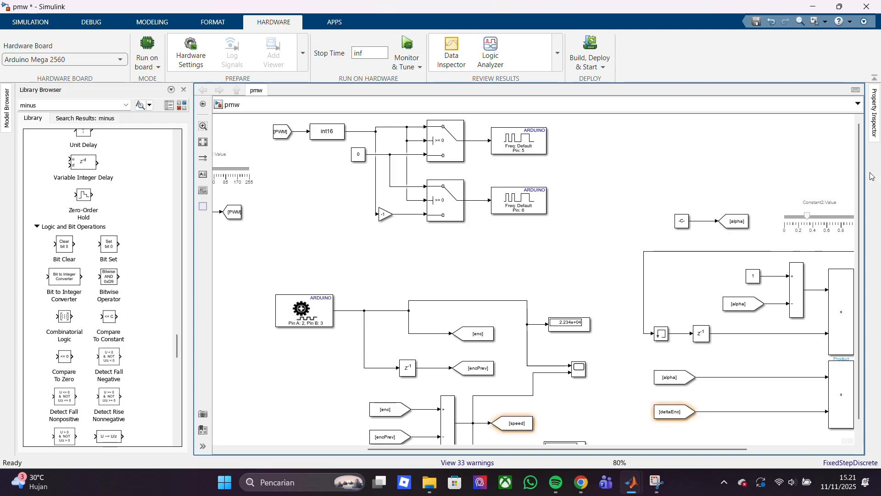
scroll(863, 276, "down", 1)
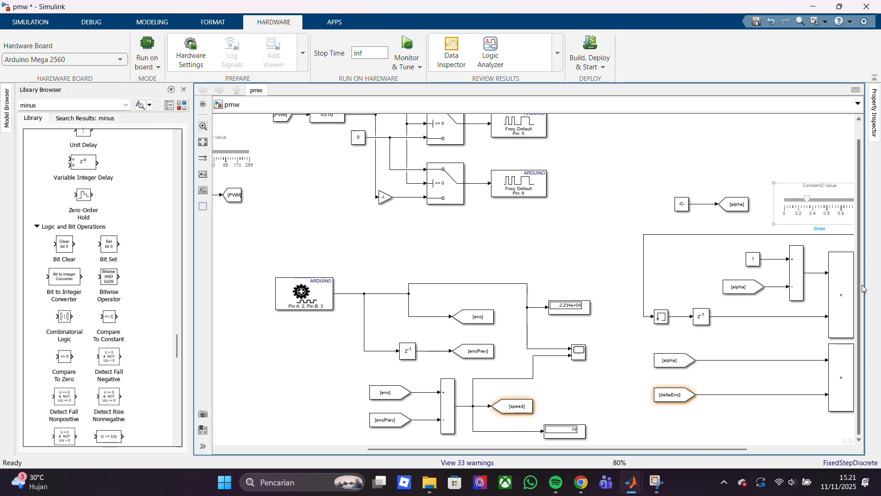
left_click(796, 440)
left_click_drag(715, 449, 812, 449)
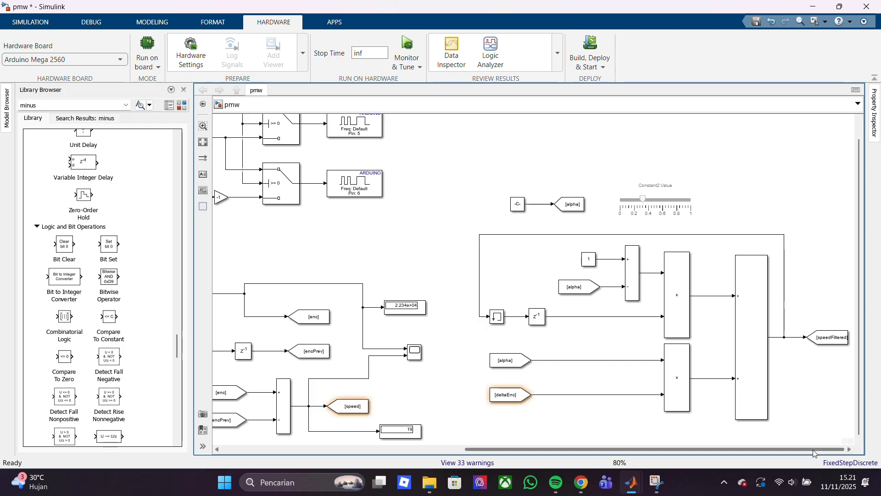
Delete the signal line from the deltaEnc From block and reconnect it to the lower product block's second input
left_click(509, 395)
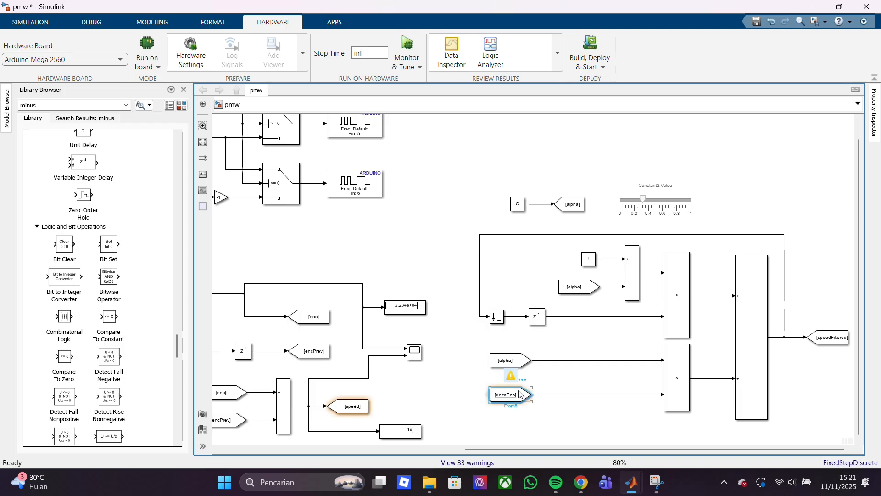
left_click(598, 415)
scroll(599, 414, "up", 5)
left_click(622, 374)
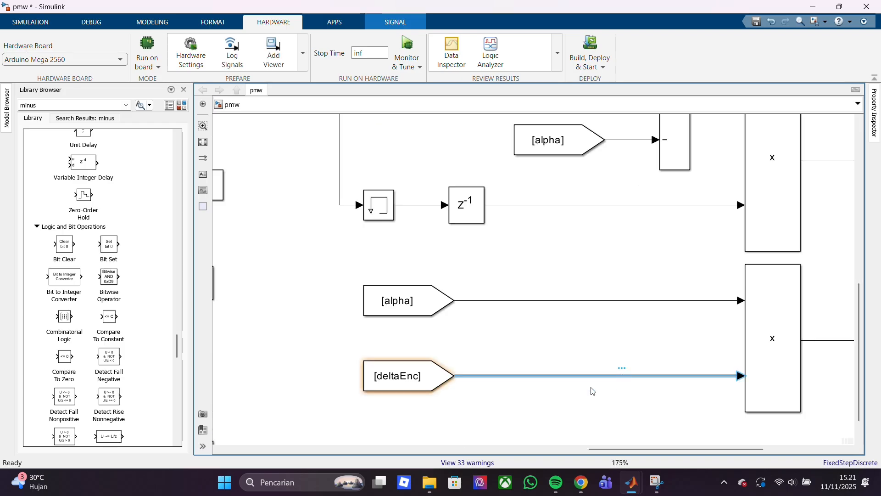
left_click(540, 415)
mouse_move(459, 376)
left_mouse_down()
mouse_move(631, 369)
mouse_move(703, 385)
left_mouse_up()
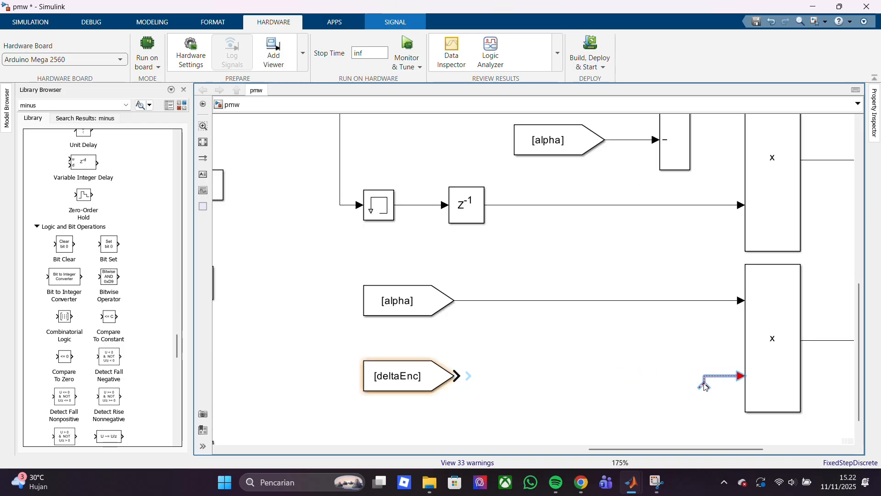
key("Delete")
left_click_drag(461, 376, 741, 378)
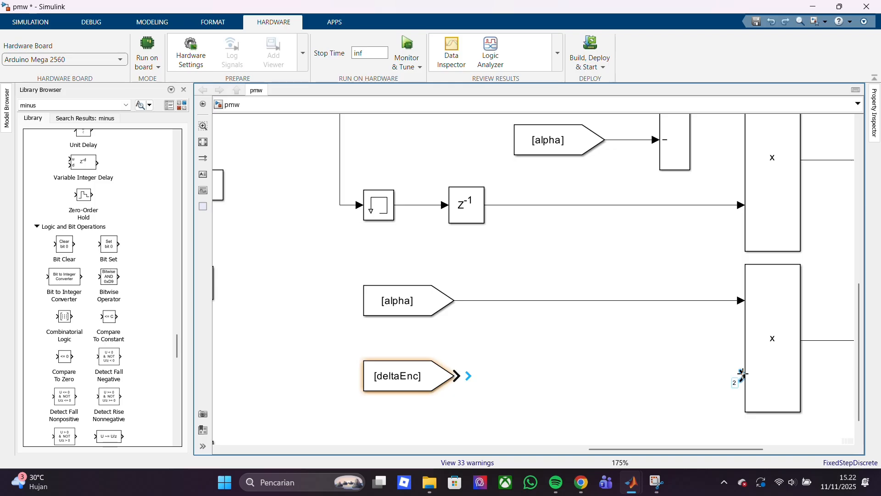
Examine the alpha filter's connections, the upper product block's parameters and the speedFiltered Goto block
scroll(621, 285, "down", 8)
scroll(621, 285, "up", 5)
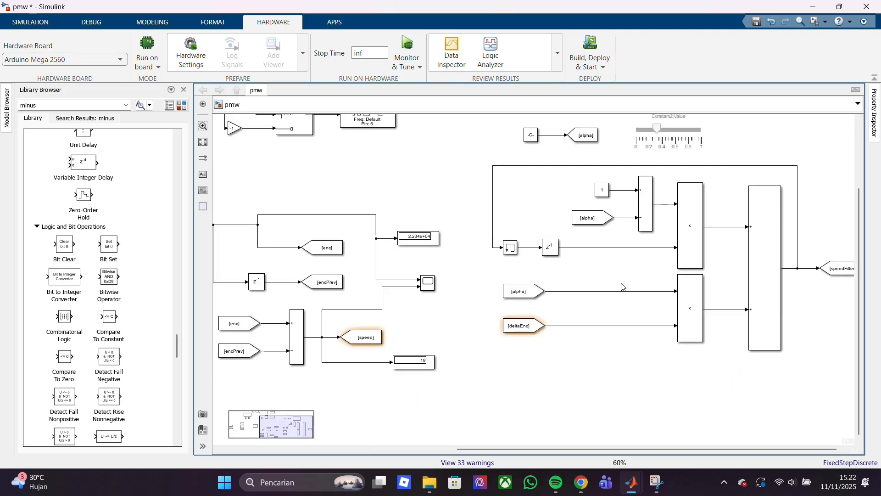
scroll(621, 284, "up", 2)
left_click_drag(560, 448, 637, 446)
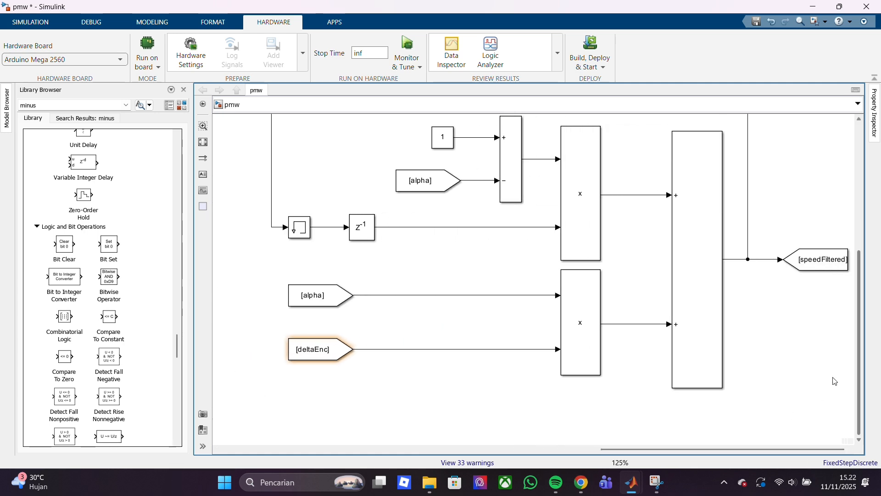
scroll(777, 345, "up", 3)
scroll(777, 345, "down", 5)
scroll(777, 342, "down", 3)
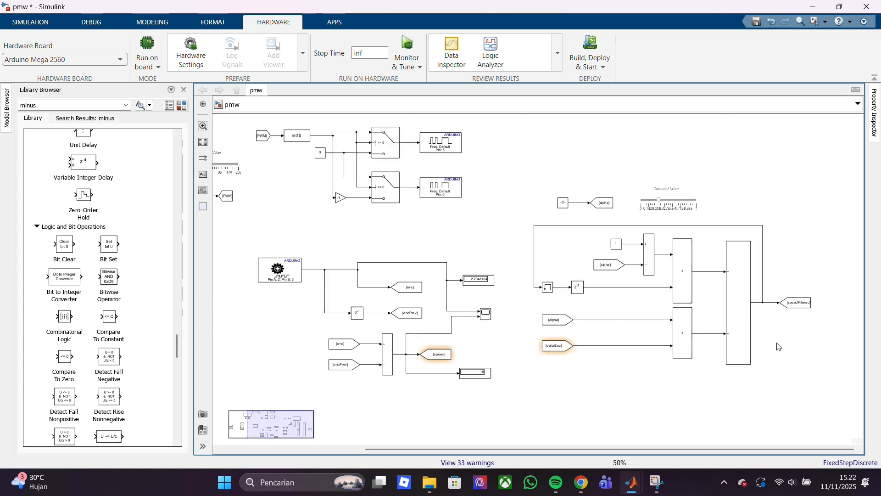
scroll(775, 304, "up", 5)
left_click_drag(860, 316, 860, 297)
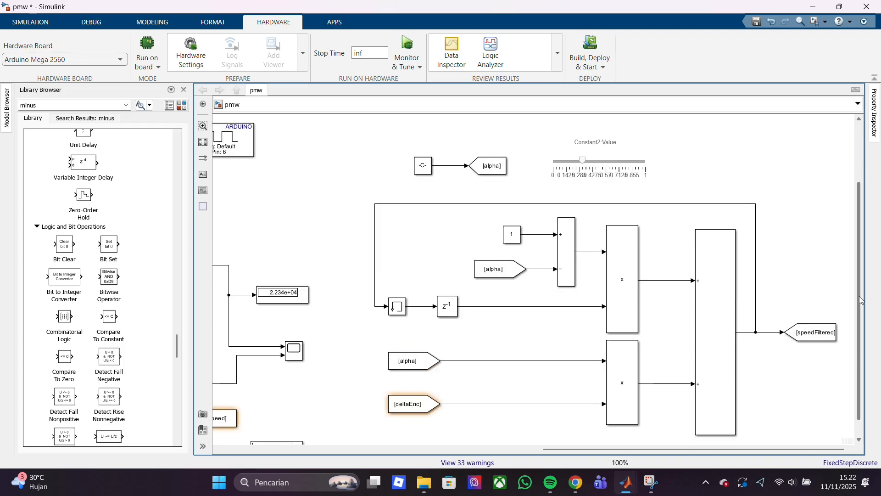
double_click(615, 282)
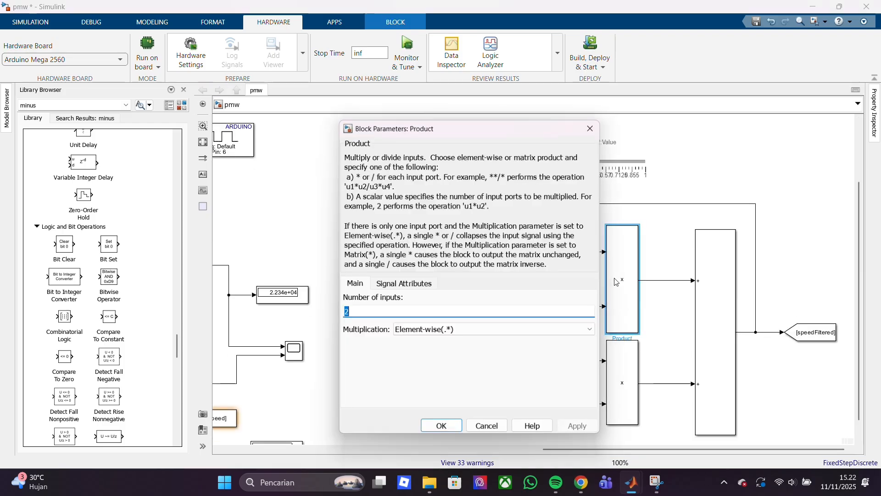
left_click(593, 129)
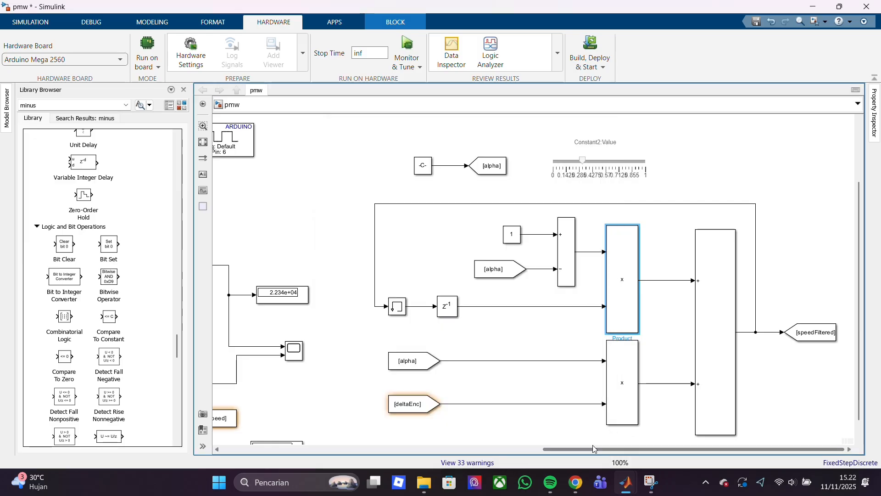
left_click(824, 336)
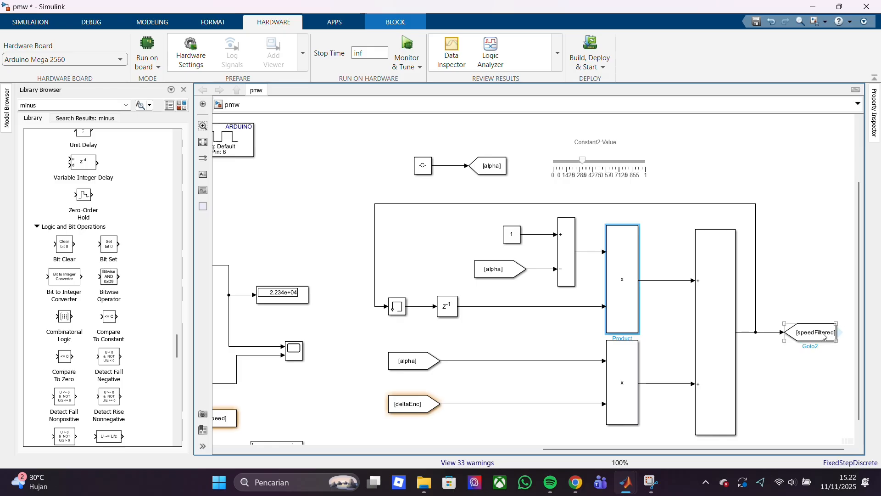
Check which From blocks correspond to the speedFiltered Goto tag and refresh the list
double_click(823, 336)
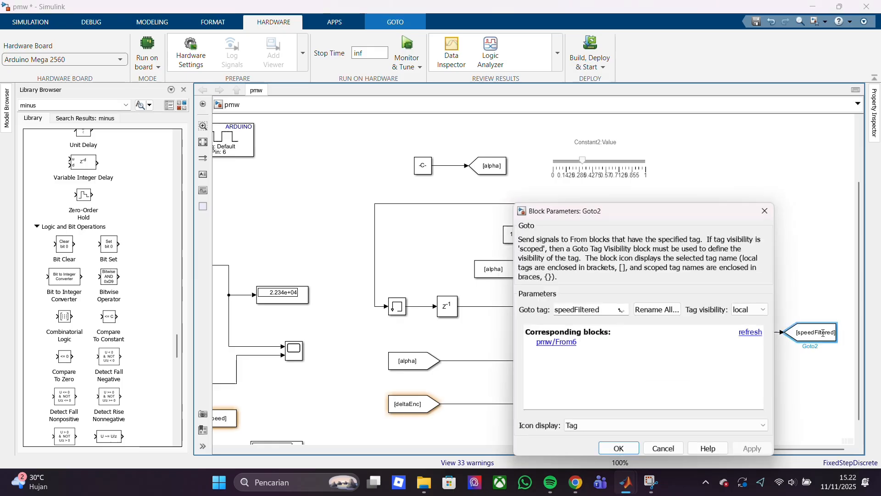
left_click(763, 334)
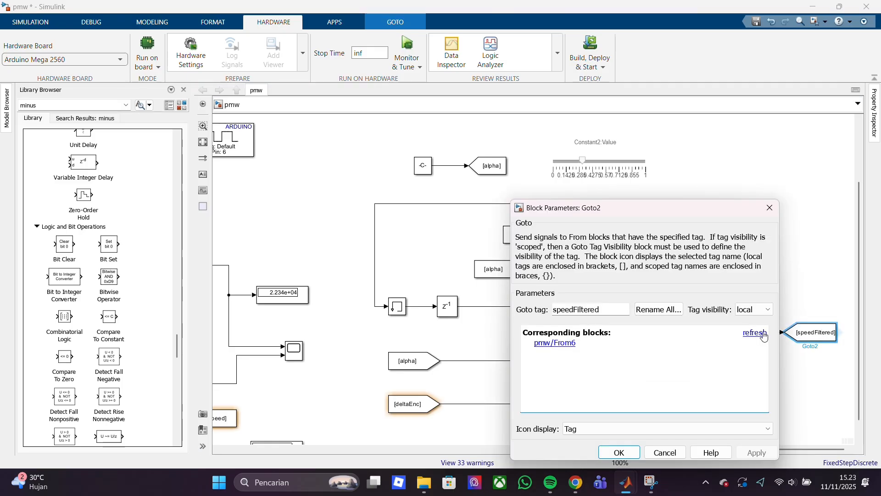
left_click(770, 207)
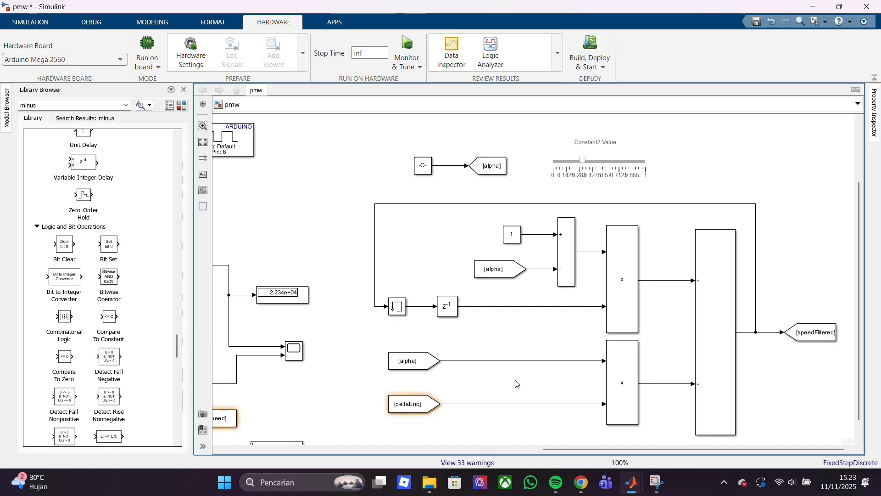
Examine the numeric display format choices and decimation setting of the display fed by the deltaEnc From block
left_click_drag(571, 449, 250, 492)
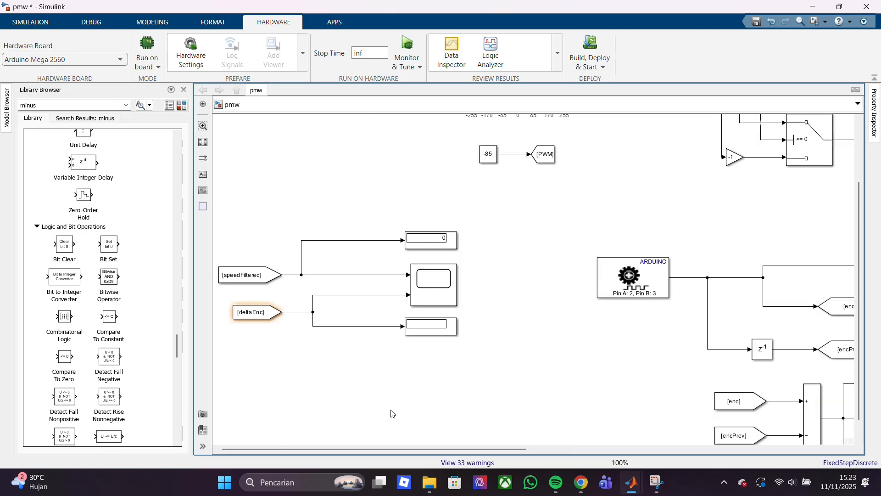
left_click(427, 328)
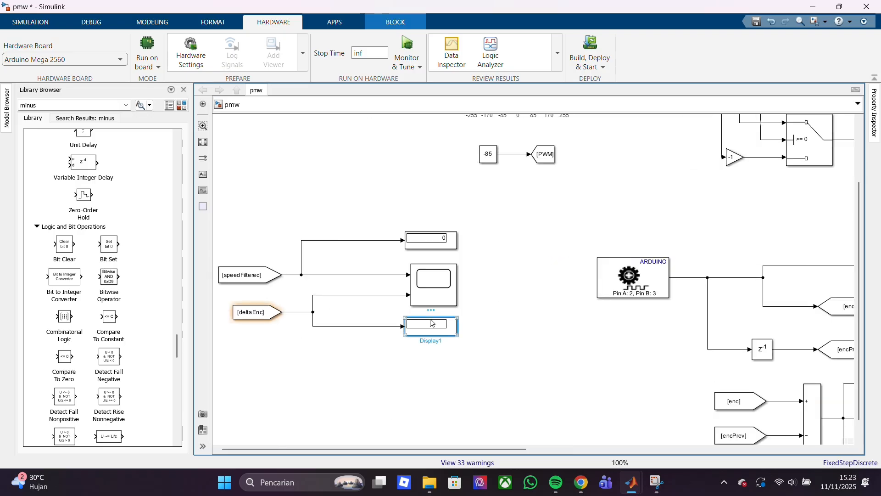
left_click(362, 326)
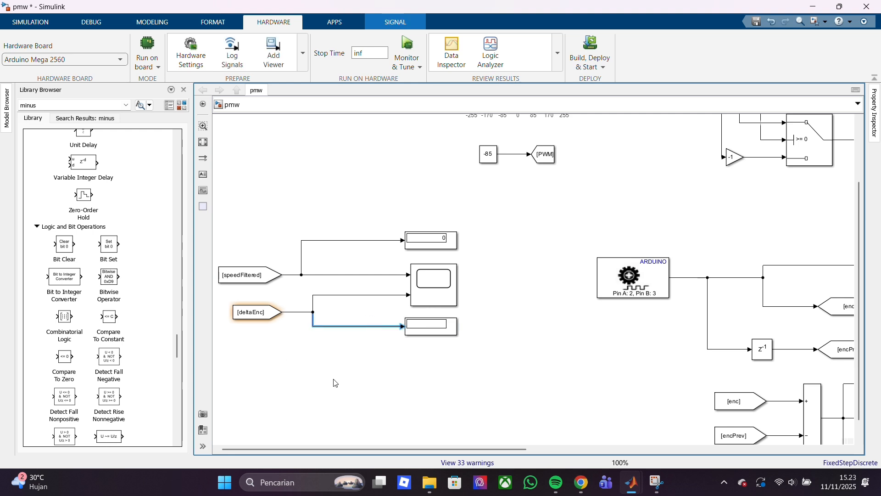
double_click(435, 329)
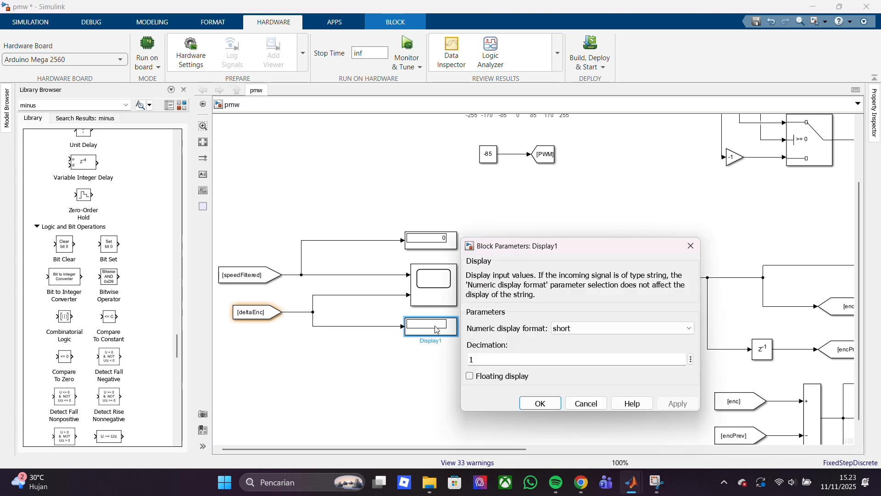
left_click(403, 432)
left_click(443, 323)
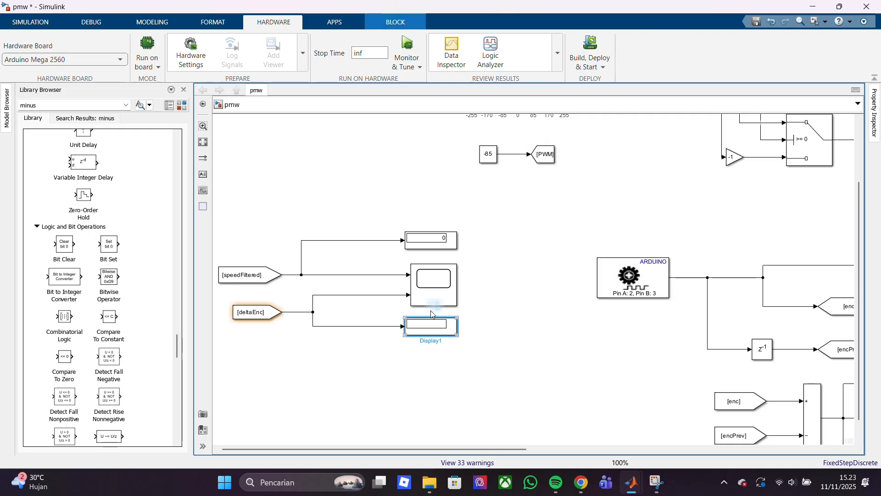
double_click(432, 317)
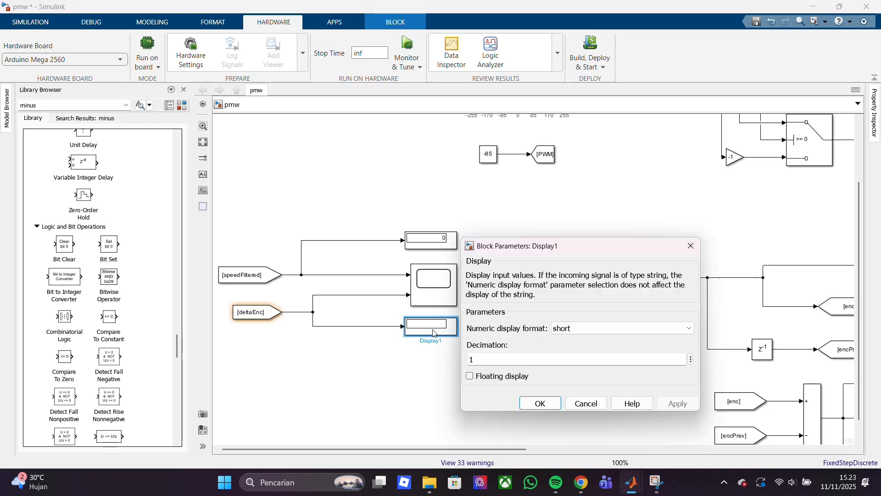
left_click(693, 329)
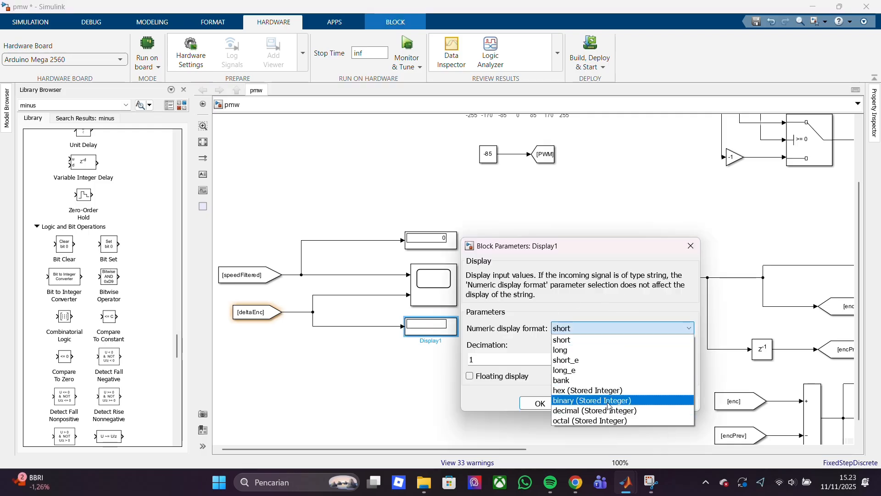
left_click(619, 301)
left_click(540, 404)
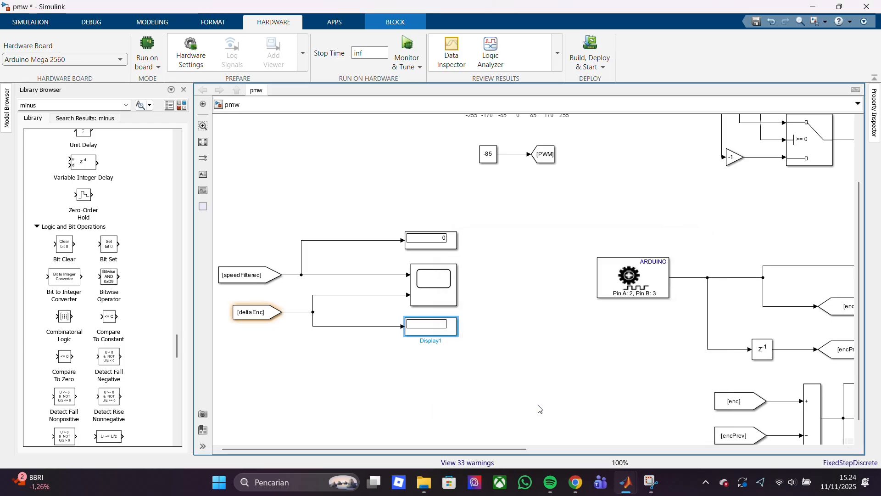
double_click(447, 328)
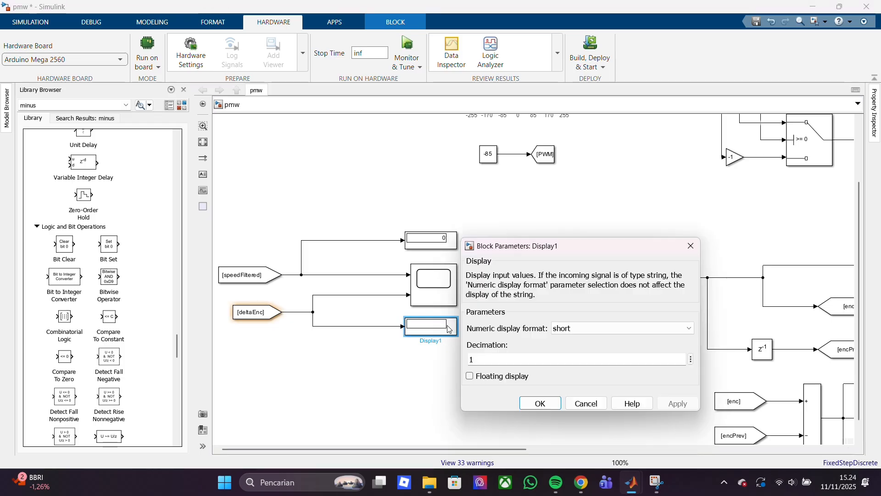
left_click(692, 358)
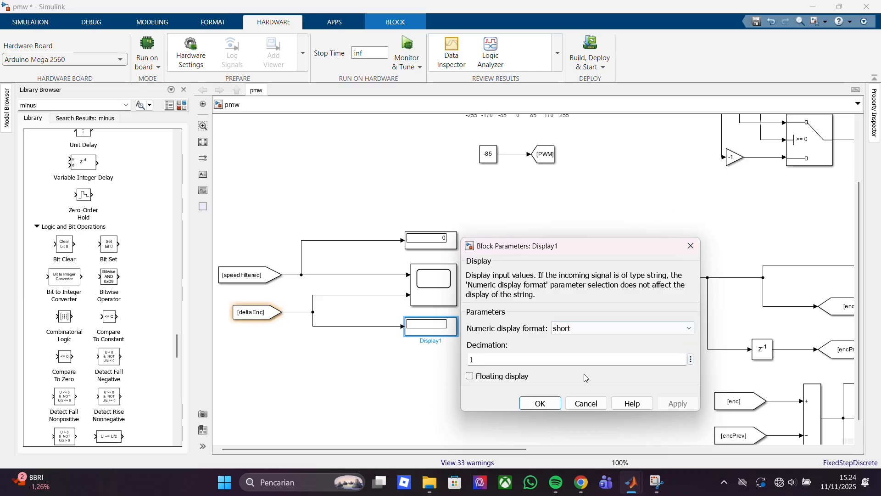
left_click(540, 404)
scroll(511, 343, "down", 8)
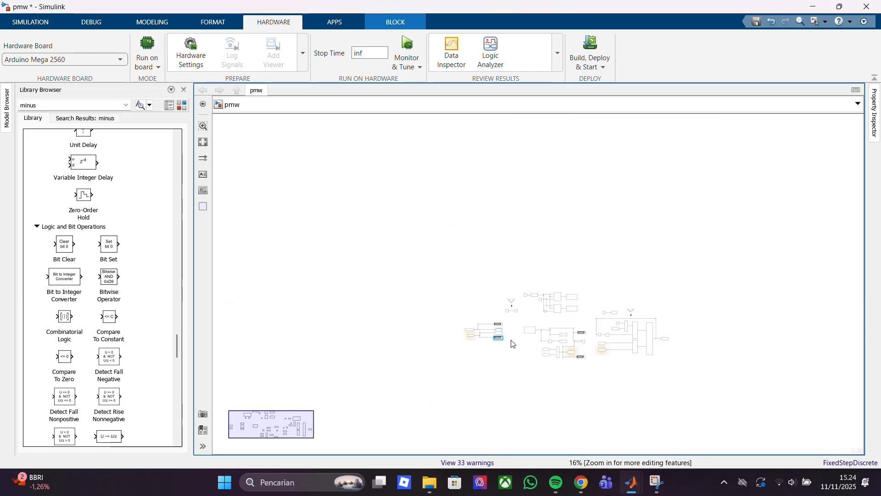
scroll(512, 344, "up", 9)
left_click(416, 278)
left_click_drag(418, 268, 347, 437)
left_click(468, 410)
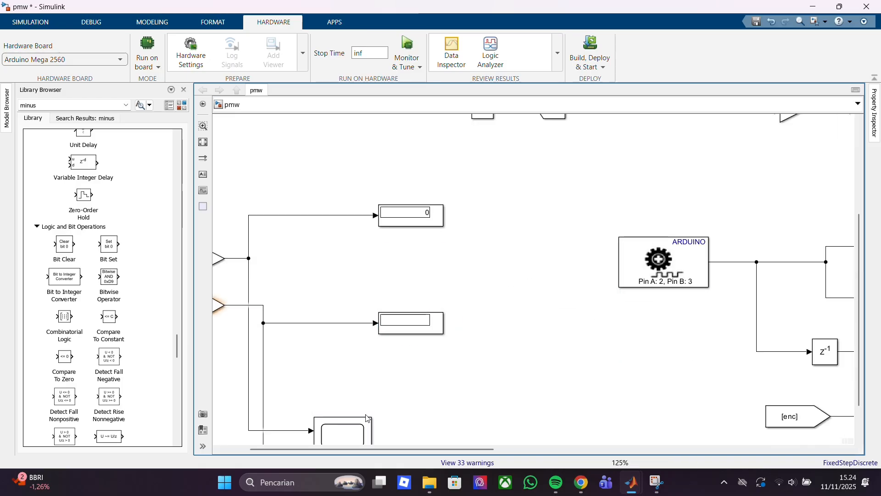
key("ctrl+z")
Move the deltaEnc From block slightly up, closer to the speedFiltered From block
left_click_drag(474, 449, 447, 452)
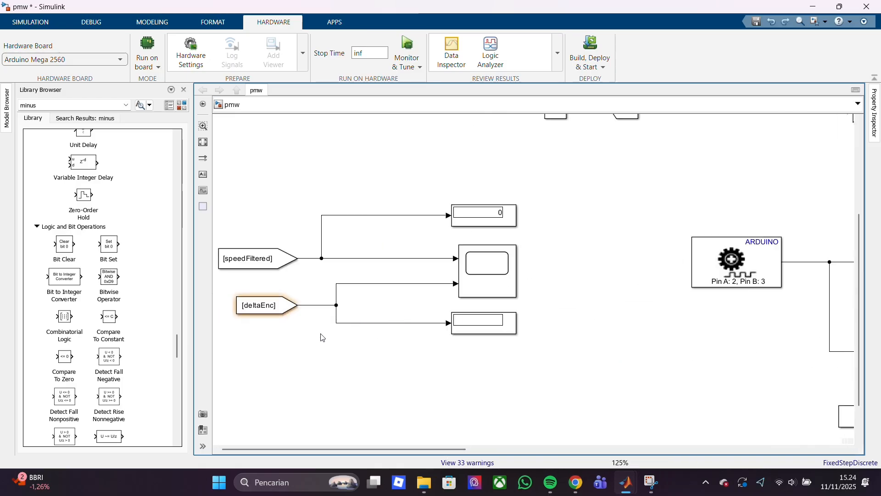
mouse_move(284, 306)
left_mouse_down()
mouse_move(290, 298)
mouse_move(275, 295)
left_mouse_up()
left_click(326, 361)
left_click(290, 323)
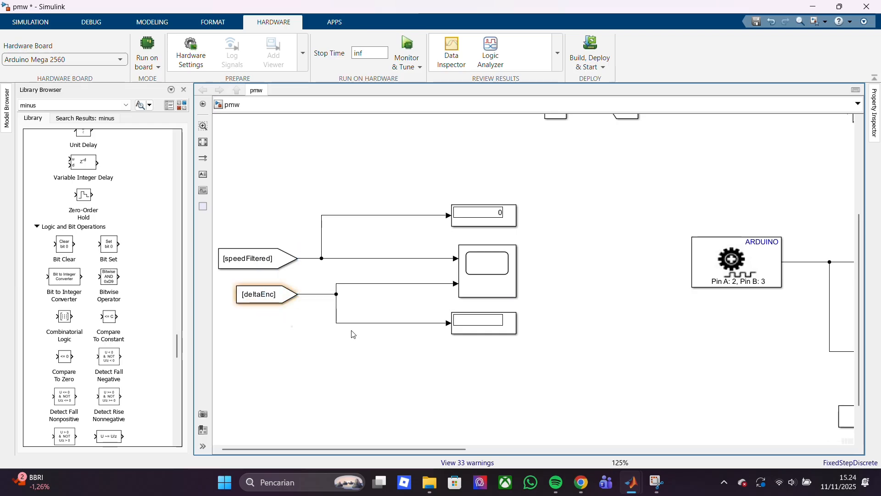
left_click(482, 331)
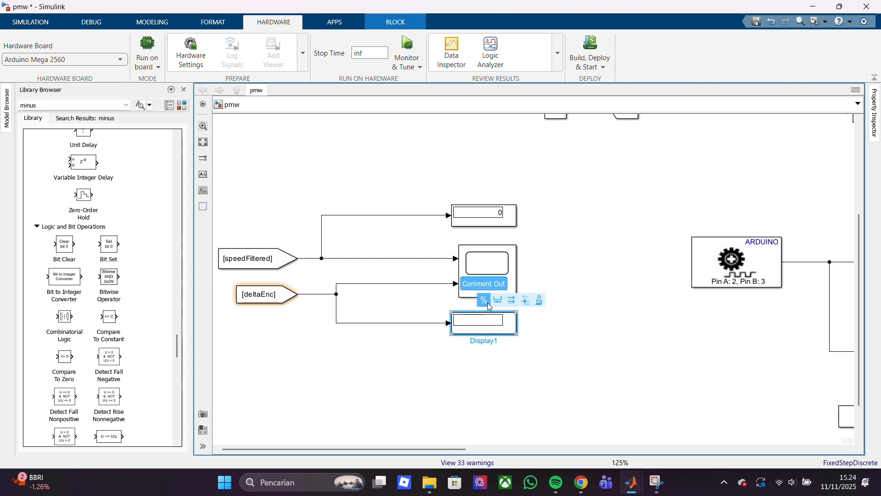
left_click(398, 434)
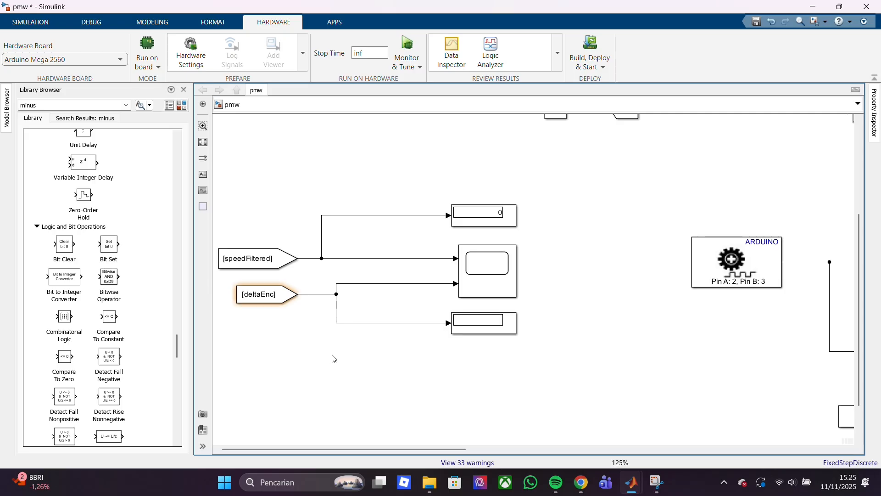
Start a Monitor & Tune run of the model on the Arduino Mega 2560
left_click(507, 259)
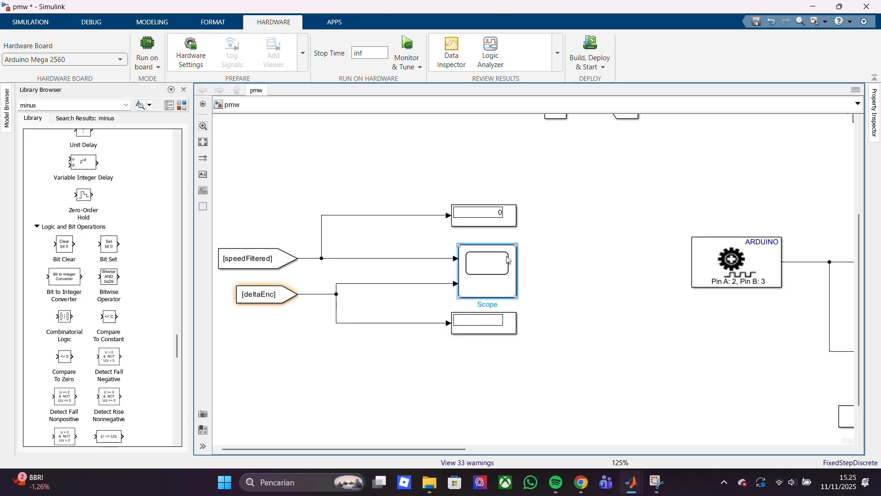
left_click(220, 28)
left_click(91, 22)
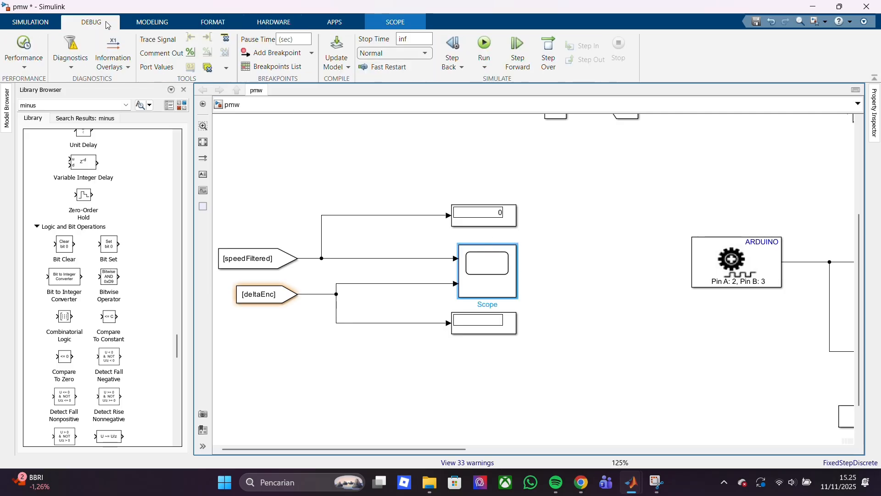
left_click(277, 23)
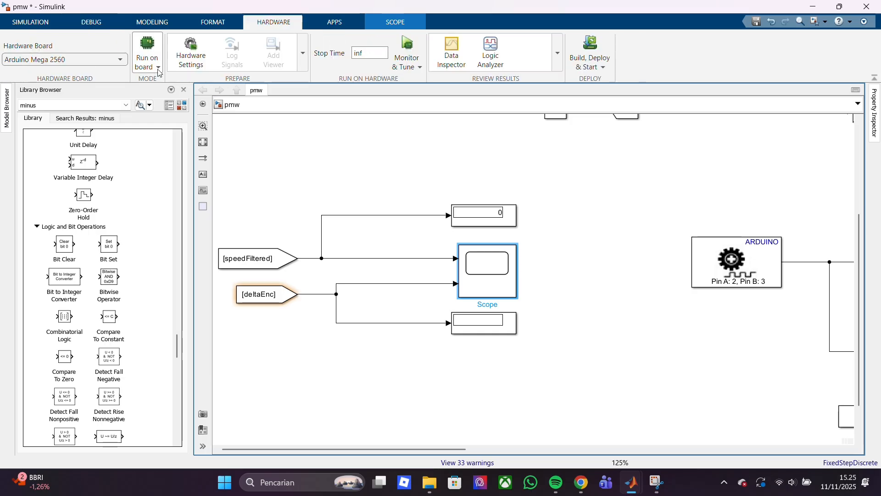
left_click(416, 70)
left_click(416, 70)
left_click(409, 49)
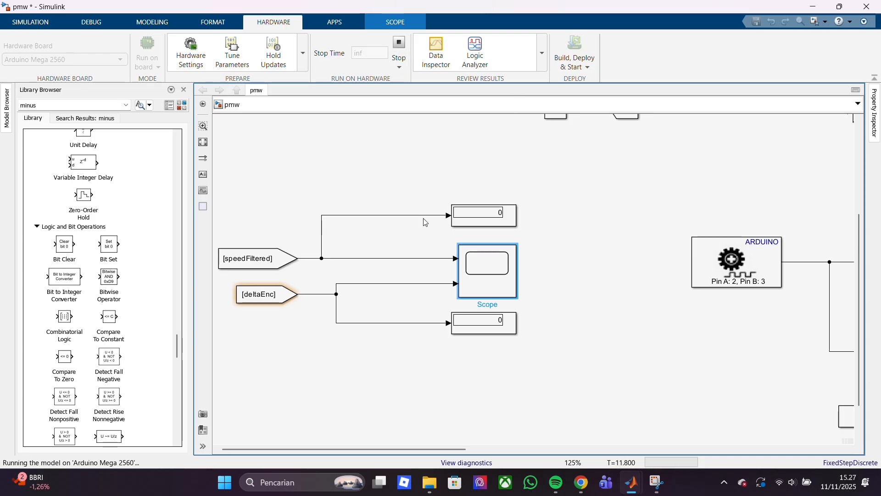
Check the encoder and delta displays during the run, then inspect the speed Goto block's corresponding blocks
left_click_drag(356, 448, 572, 448)
scroll(573, 418, "up", 2)
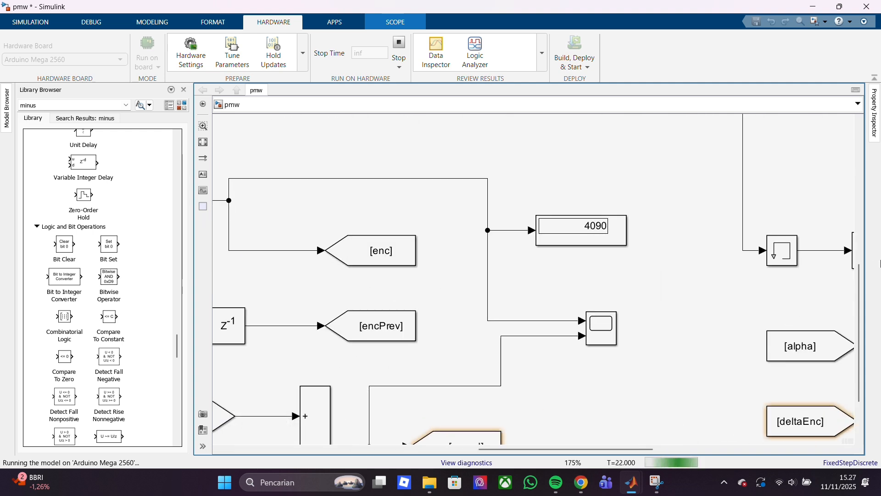
left_click_drag(861, 355, 862, 387)
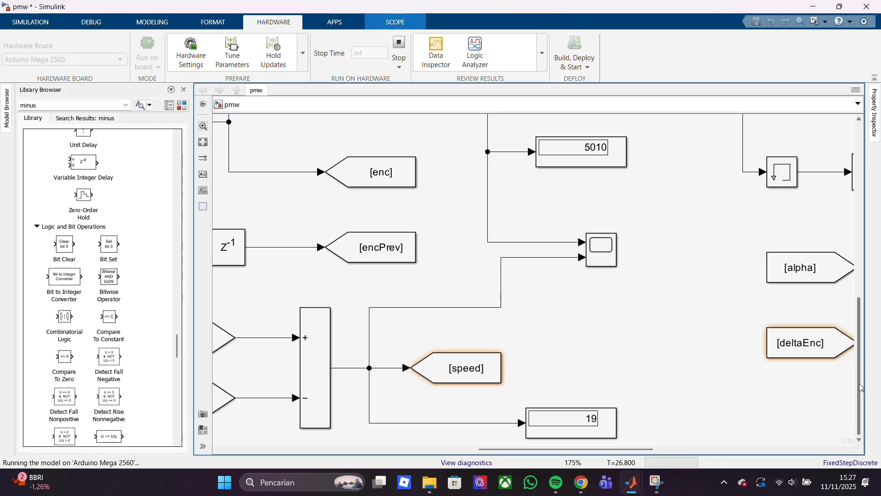
double_click(472, 371)
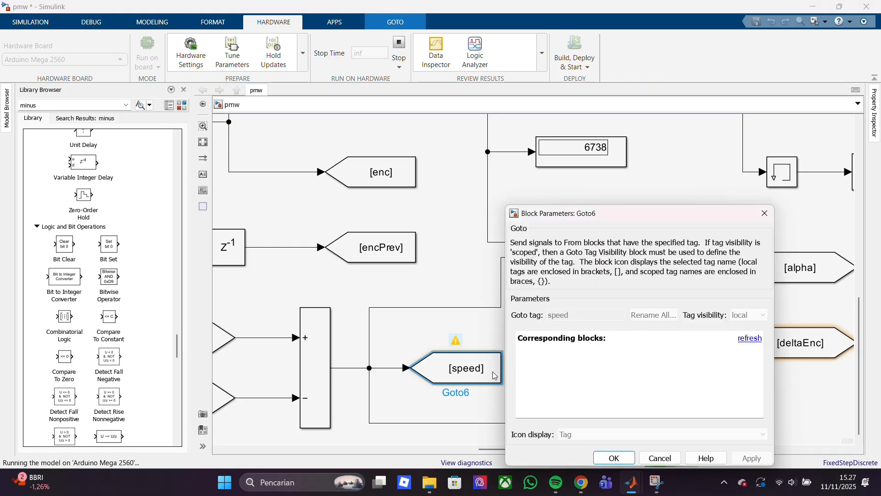
Stop the hardware run and set the tag of the speed Goto block at the delta calculation's output to deltaEnc
left_click(397, 51)
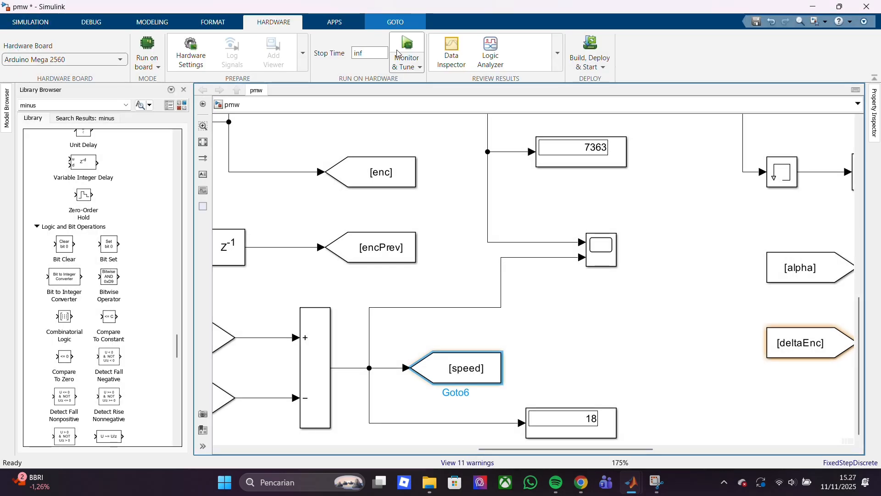
double_click(477, 375)
double_click(589, 316)
key("BackSpace")
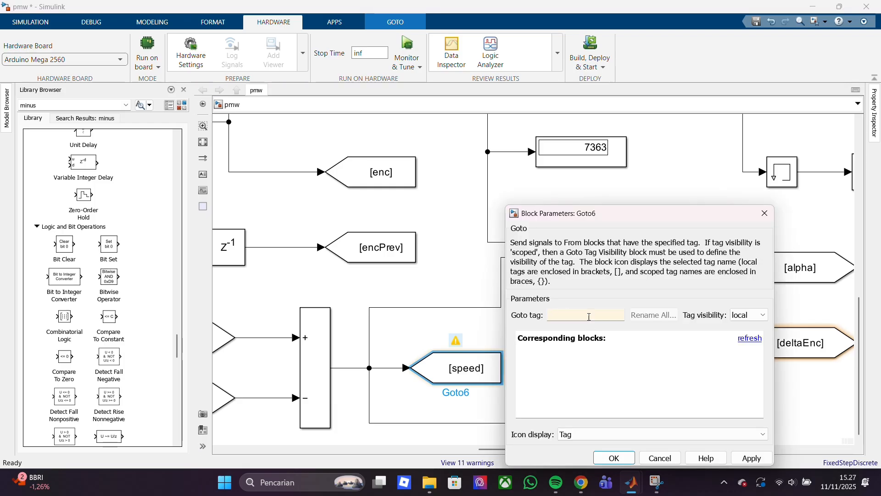
left_click(614, 457)
Restart the Monitor & Tune hardware run with the speedFiltered and deltaEnc displays in view
left_click_drag(595, 449, 352, 450)
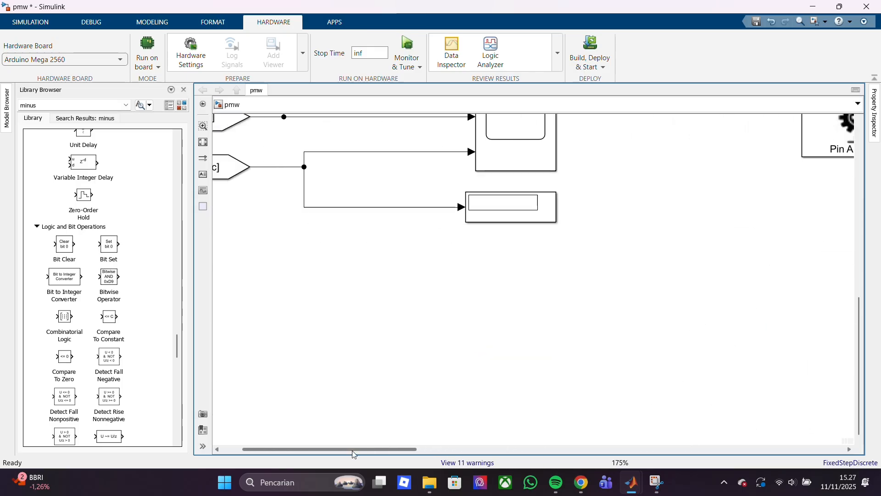
left_click_drag(859, 335, 858, 311)
scroll(763, 313, "down", 3)
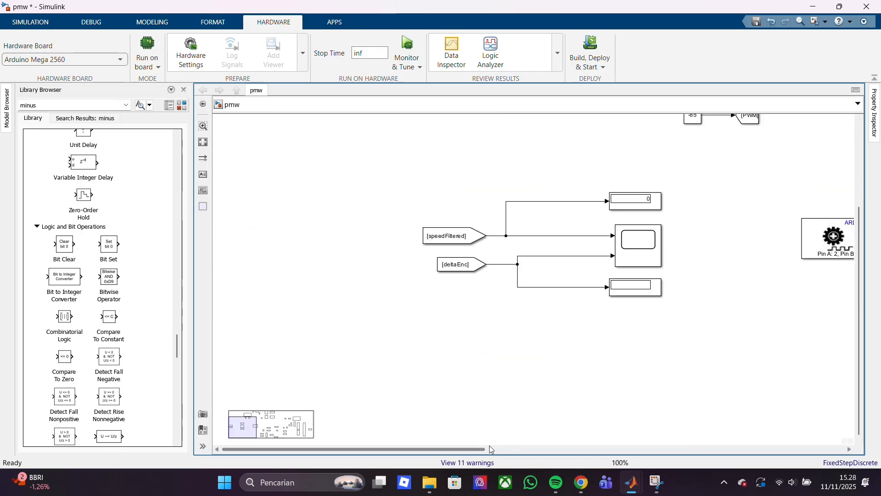
left_click_drag(489, 448, 597, 425)
left_click(408, 46)
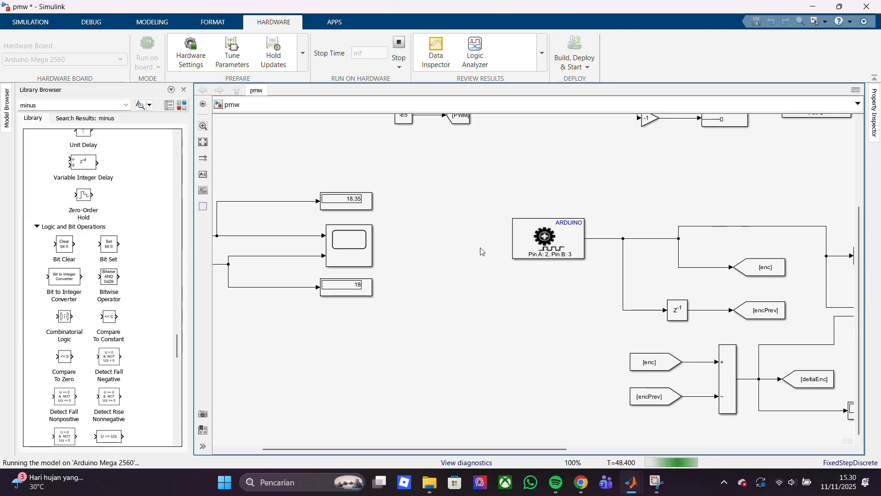
Tune the alpha slider during the run to 0, 1 and about 0.85, and compare the speedFiltered and deltaEnc displays
left_click_drag(543, 454, 822, 454)
left_click(558, 137)
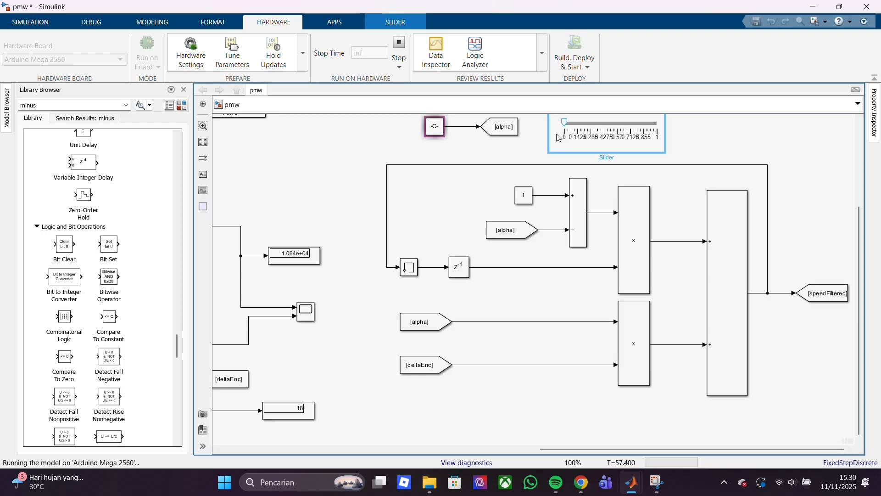
left_click_drag(565, 122, 671, 129)
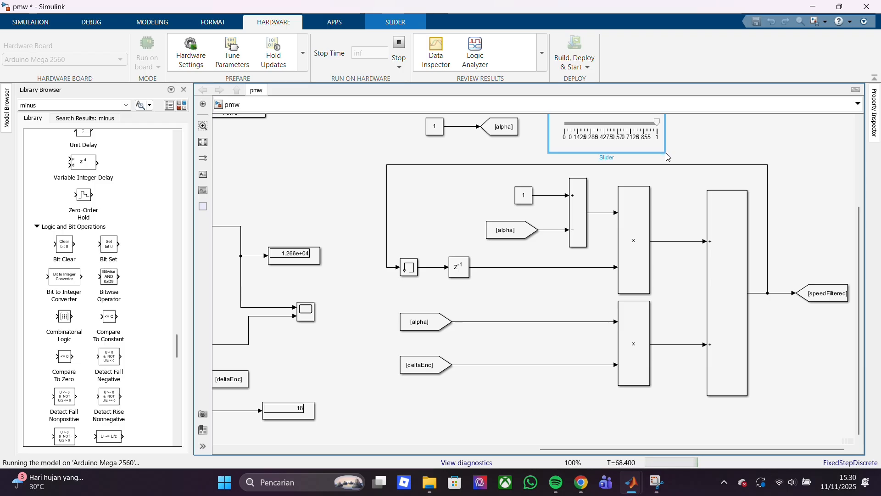
left_click(681, 157)
left_click_drag(657, 123, 644, 137)
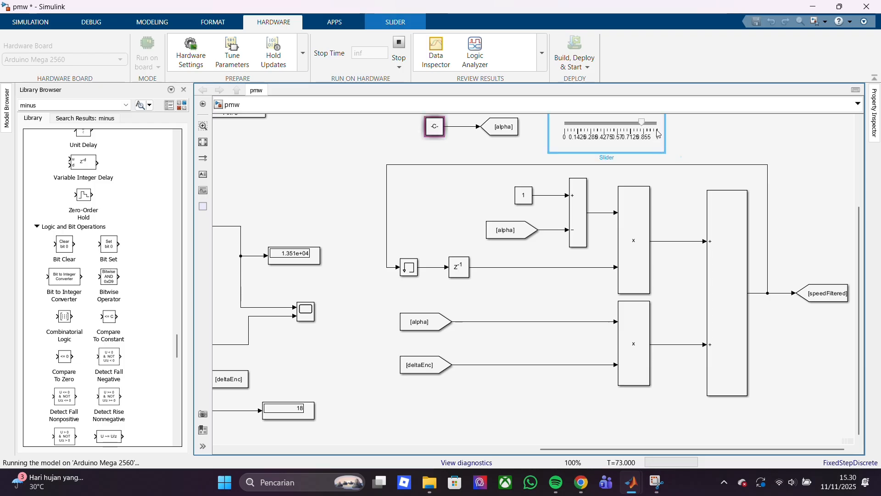
left_click_drag(596, 449, 278, 490)
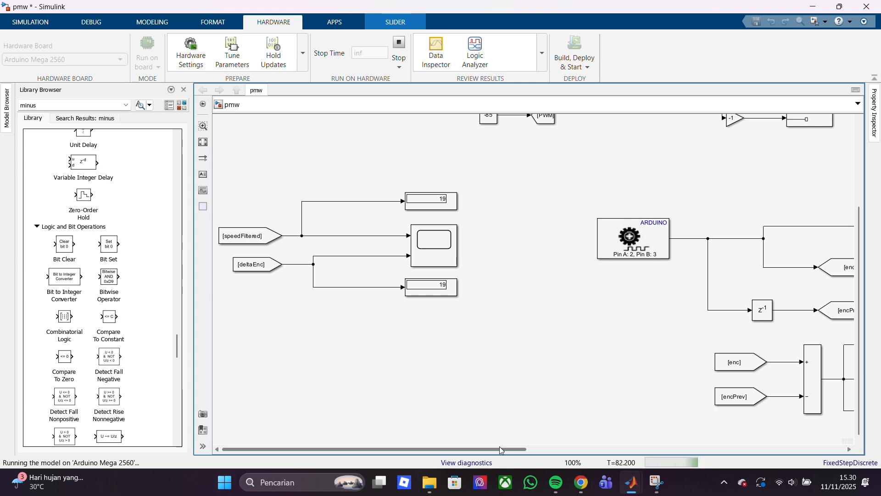
Tune the PWM slider to 255 during the hardware run and compare the speedFiltered and deltaEnc displays
scroll(530, 219, "up", 5)
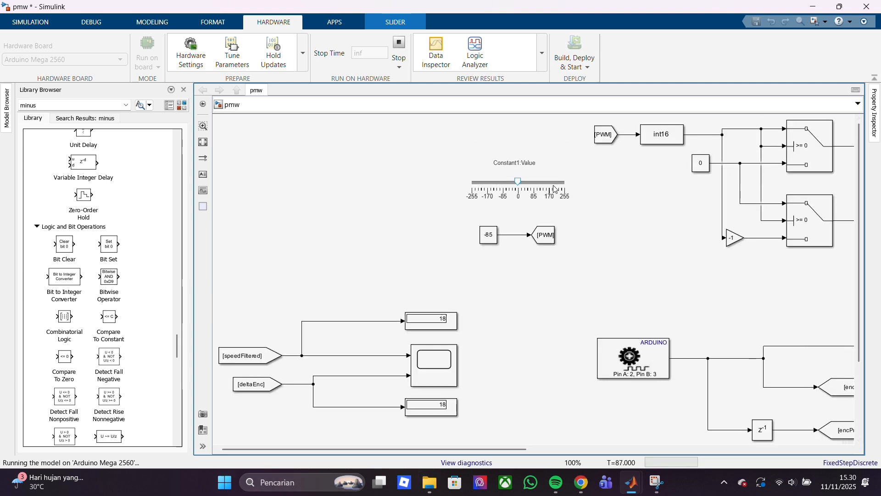
left_click_drag(503, 182, 567, 184)
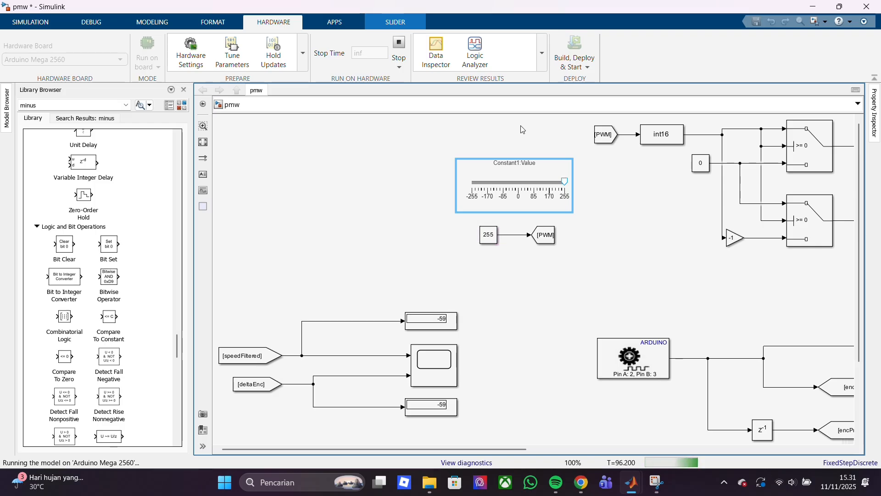
mouse_move(564, 181)
left_mouse_down()
mouse_move(472, 181)
mouse_move(565, 182)
left_mouse_up()
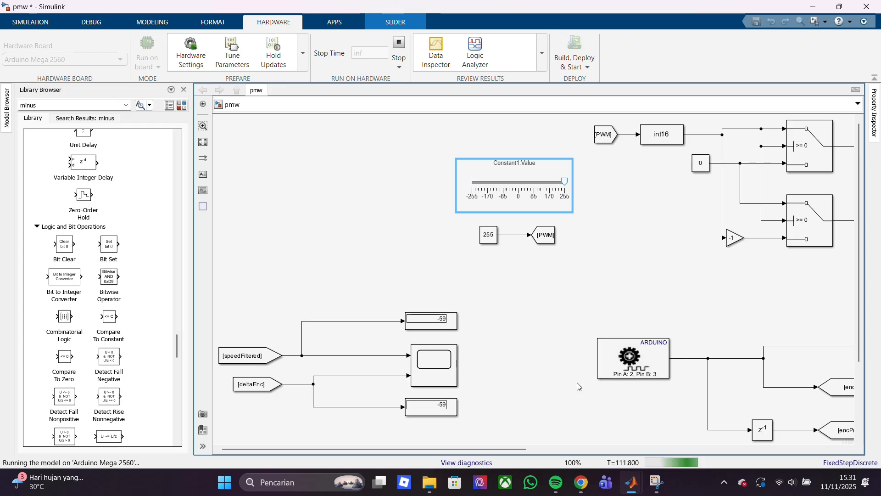
Tune the alpha slider to 0 during the run and compare the speedFiltered and deltaEnc displays
left_click_drag(519, 450, 841, 479)
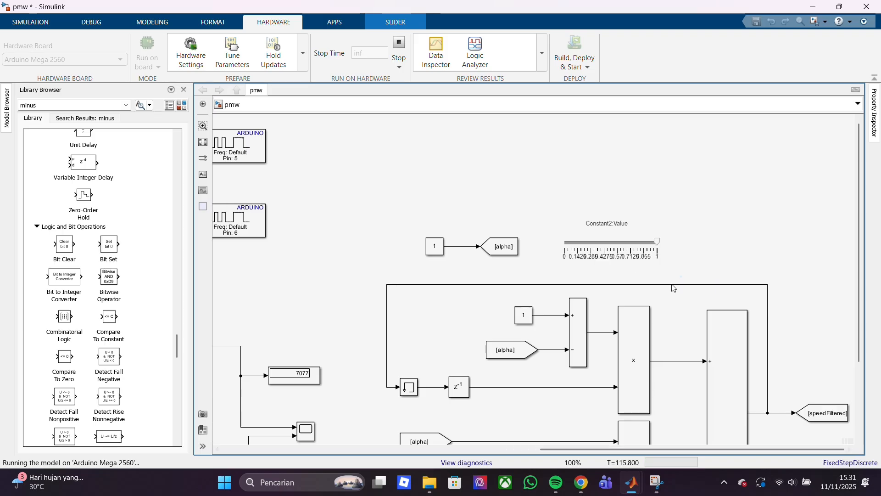
left_click(554, 256)
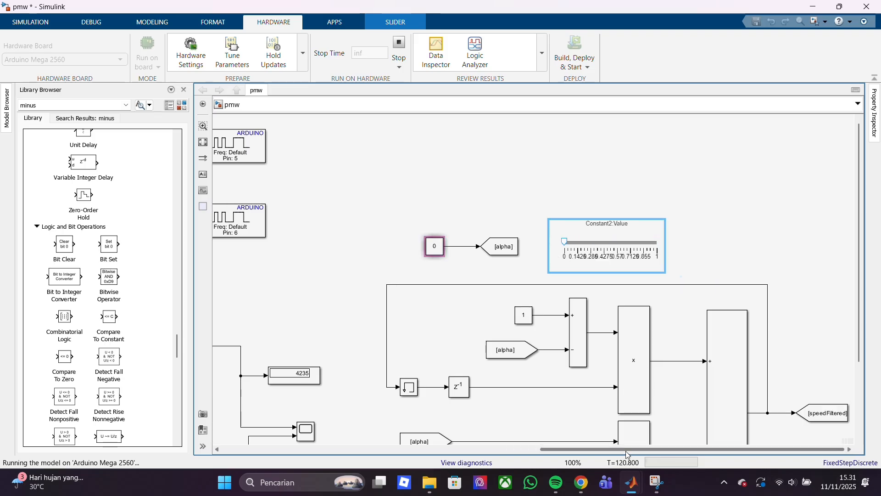
left_click_drag(580, 450, 263, 456)
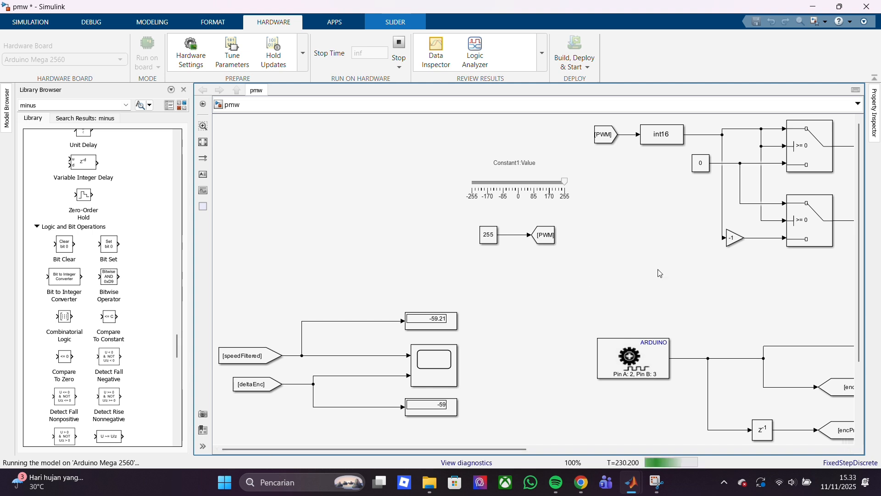
With alpha kept at 0, tune the PWM slider to about -200 and watch how the speed displays respond
left_click_drag(860, 251, 880, 252)
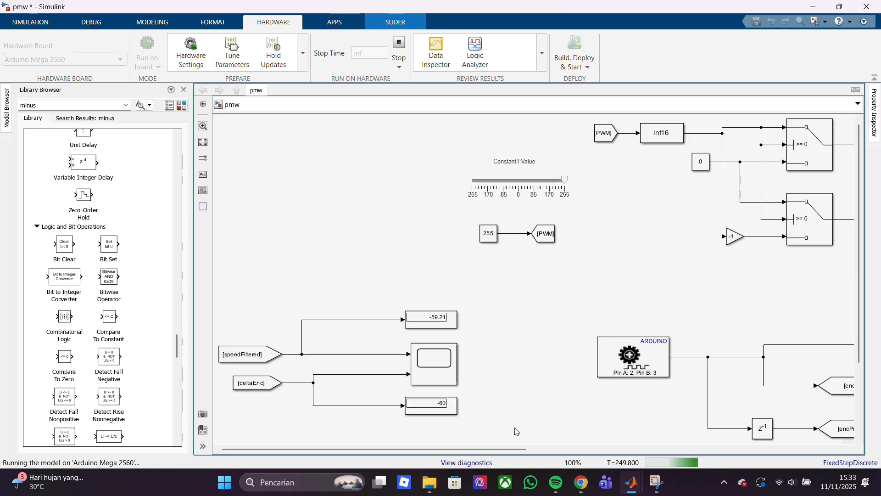
left_click(536, 450)
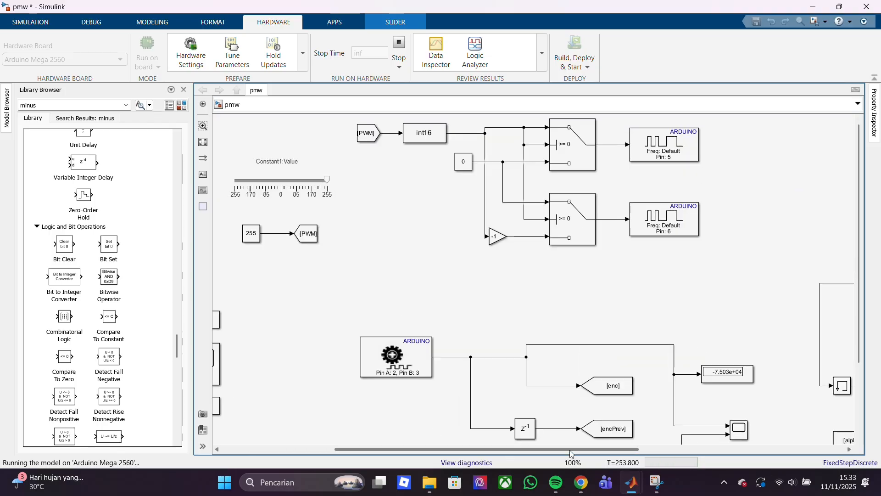
left_click_drag(569, 449, 626, 450)
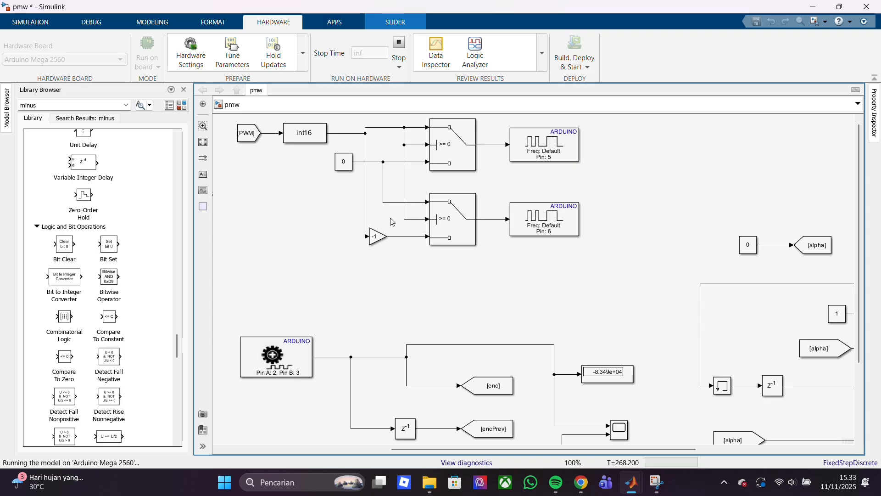
left_click_drag(436, 449, 359, 450)
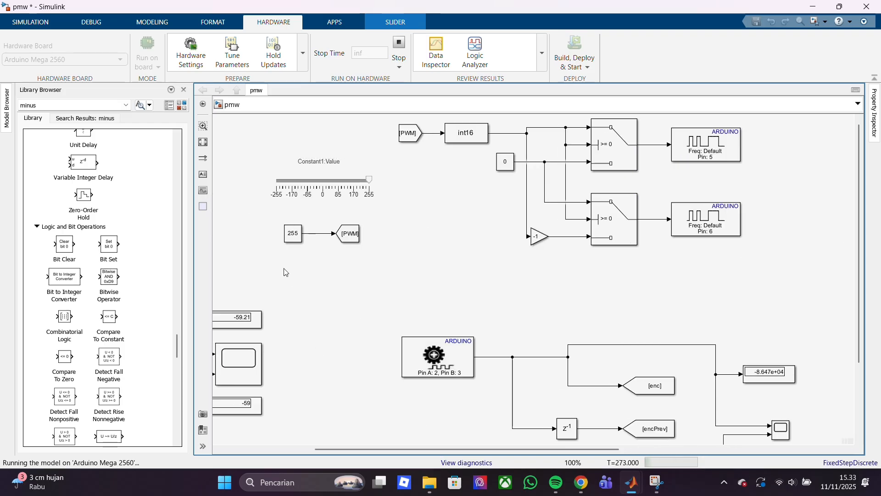
left_click_drag(365, 183, 288, 192)
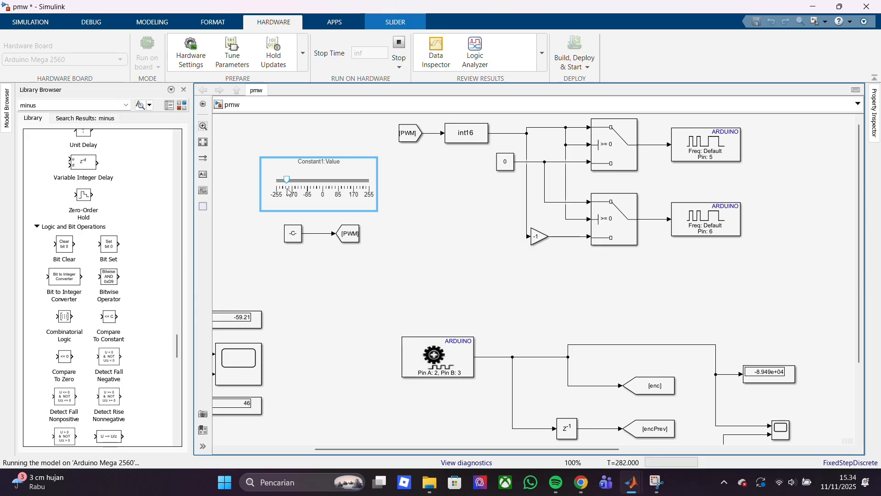
left_click(422, 283)
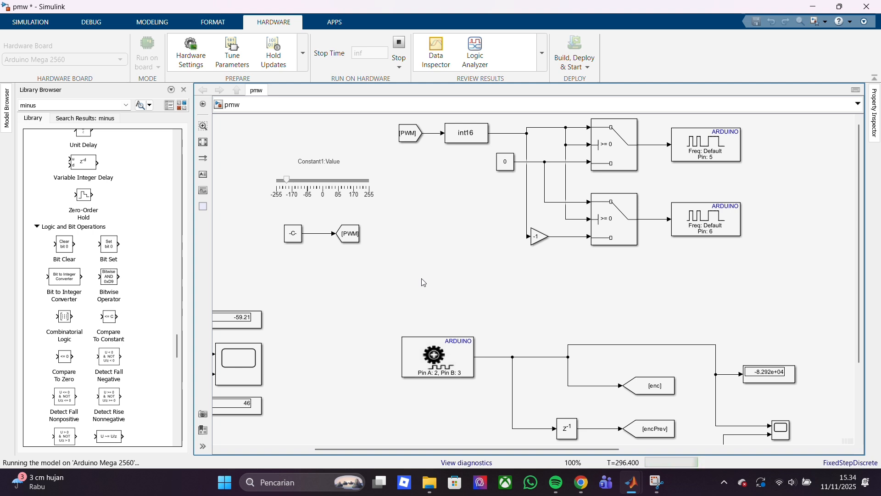
left_click_drag(451, 447, 359, 449)
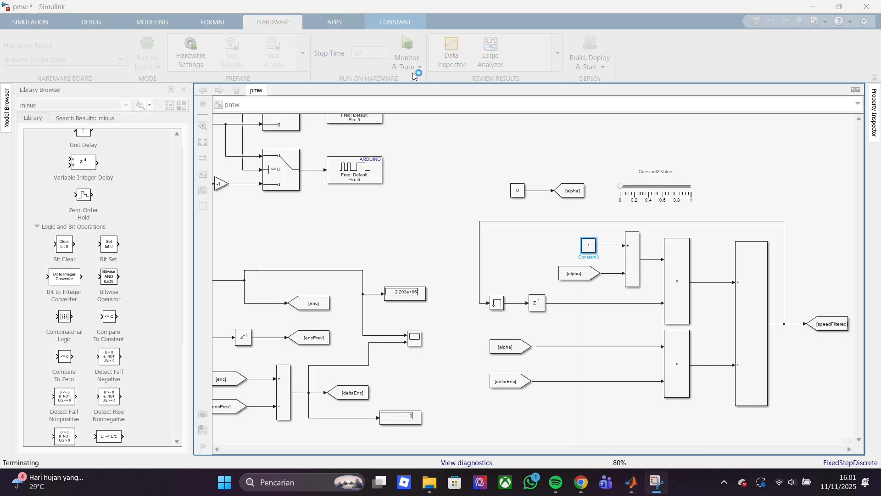
Set the sample time of the constant 1 block feeding the 1 minus alpha subtraction to 0.1
double_click(588, 245)
double_click(641, 308)
key("BackSpace")
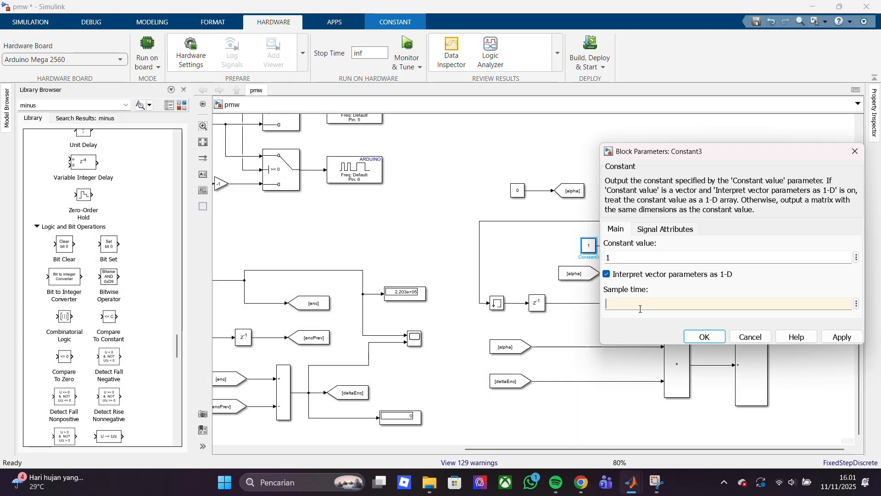
type("0,")
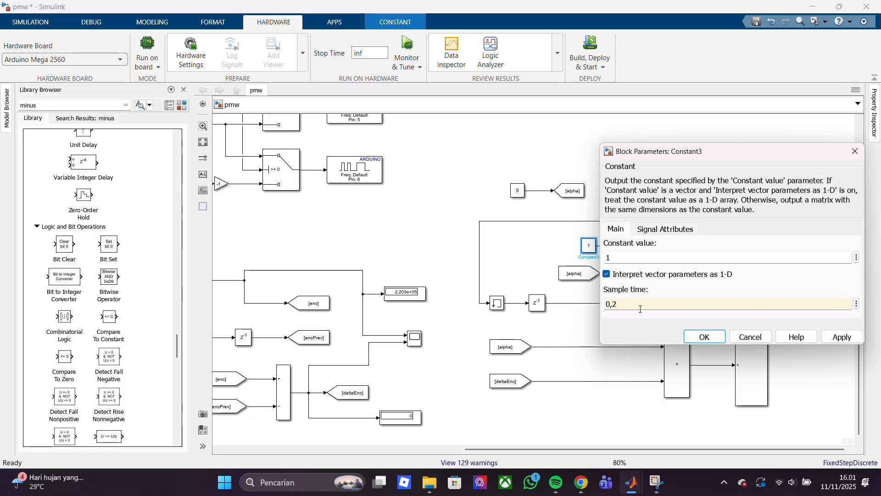
type("1")
left_click(709, 339)
left_click(815, 307)
type("1")
left_click(716, 338)
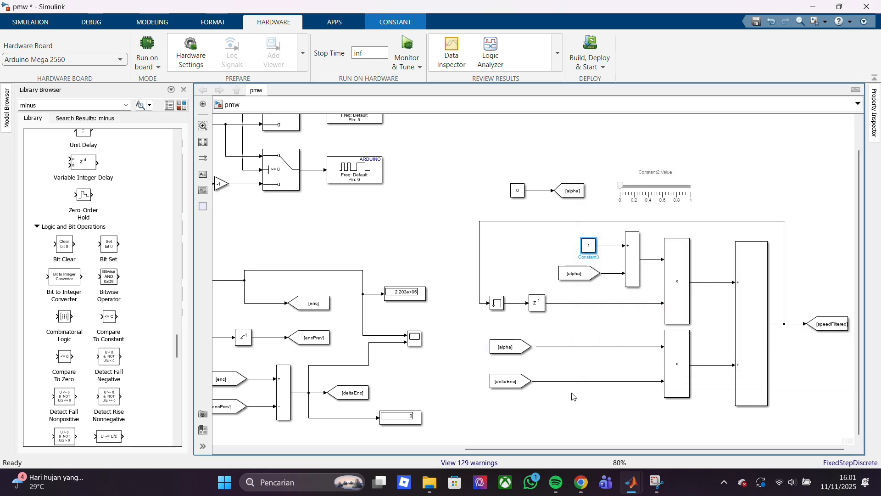
Set the sample time of the alpha constant to 0.1 and recheck the constant 1 block's parameters
double_click(518, 193)
double_click(567, 254)
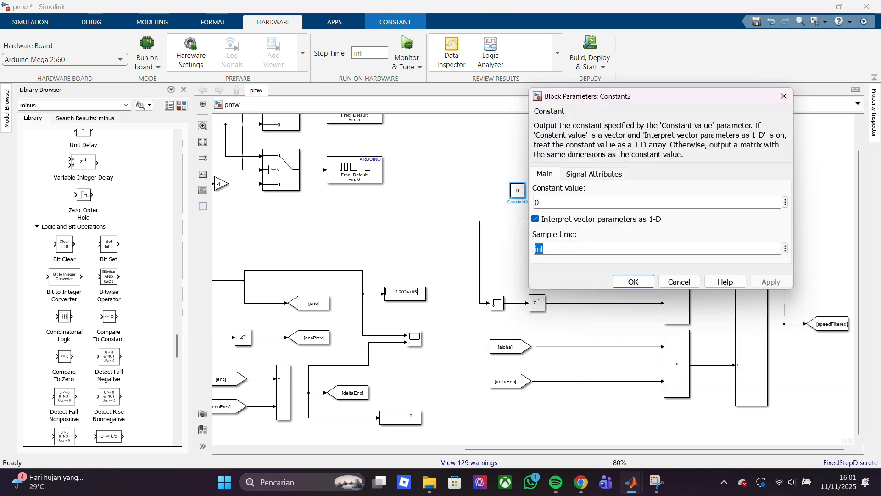
type("0,1")
key("Return")
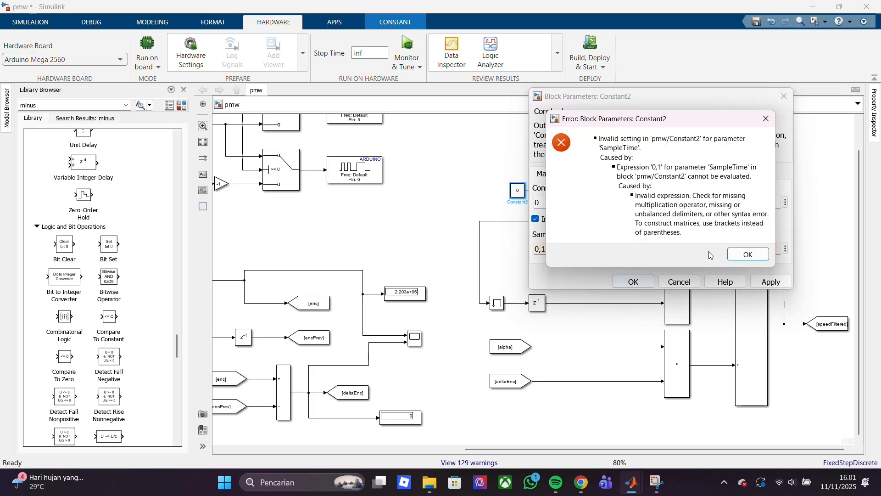
left_click(745, 255)
key("BackSpace")
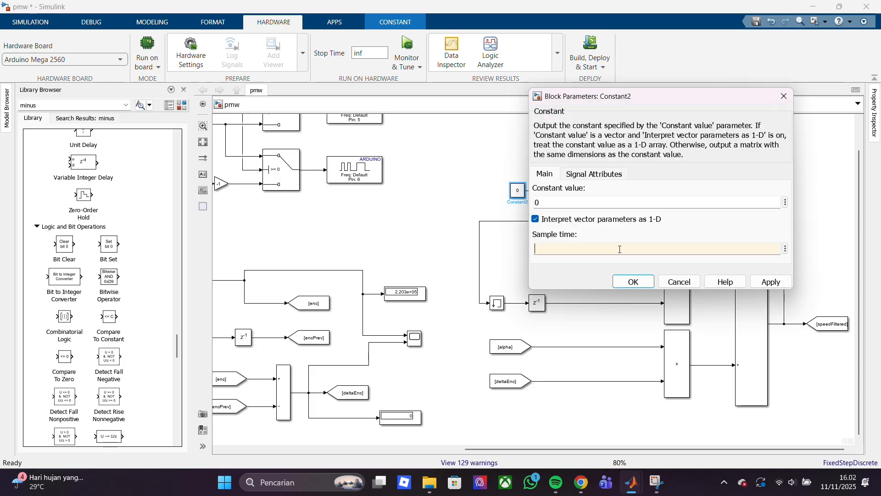
key("Return")
left_click(602, 251)
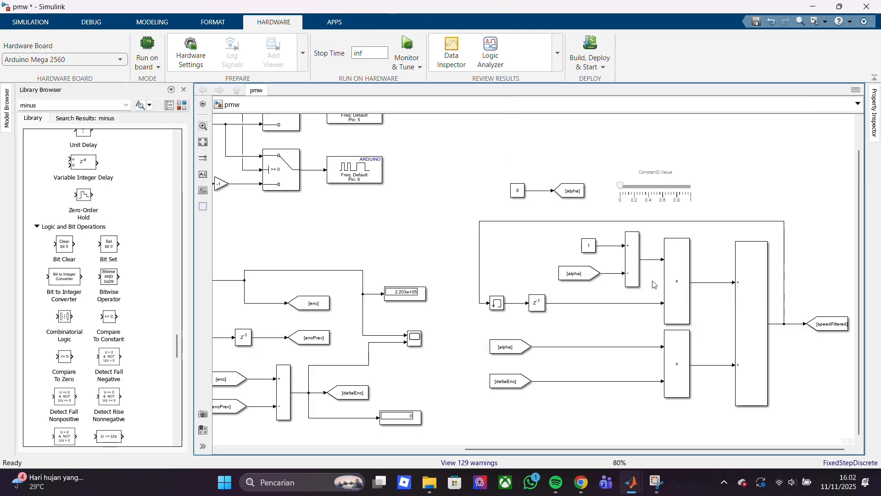
double_click(589, 245)
key("Return")
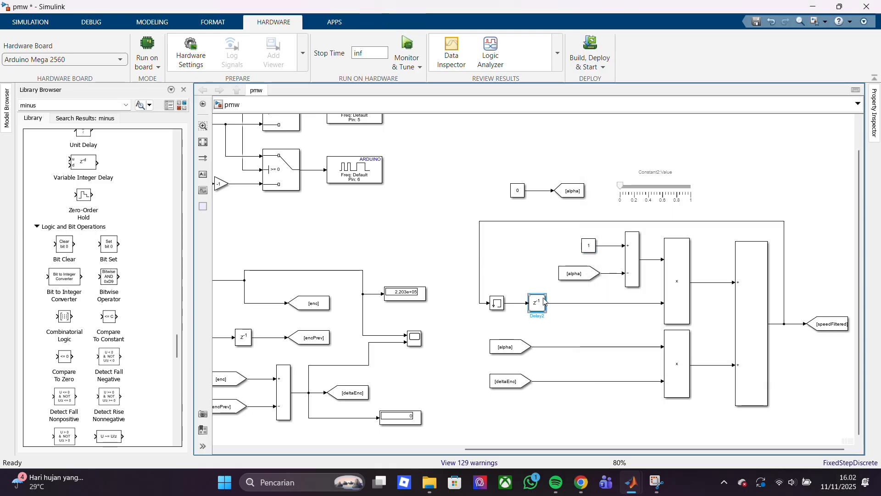
left_click(530, 243)
Set the sample time of the zero constant feeding the two PWM switches to 0.1
left_click_drag(666, 451, 528, 451)
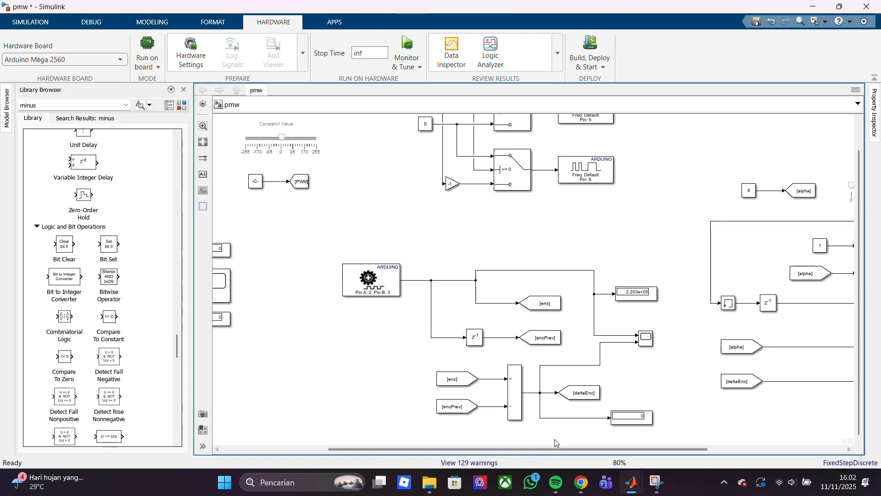
scroll(862, 300, "up", 1)
double_click(426, 154)
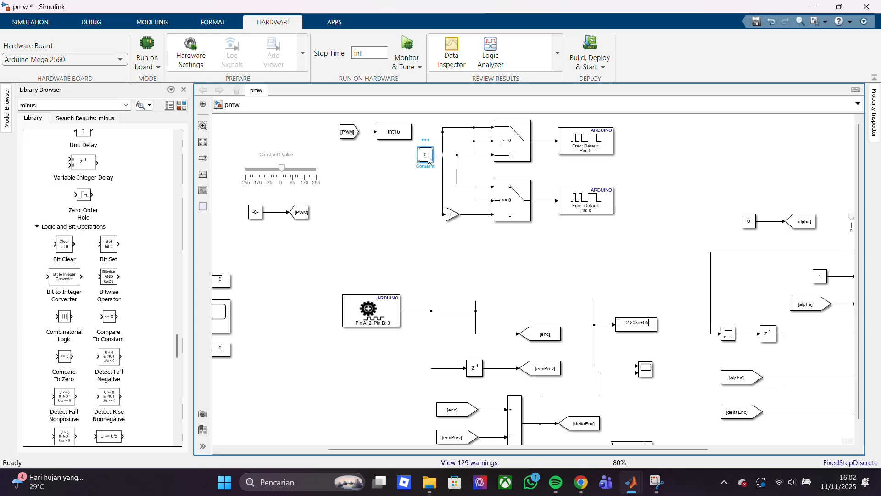
double_click(468, 207)
type("0.1")
left_click(541, 246)
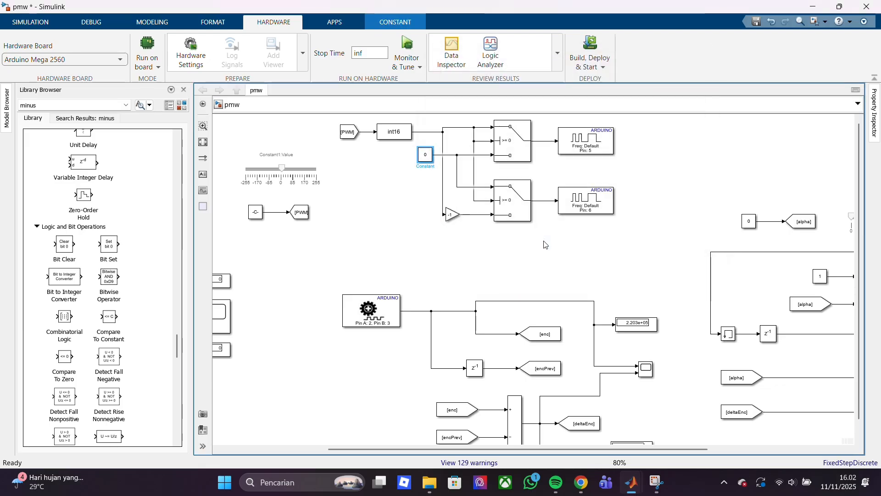
Inspect the PWM section and recheck the sample time of the zero constant feeding the switches
left_click(414, 222)
left_click(398, 134)
left_click_drag(401, 175, 538, 298)
left_click(639, 241)
scroll(862, 170, "down", 1)
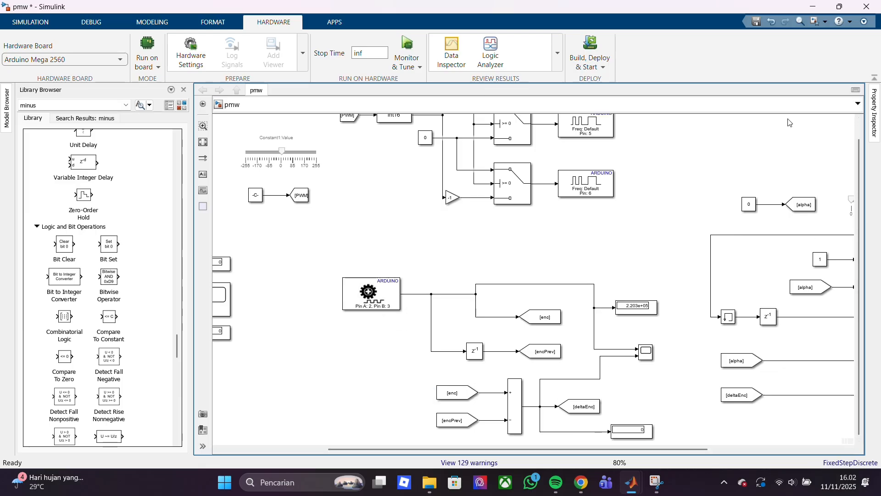
scroll(861, 171, "up", 1)
double_click(422, 162)
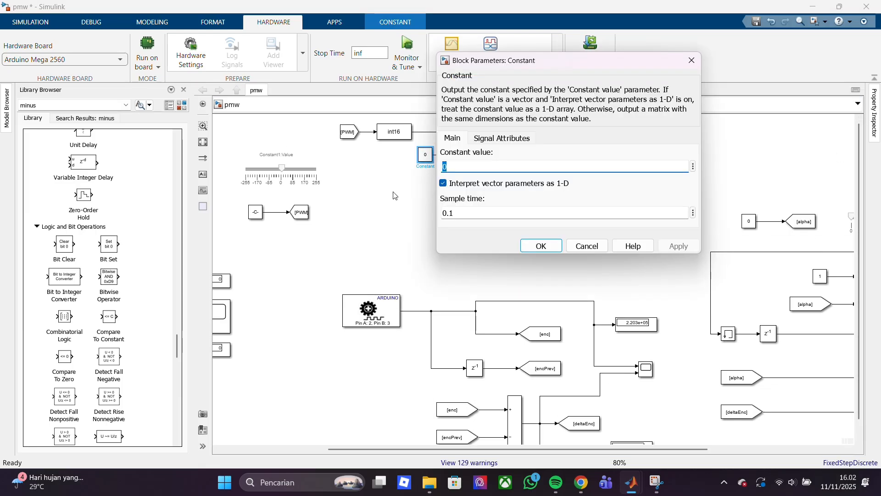
left_click(588, 246)
left_click(574, 262)
Review the rest of the model and check the sample time of the constant 1 block in the alpha filter
scroll(601, 450, "left", 5)
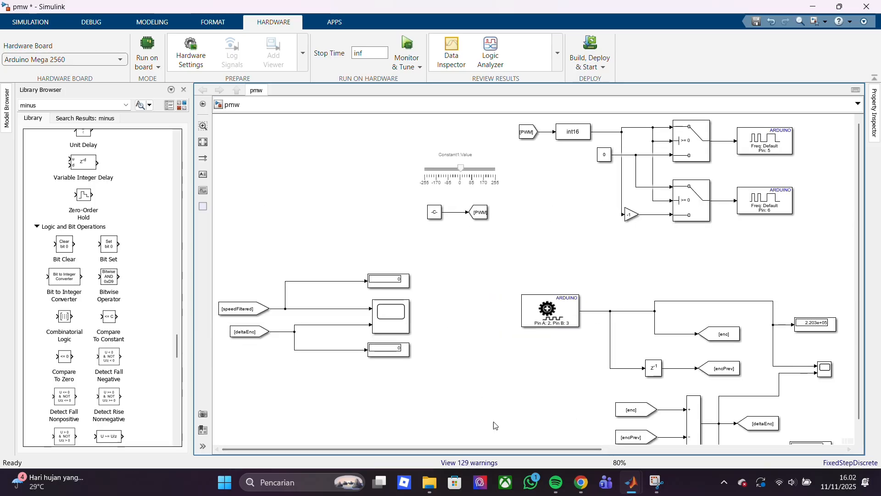
scroll(580, 447, "down", 3)
scroll(579, 447, "right", 3)
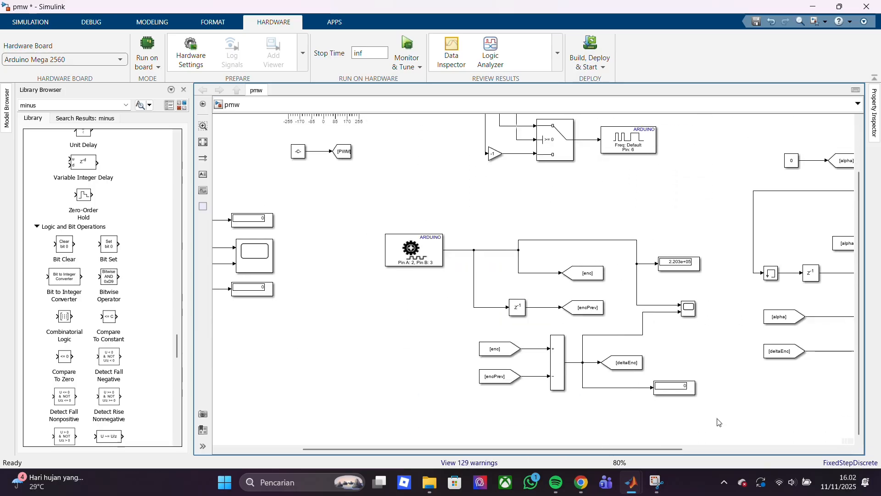
scroll(654, 448, "right", 6)
scroll(862, 405, "up", 3)
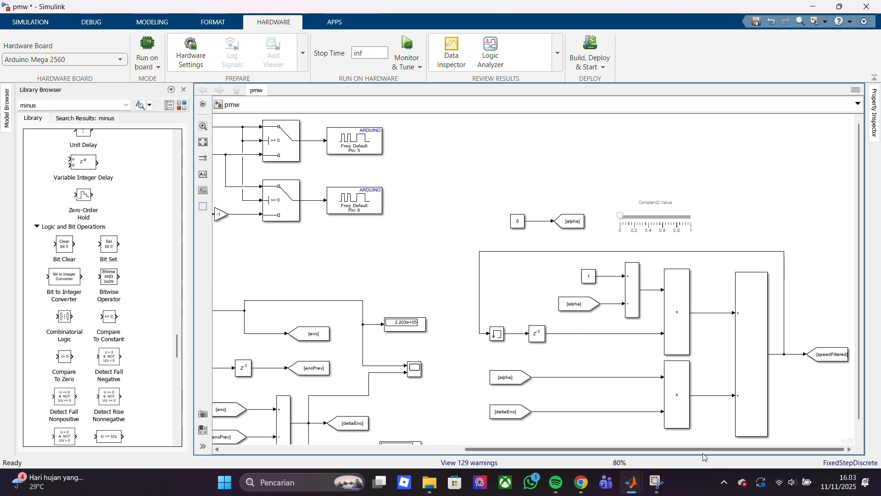
left_click(518, 221)
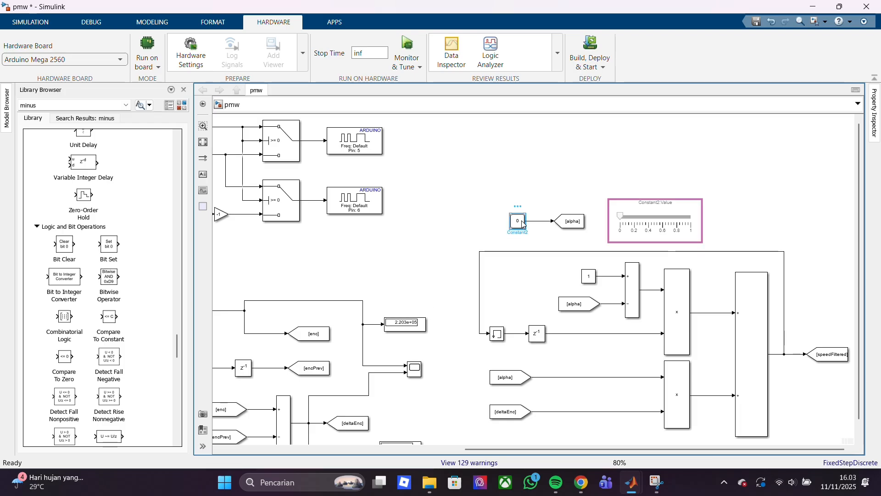
left_click_drag(419, 186, 546, 178)
double_click(586, 272)
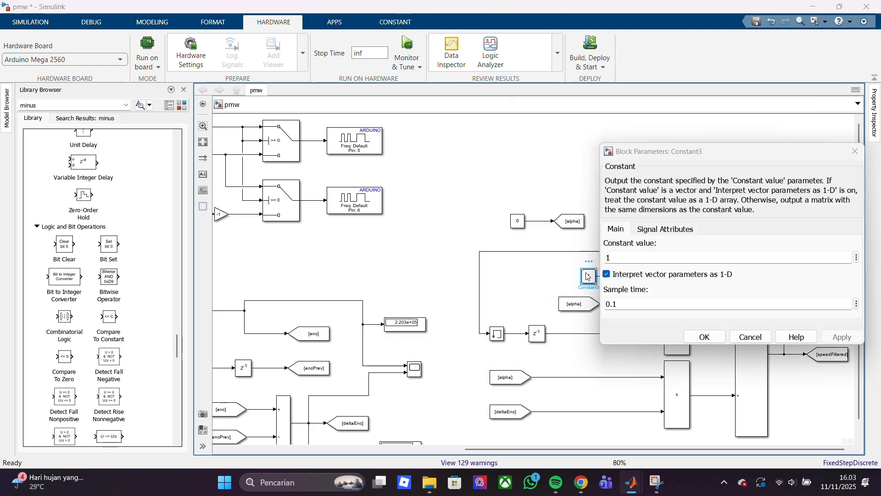
key("Escape")
left_click(439, 250)
scroll(855, 340, "down", 1)
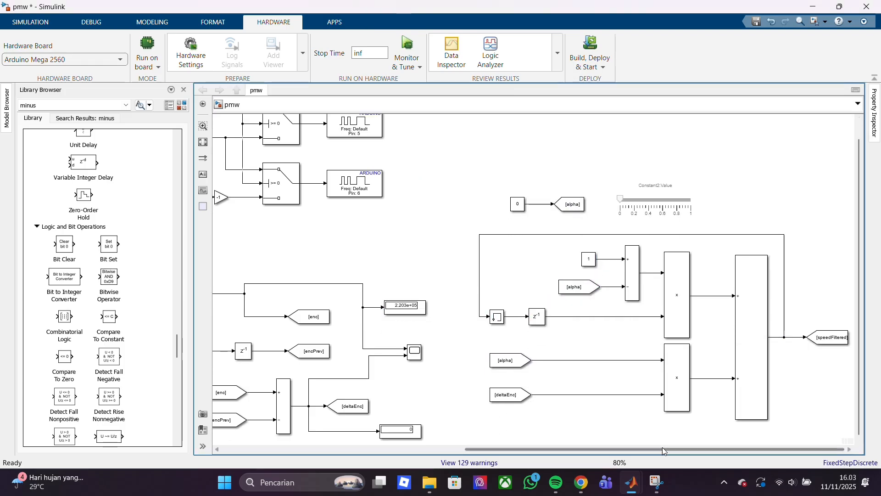
Set the sample time of the PWM constant, the one linked to the -255 to 255 slider, to 0.1
left_click_drag(662, 448, 491, 449)
left_click(318, 198)
double_click(318, 197)
double_click(366, 250)
type("0.1")
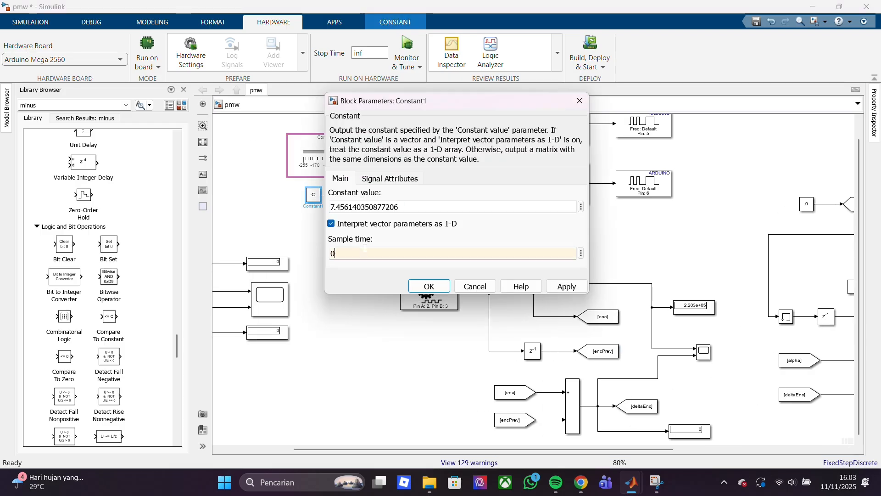
key("Return")
left_click(471, 137)
Recheck the sample times of the PWM constant, the zero constant feeding the switches and the alpha constant
double_click(314, 196)
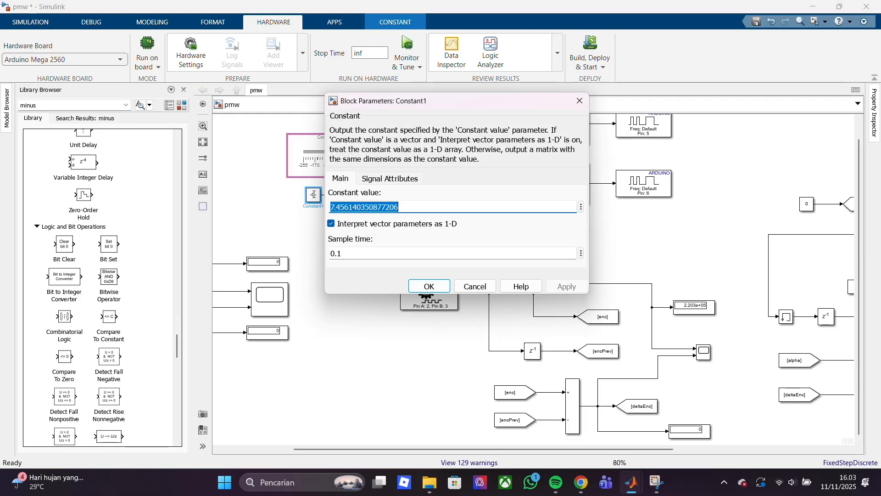
left_click(428, 287)
left_click(380, 337)
left_click_drag(859, 330, 859, 313)
double_click(482, 154)
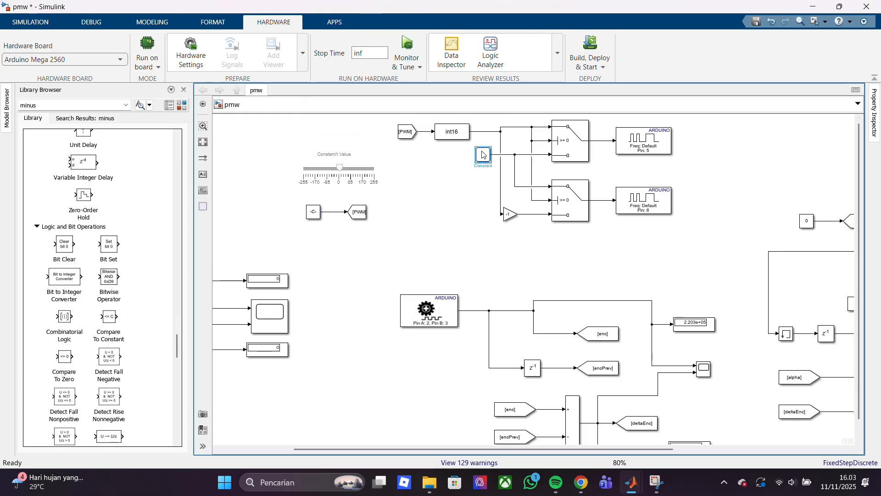
left_click(400, 241)
left_click(381, 370)
double_click(803, 222)
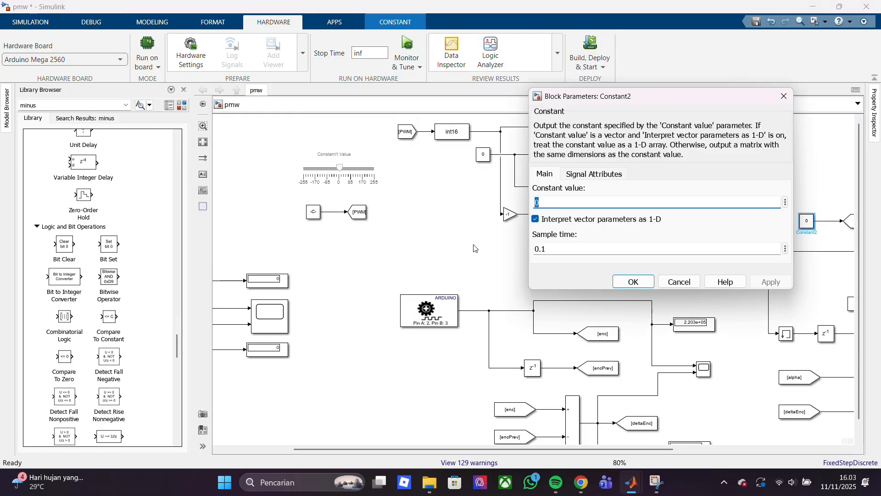
left_click(474, 248)
left_click_drag(477, 449, 406, 449)
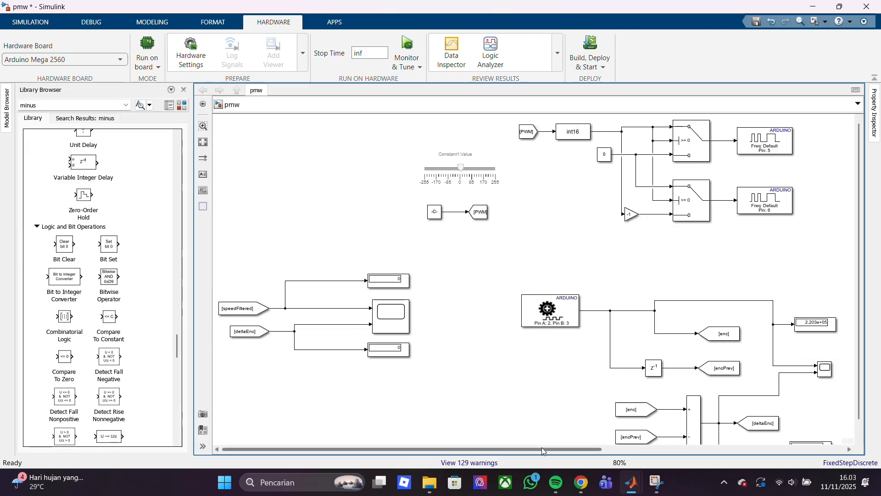
Set the slider linked to the alpha constant to about 0.49
left_click_drag(542, 448, 724, 453)
left_click(755, 216)
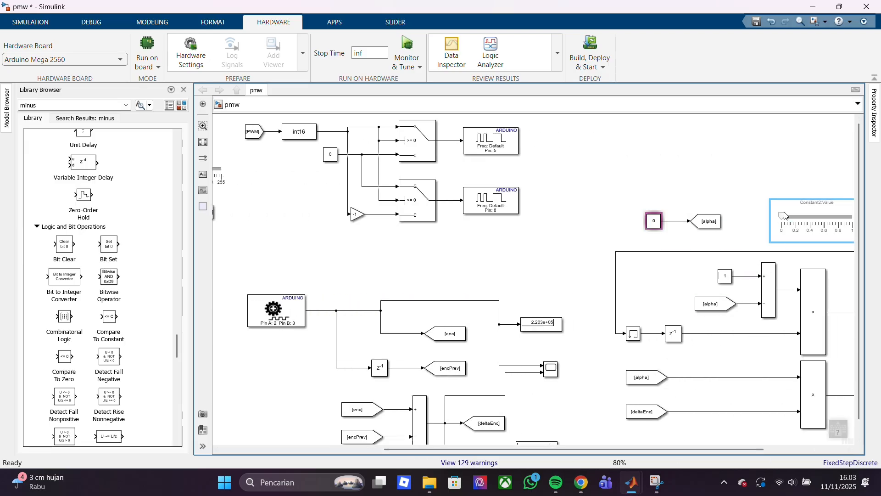
left_click_drag(755, 215, 758, 214)
left_click(762, 184)
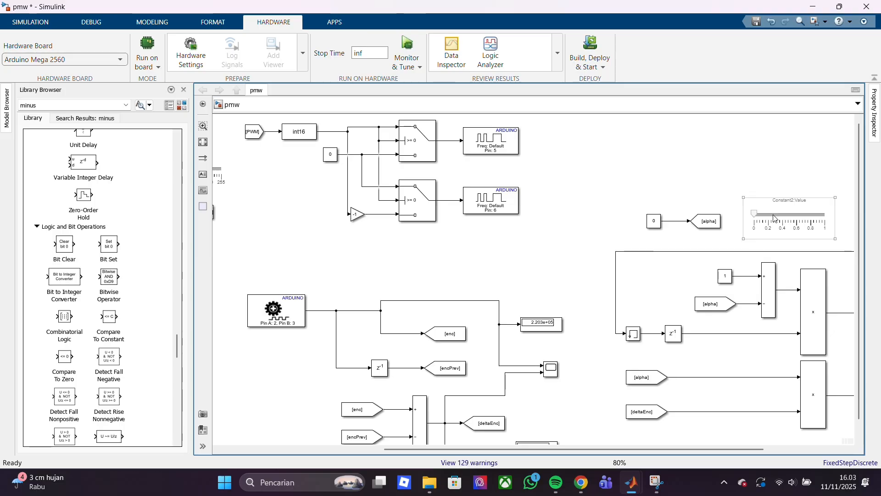
left_click(753, 215)
left_click(733, 242)
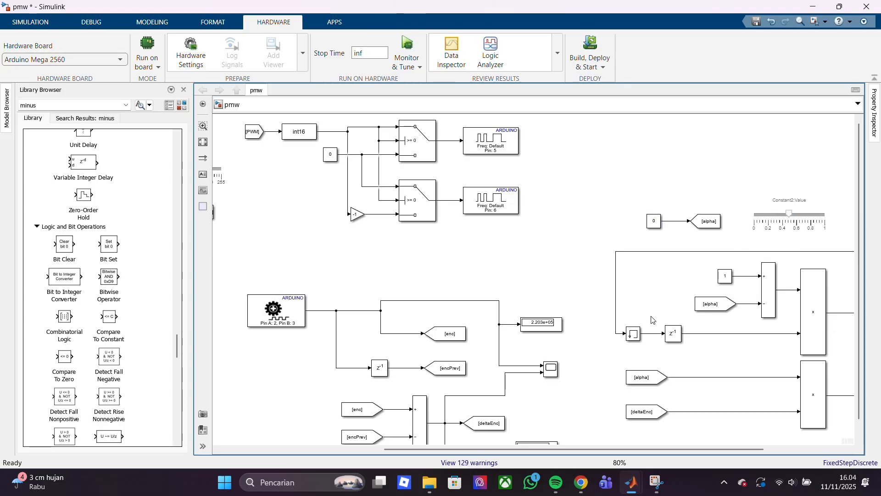
Start Monitor & Tune on the hardware and examine the resulting build diagnostics against the alpha constant in the model
left_click_drag(565, 451, 514, 453)
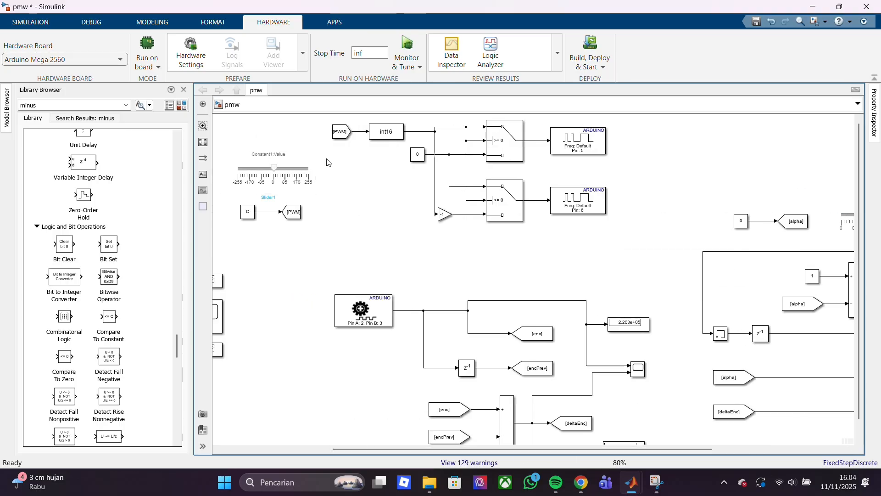
left_click(416, 53)
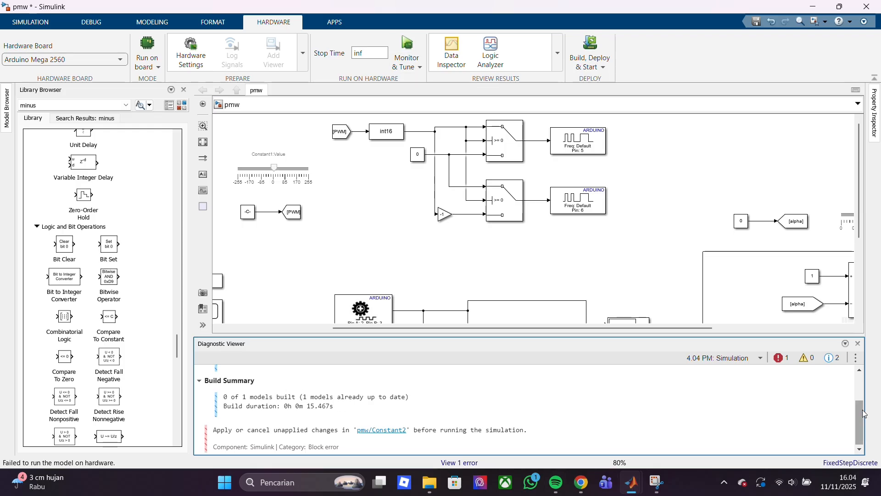
left_click_drag(863, 413, 866, 368)
left_click(858, 344)
left_click(460, 462)
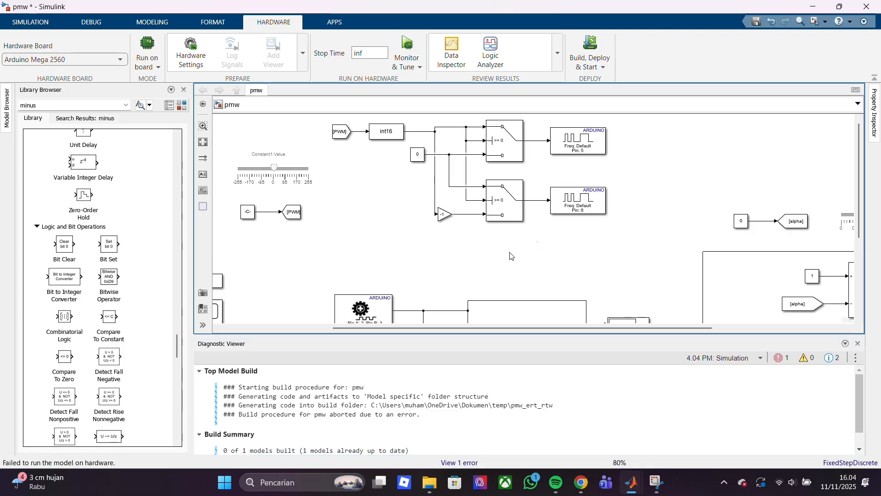
scroll(482, 266, "down", 8)
scroll(521, 266, "up", 9)
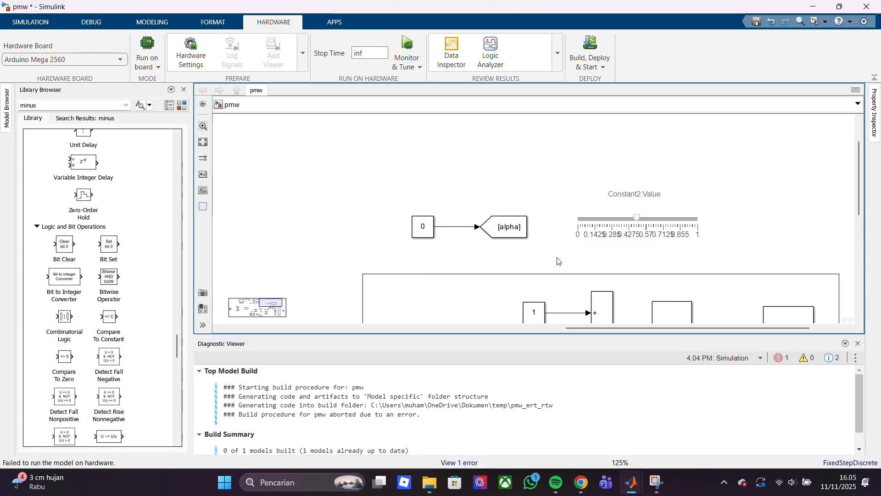
left_click(858, 343)
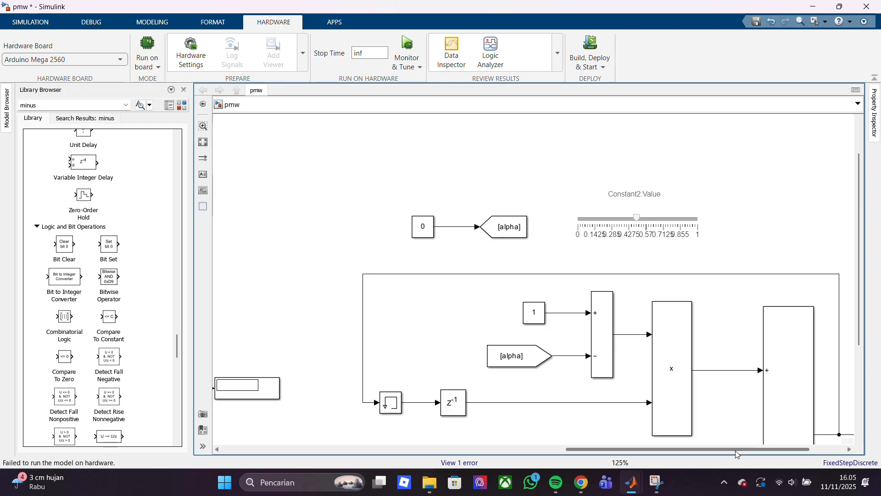
scroll(580, 348, "down", 6)
scroll(579, 349, "up", 2)
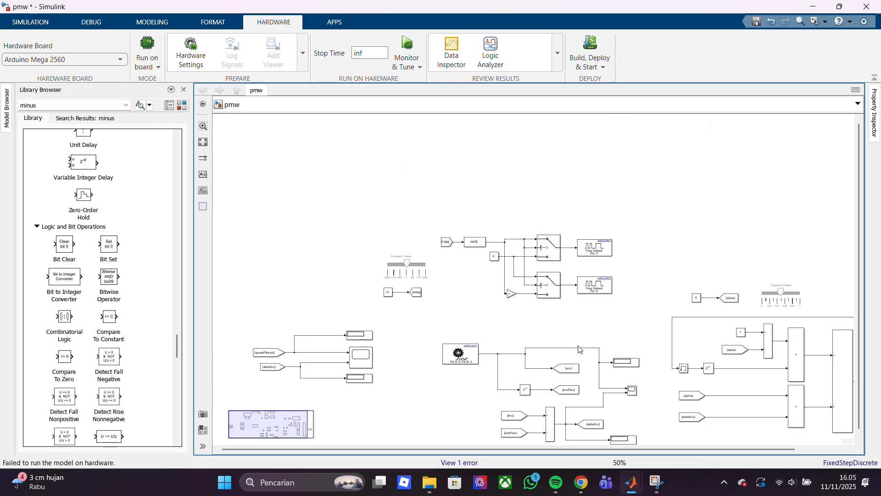
Run Monitor & Tune again and review the build log in the Diagnostic Viewer
left_click(404, 44)
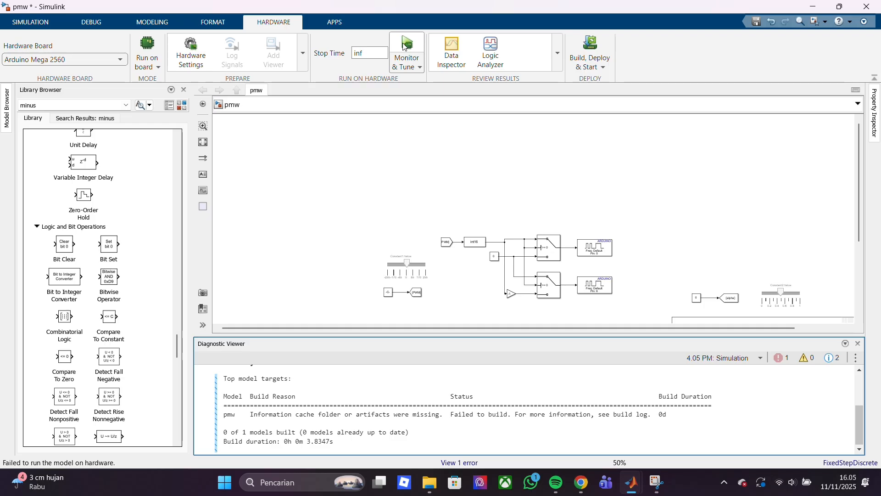
double_click(359, 175)
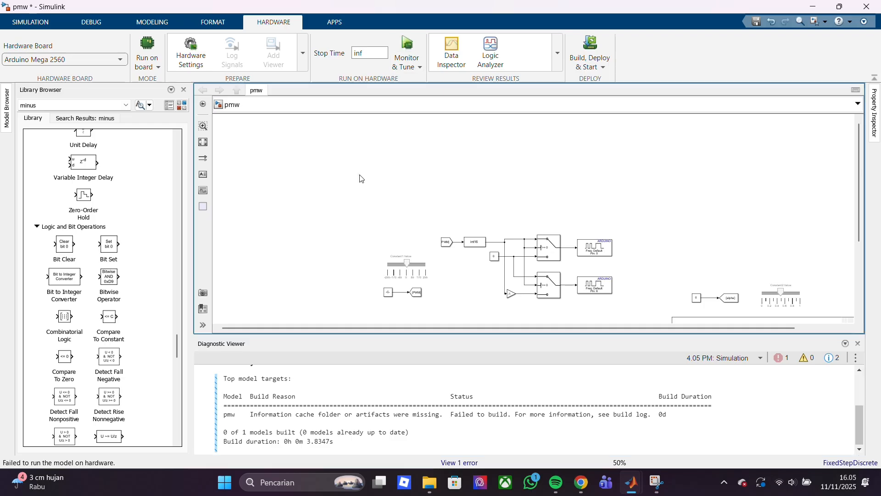
left_click(765, 239)
left_click(779, 362)
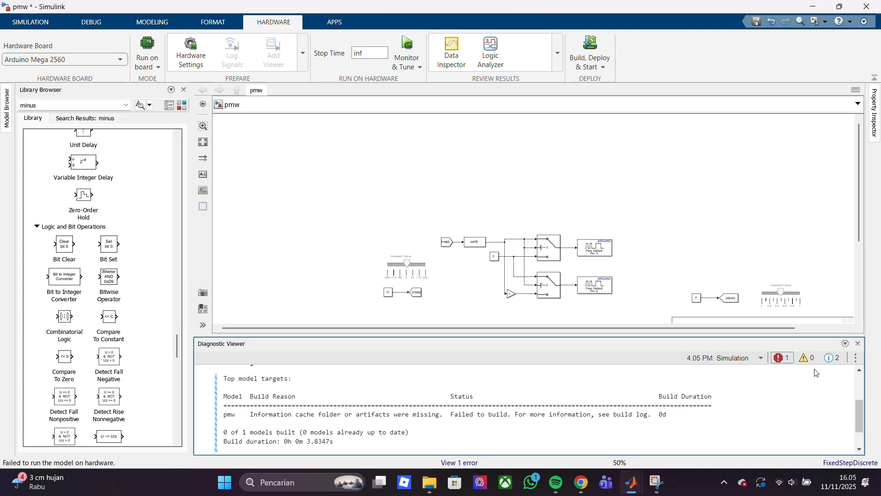
scroll(853, 373, "up", 3)
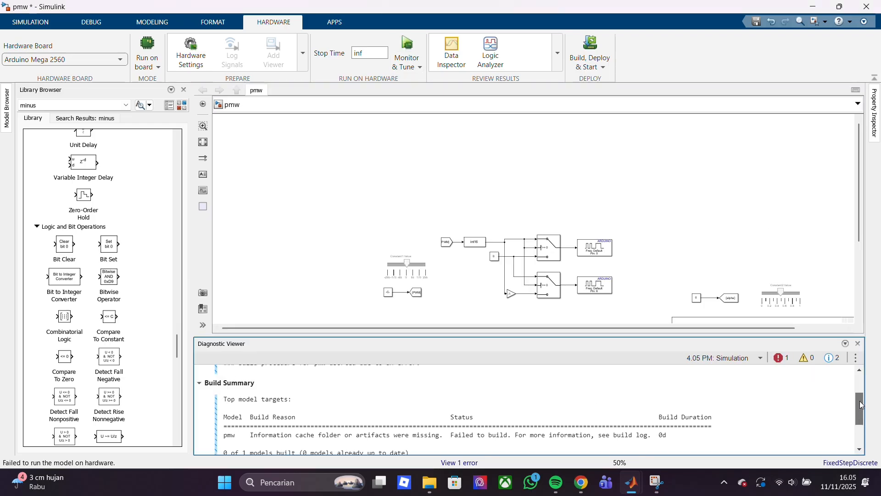
left_click(858, 344)
Inspect the value and sample time of the constant feeding the alpha Goto block
left_click(701, 299)
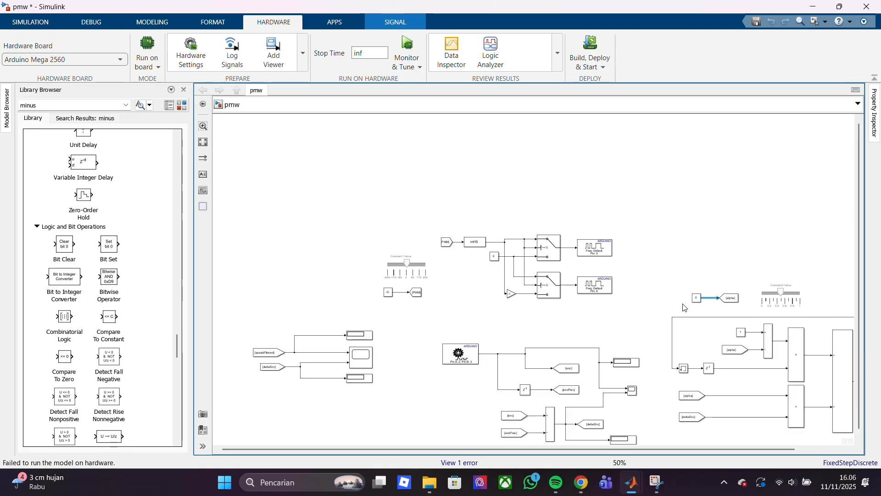
left_click(679, 307)
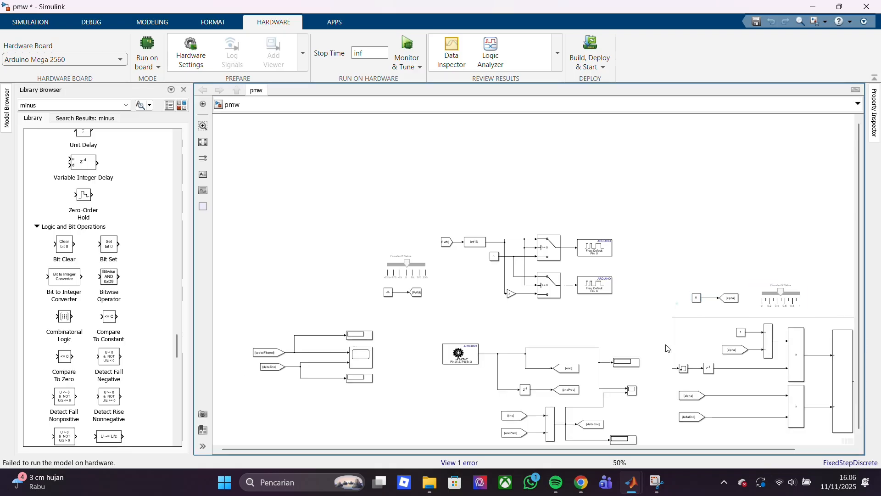
scroll(783, 330, "up", 5)
scroll(784, 330, "down", 10)
scroll(784, 329, "up", 8)
double_click(610, 267)
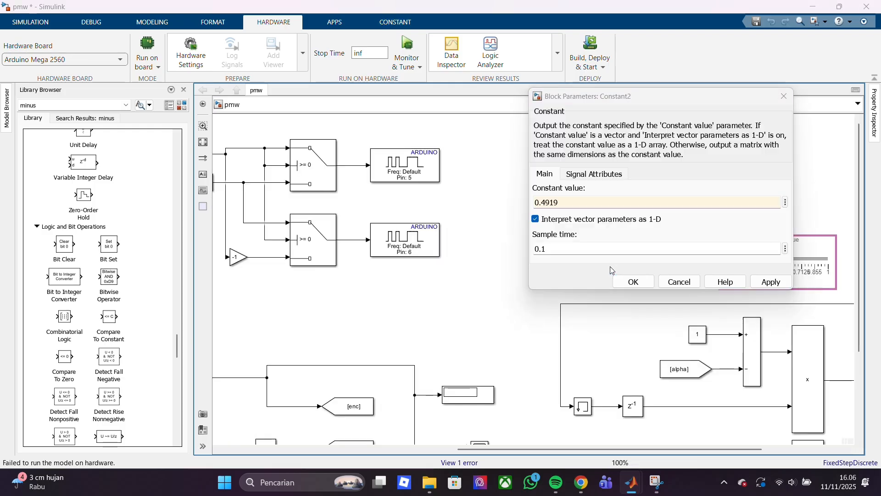
left_click(528, 303)
double_click(613, 265)
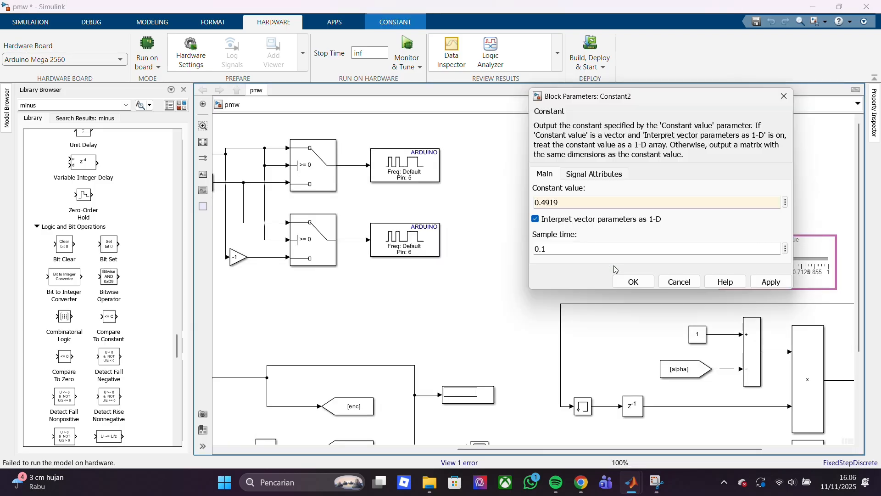
left_click(529, 317)
scroll(530, 315, "down", 6)
scroll(531, 315, "up", 3)
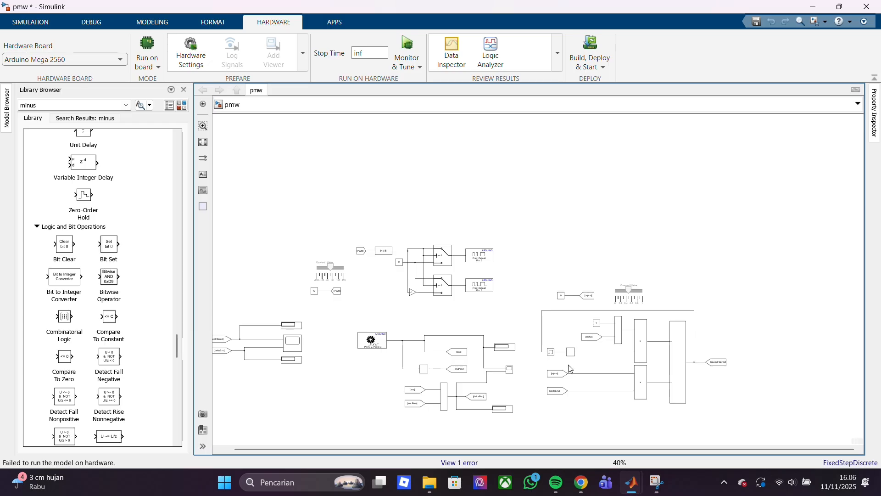
Review the listed model error and minimize the Diagnostic Viewer
left_click(449, 463)
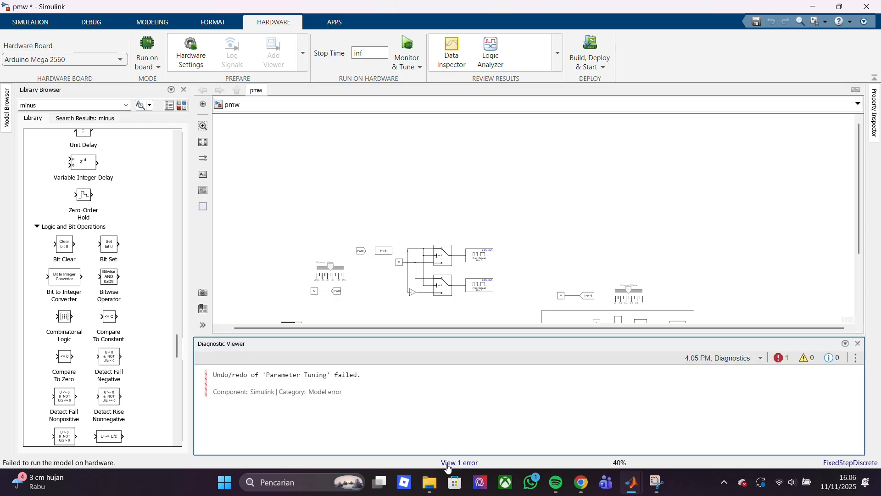
left_click(846, 344)
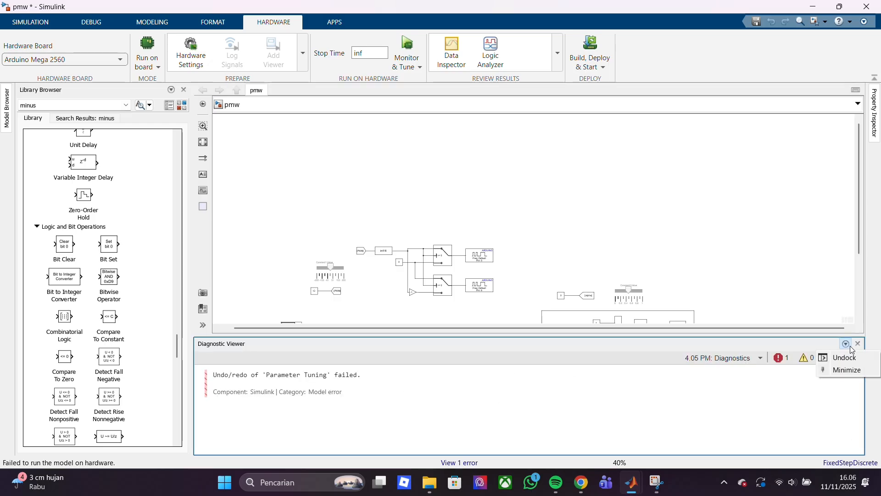
left_click(851, 370)
Check the parameter links and ranges of the alpha slider and the PWM slider
left_click(636, 306)
double_click(635, 305)
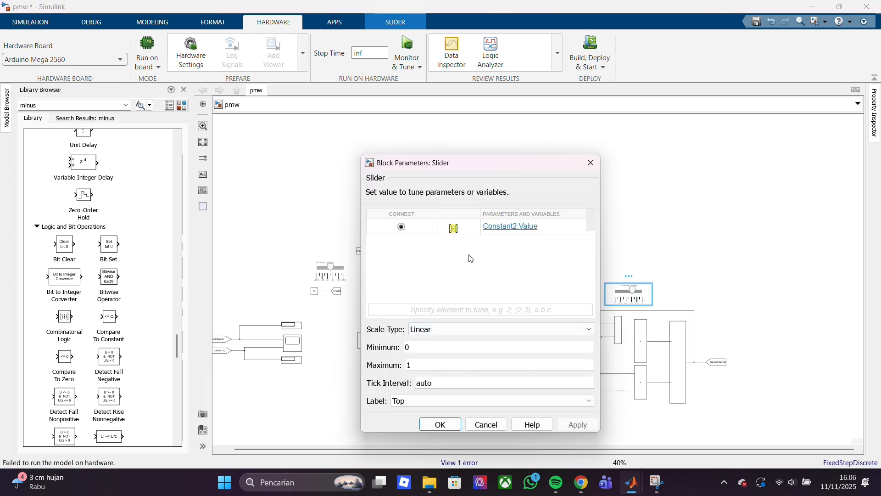
left_click(431, 422)
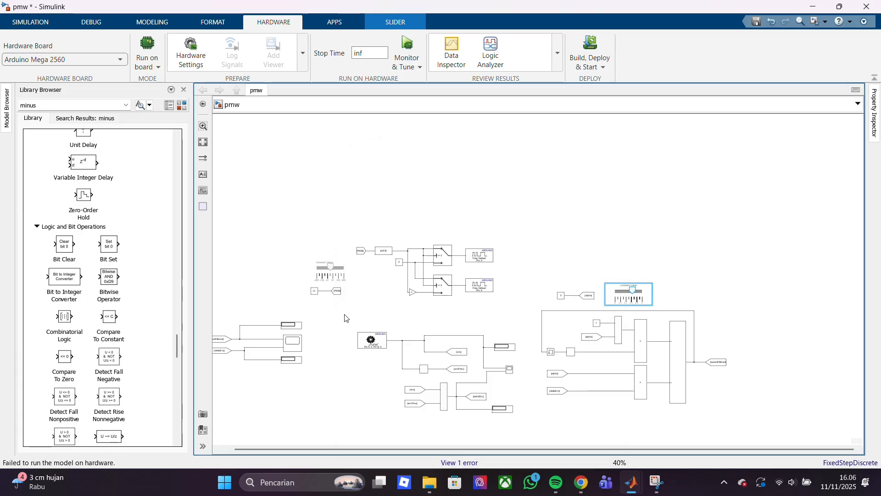
double_click(340, 275)
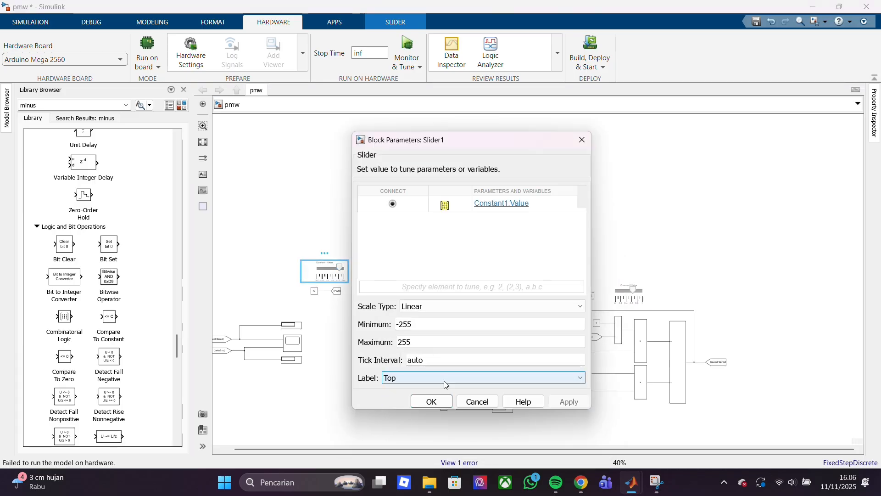
left_click(431, 401)
Check the settings of the PWM constant, its Goto block, the int16 conversion and the zero constant
double_click(314, 291)
key("Return")
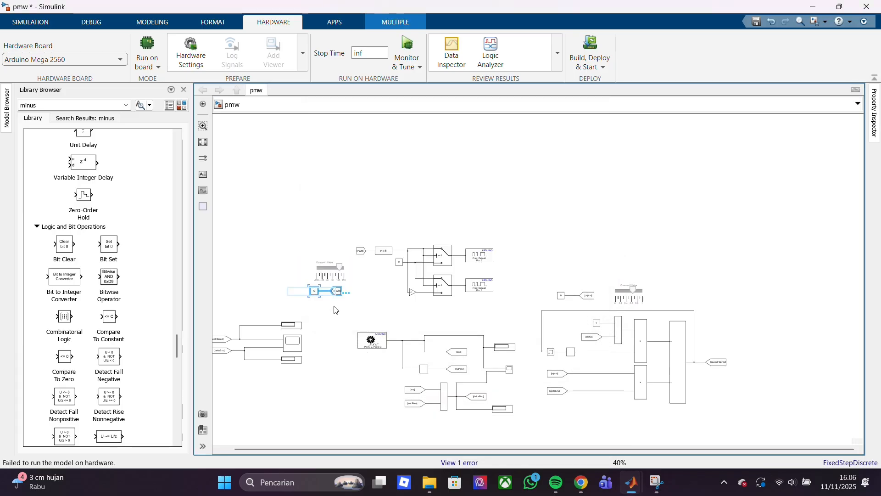
double_click(337, 291)
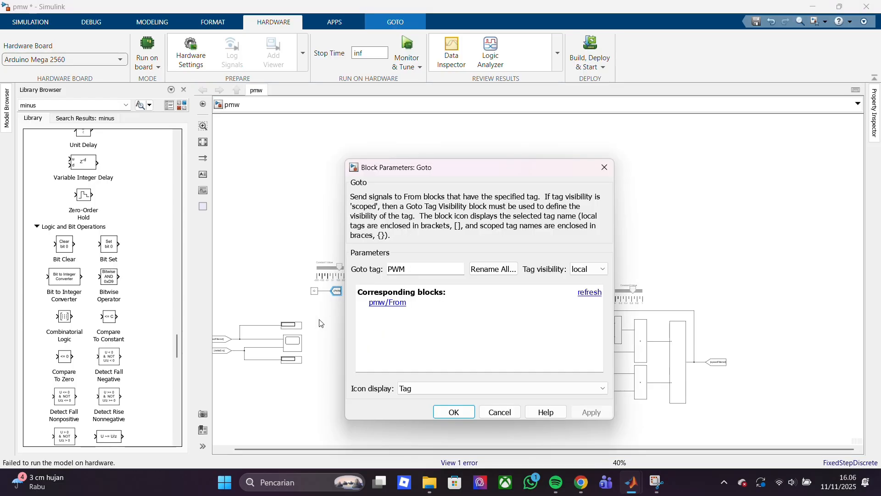
key("Return")
left_click(377, 255)
double_click(378, 255)
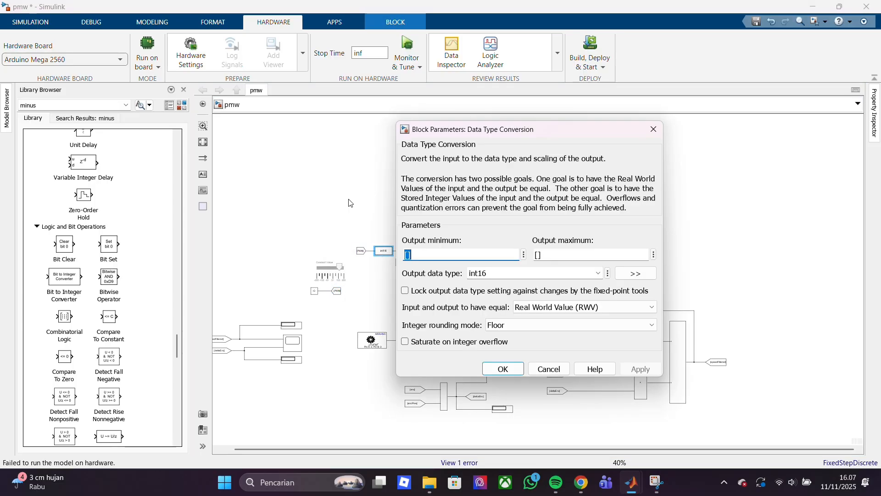
key("Return")
double_click(399, 263)
key("Return")
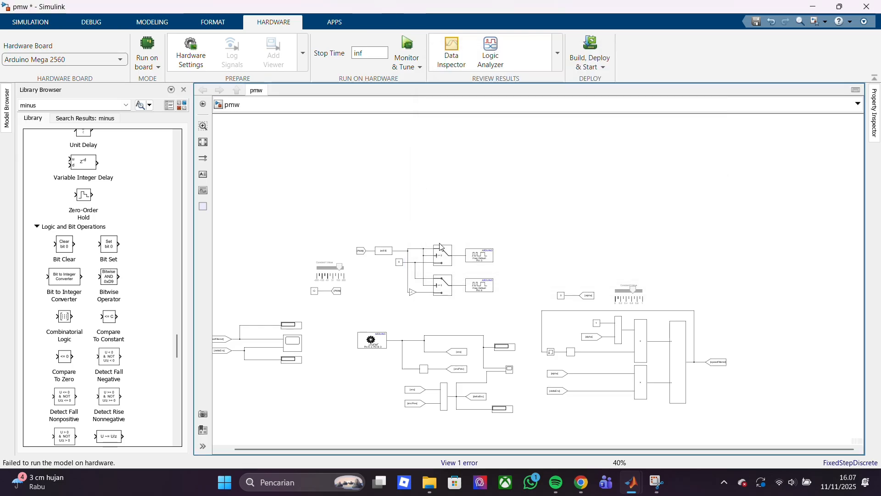
Check the parameters of both PWM switches and the -1 gain
double_click(440, 247)
key("Return")
left_click(431, 231)
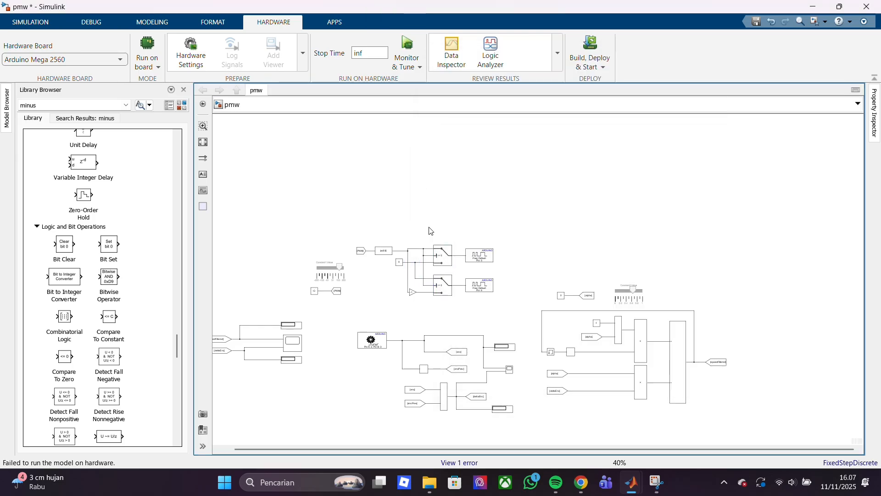
double_click(412, 293)
key("Return")
double_click(444, 286)
key("Return")
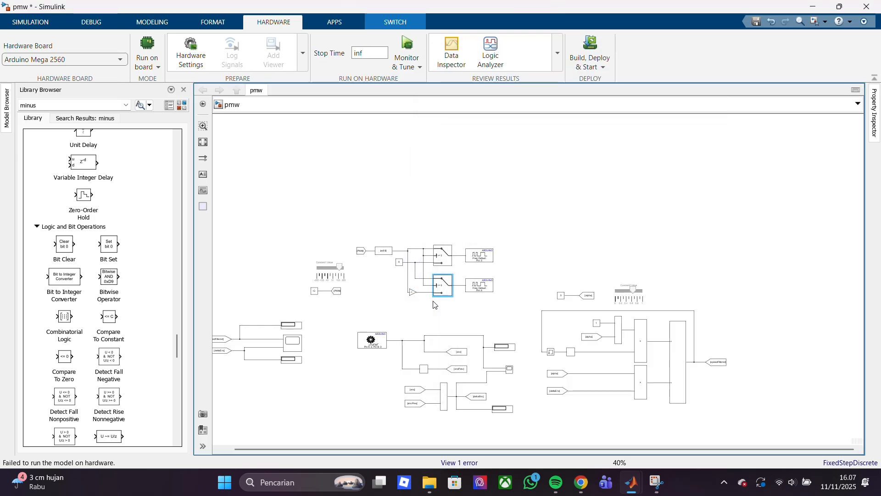
Check the pin and frequency settings of both Arduino PWM outputs, and the alpha constant's parameters
double_click(479, 255)
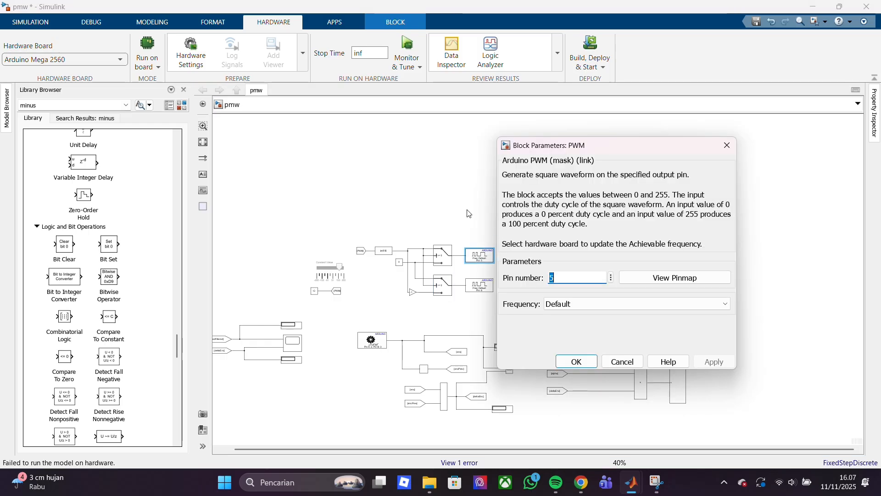
key("Return")
double_click(479, 286)
key("Return")
left_click(456, 323)
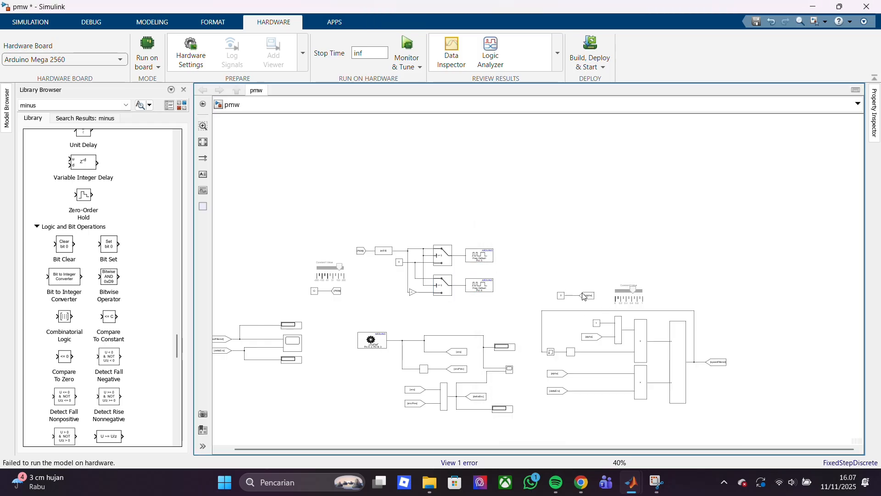
double_click(561, 296)
key("Return")
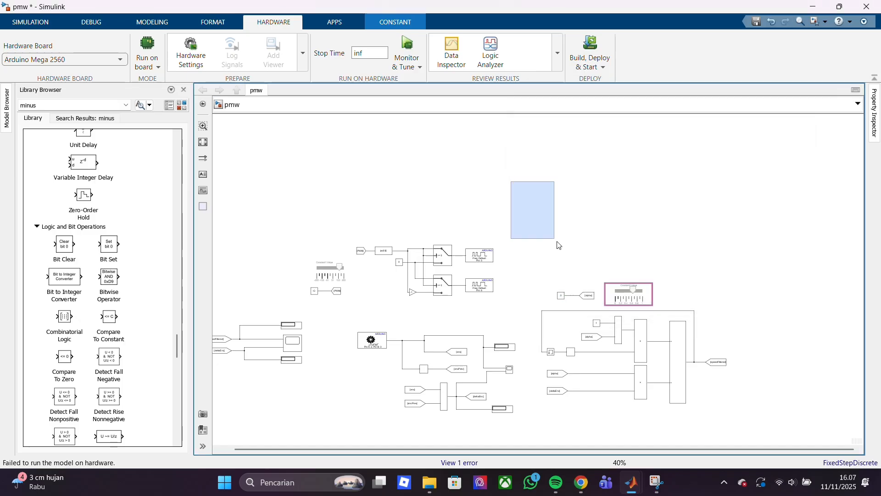
Check the parameters of the alpha Goto block and the alpha slider
double_click(589, 296)
key("Return")
left_click_drag(593, 218, 639, 239)
double_click(628, 291)
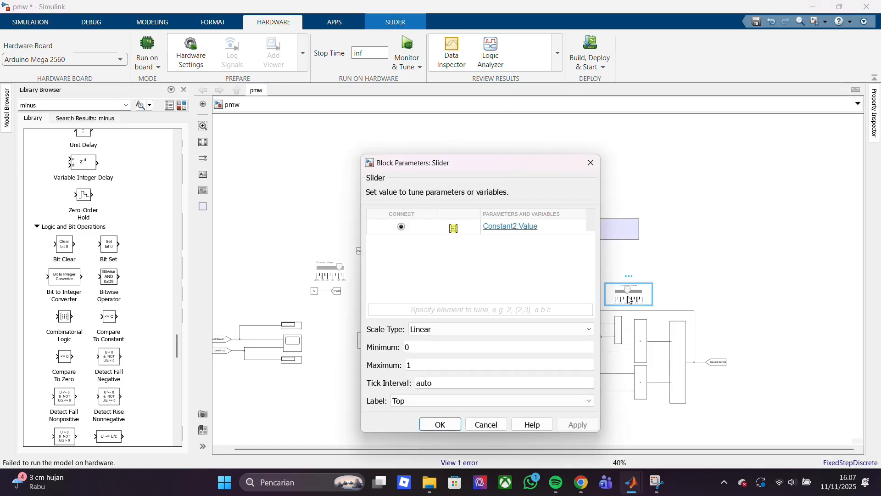
key("Return")
scroll(573, 332, "up", 3)
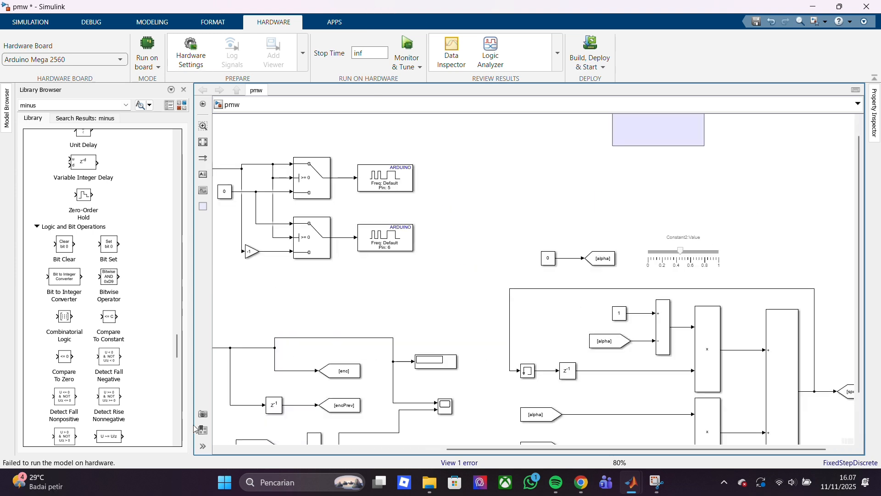
Open Windows Device Manager, inspect the Ports (COM & LPT) category, and return to the Simulink model
right_click(225, 481)
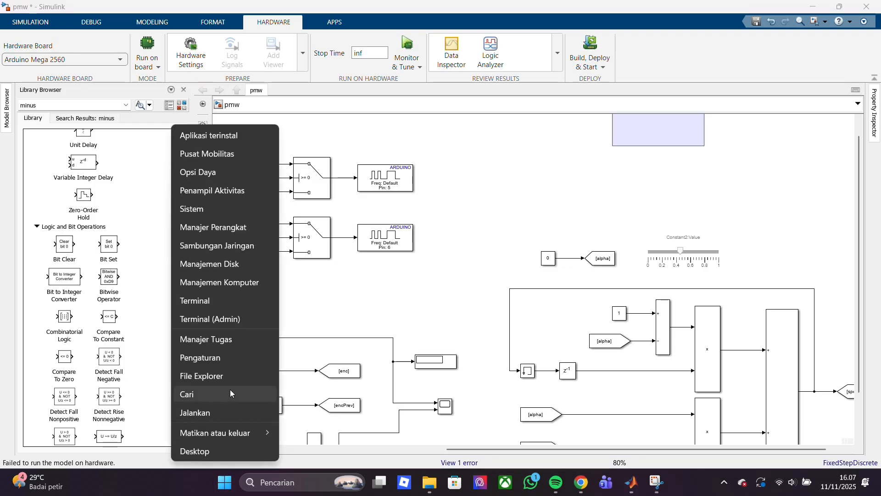
left_click(257, 230)
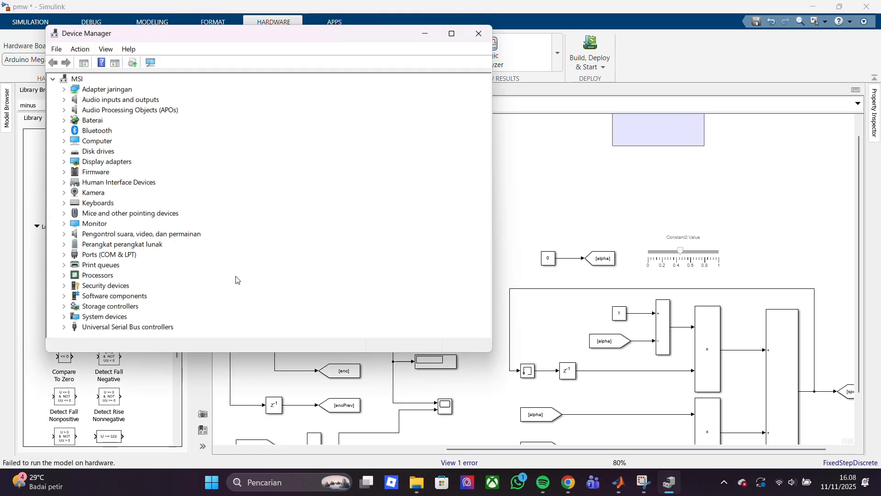
double_click(112, 255)
left_click(532, 159)
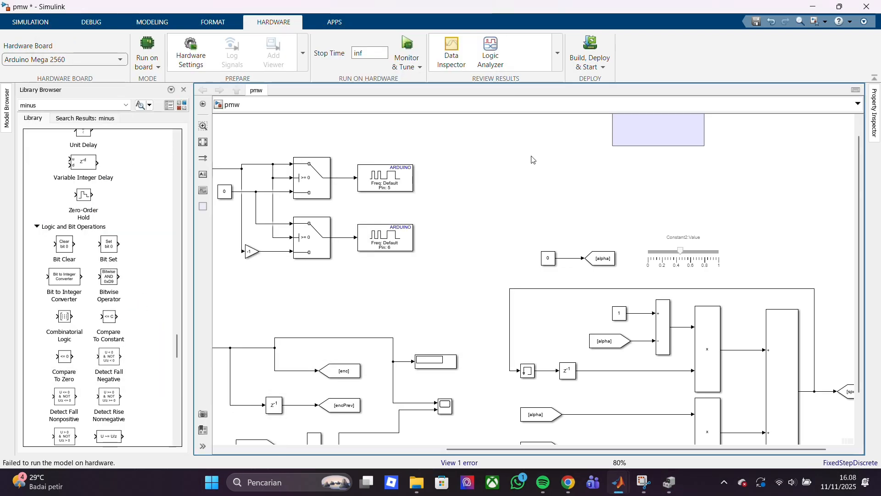
Check the tag settings of the alpha From block feeding the lower product, and the display on the deltaEnc signal
scroll(523, 342, "up", 2)
left_click(565, 435)
double_click(566, 435)
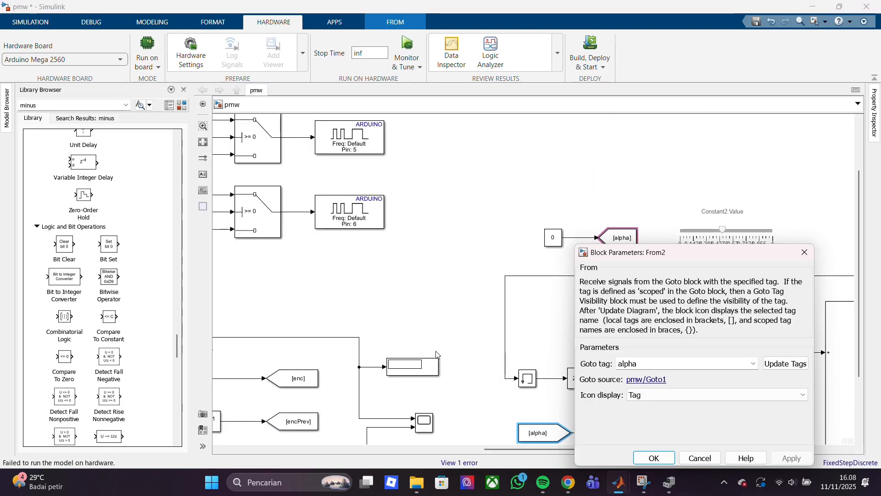
left_click(649, 456)
scroll(577, 396, "down", 4)
double_click(408, 429)
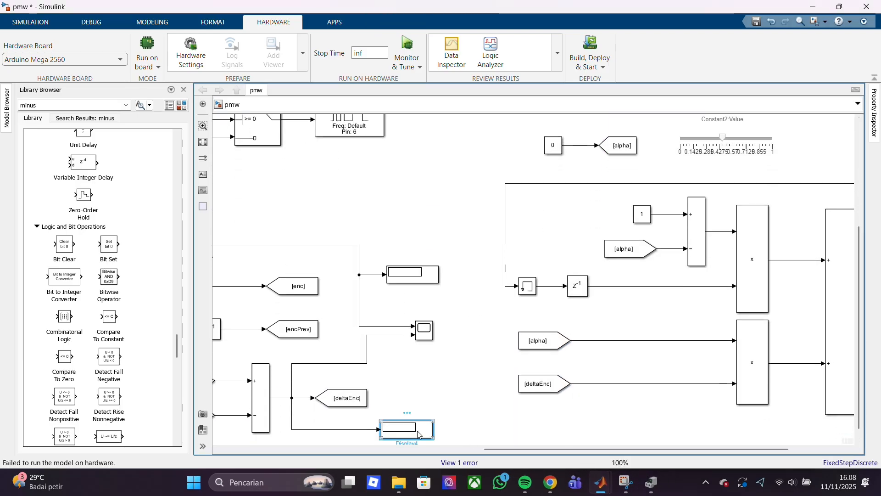
left_click(427, 409)
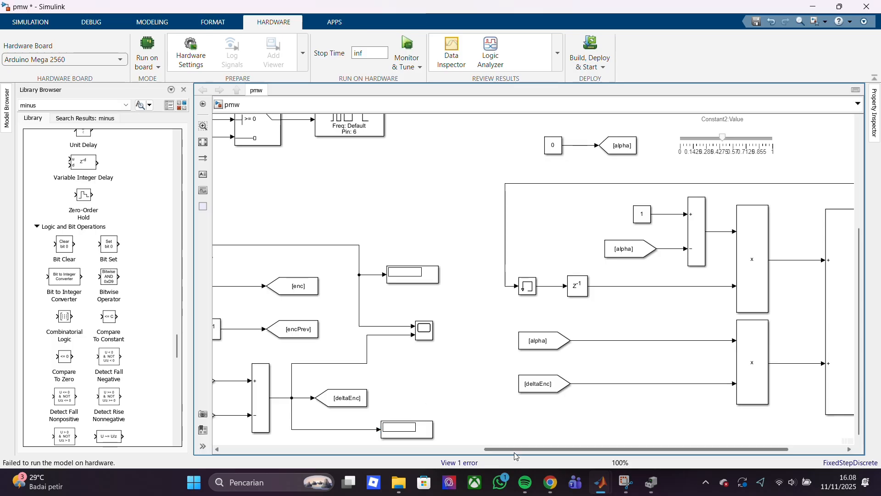
Try to run the model on the Arduino Mega with Monitor & Tune
left_click_drag(514, 450, 407, 27)
double_click(255, 258)
left_click(409, 356)
left_click(407, 45)
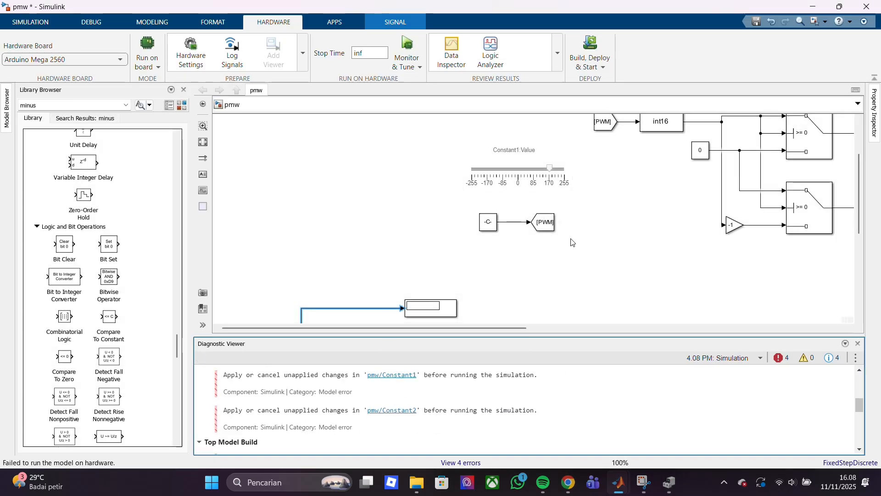
Set the PWM constant's sample time to inf and apply its parameters
double_click(488, 222)
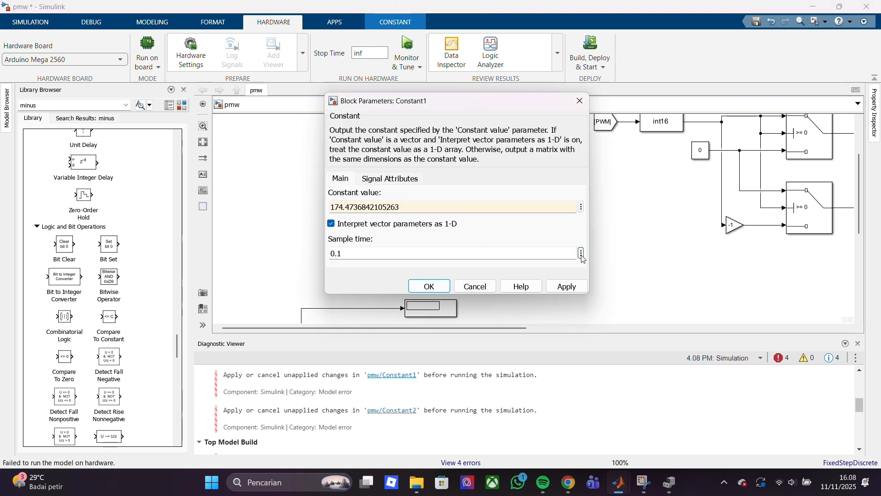
key("BackSpace")
type("inf")
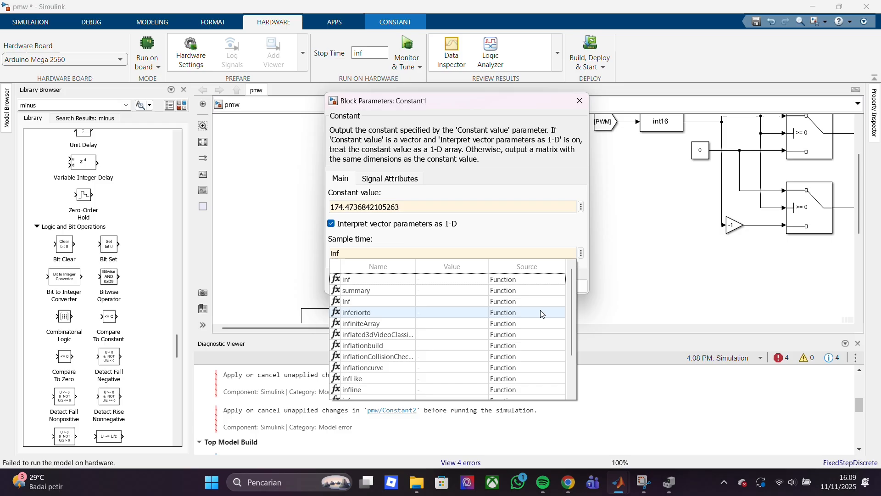
left_click(501, 280)
left_click(442, 285)
Set the alpha constant's sample time to inf and apply its parameters
left_click_drag(493, 324, 748, 319)
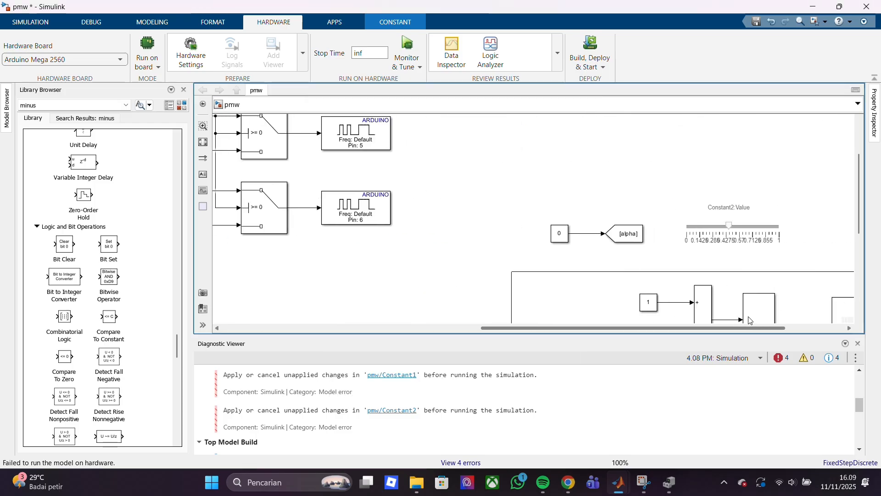
double_click(559, 233)
double_click(553, 250)
key("BackSpace")
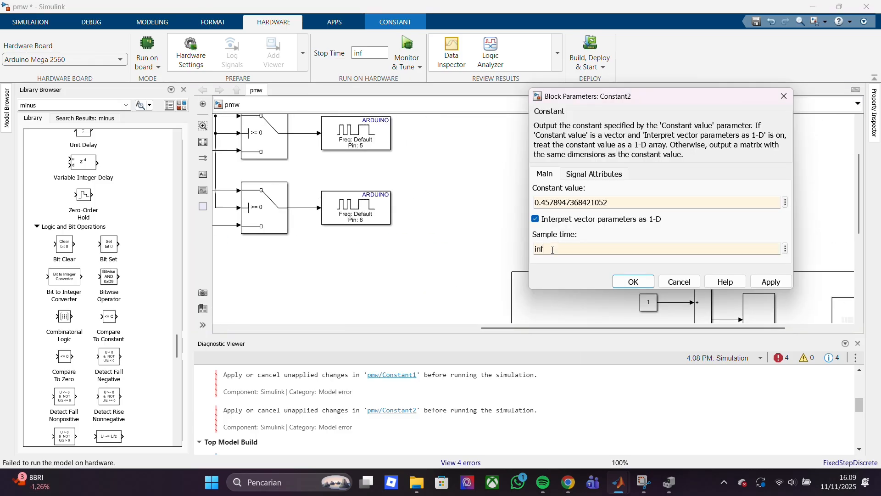
type("inf")
key("Return")
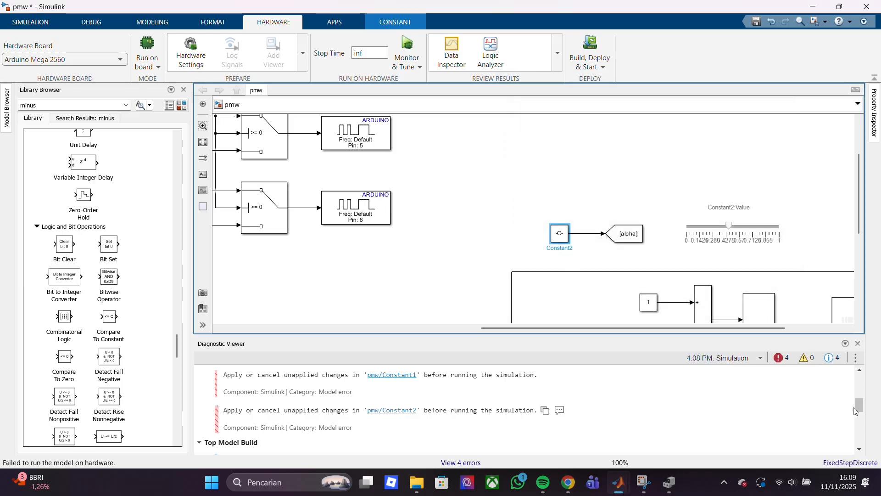
Review and close the diagnostics, and run the model on the hardware with Monitor & Tune
scroll(854, 403, "up", 10)
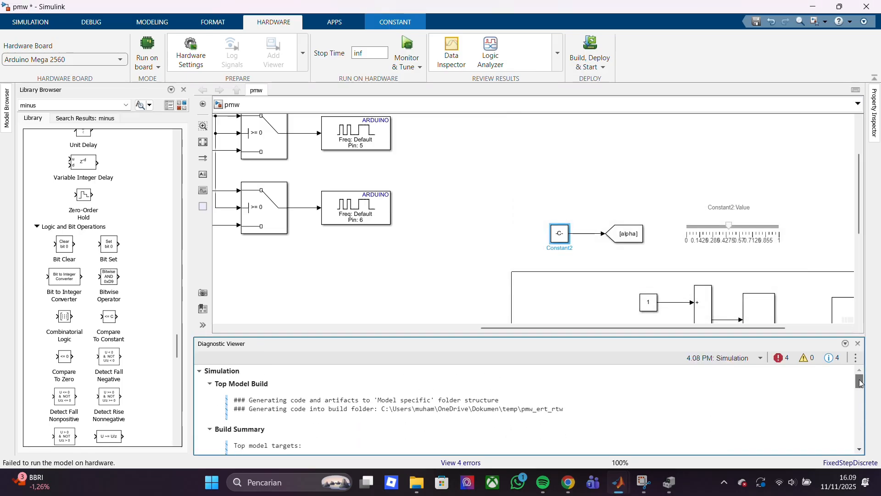
left_click_drag(860, 383, 862, 415)
left_click(858, 343)
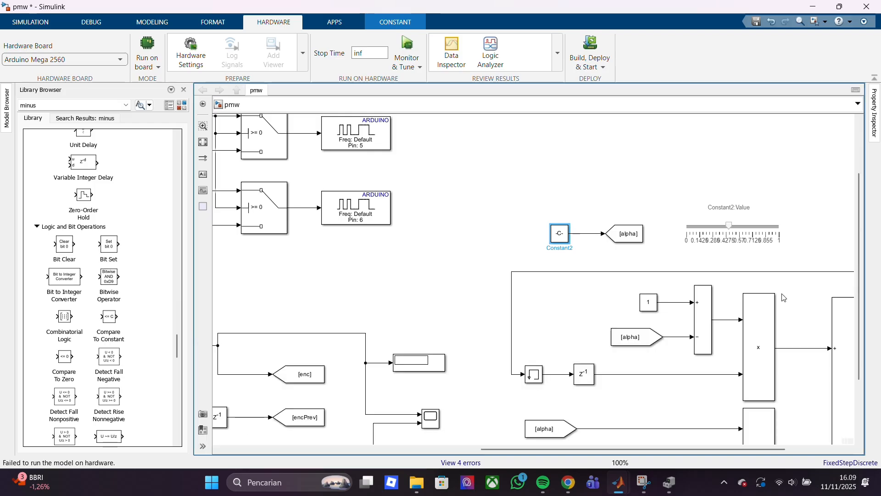
left_click(408, 52)
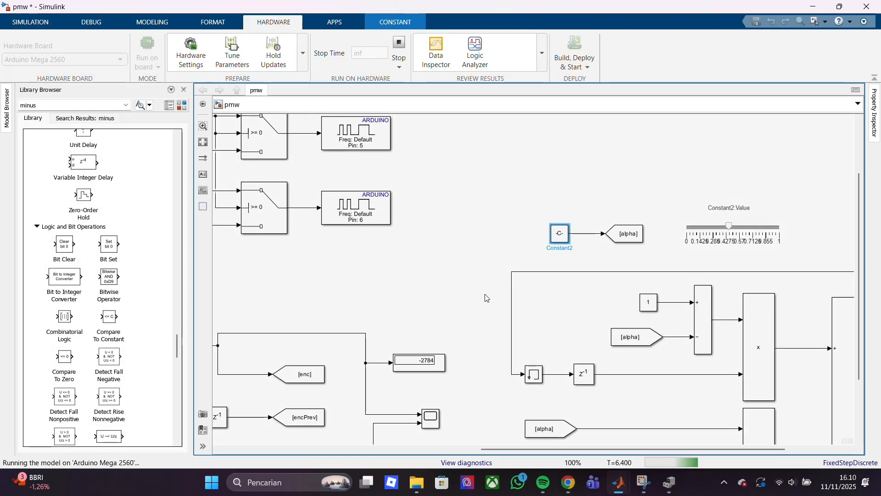
Check the alpha slider's parameters and lower alpha to about 0.1 during the hardware run
double_click(724, 233)
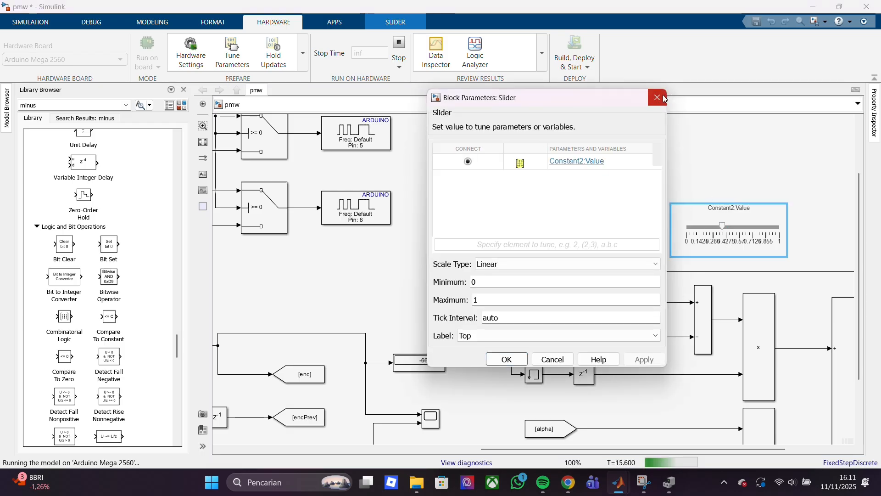
left_click(658, 98)
left_click(697, 227)
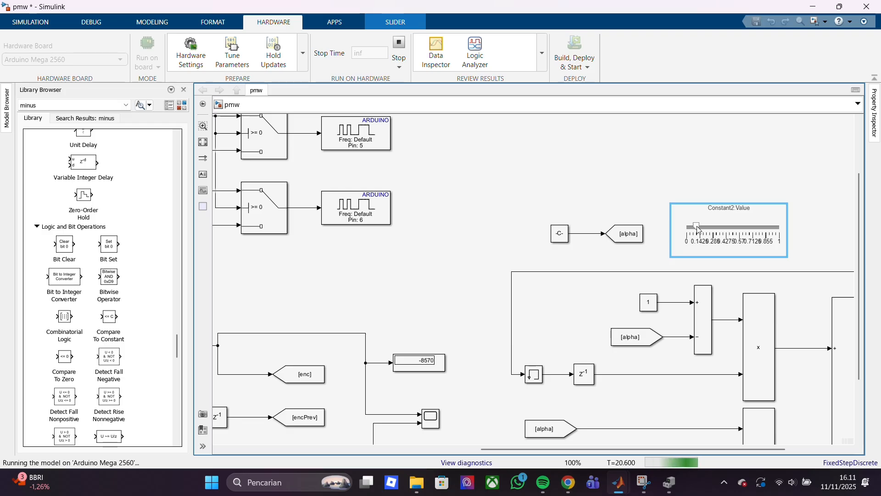
Examine the filter's product and sum blocks and compare the live speedFiltered and deltaEnc displays
left_click(748, 344)
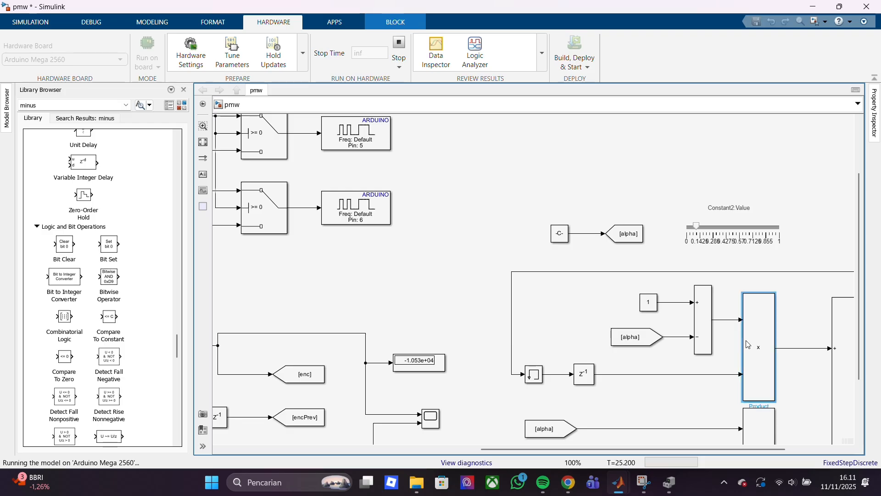
scroll(749, 345, "down", 3)
left_click(752, 395)
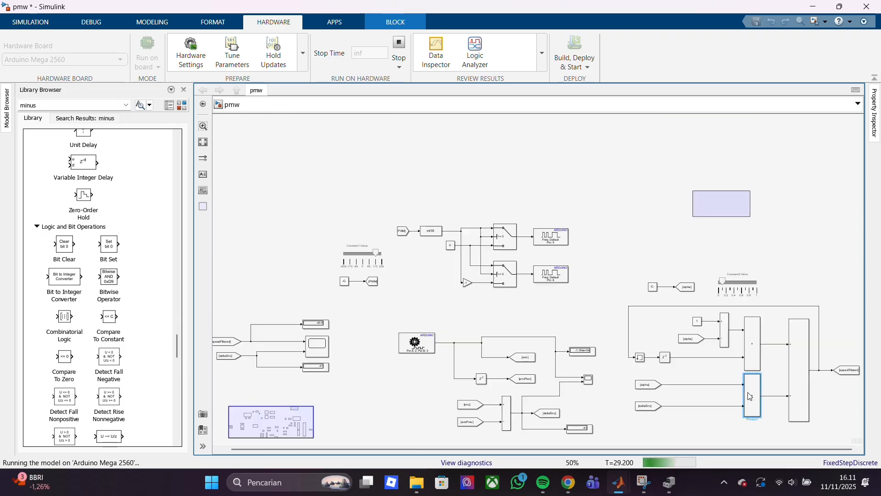
left_click(806, 379)
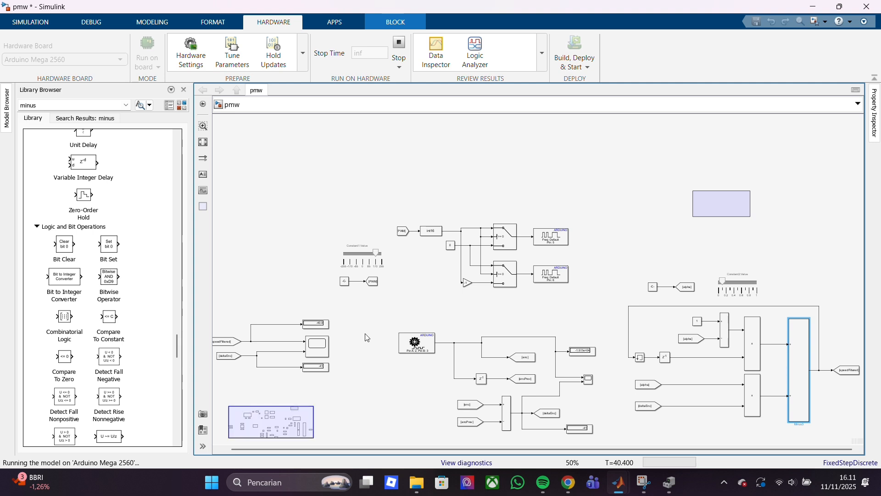
left_click(227, 341)
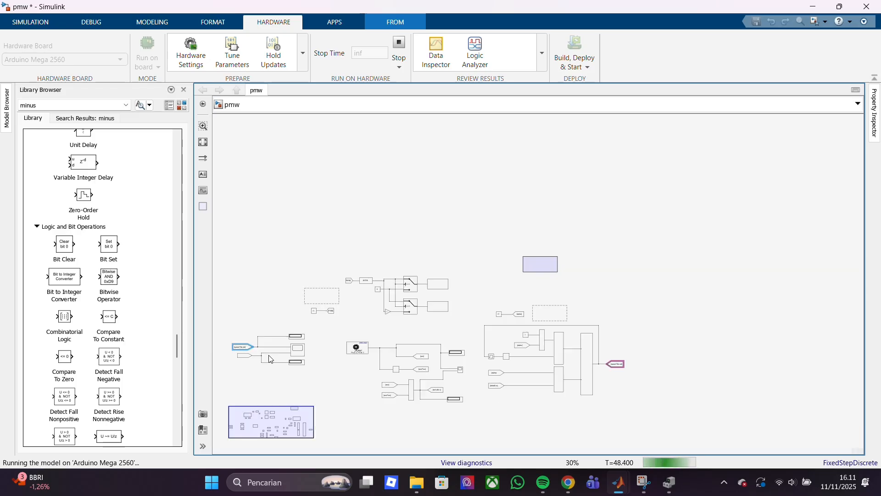
scroll(269, 356, "up", 8)
scroll(269, 356, "down", 7)
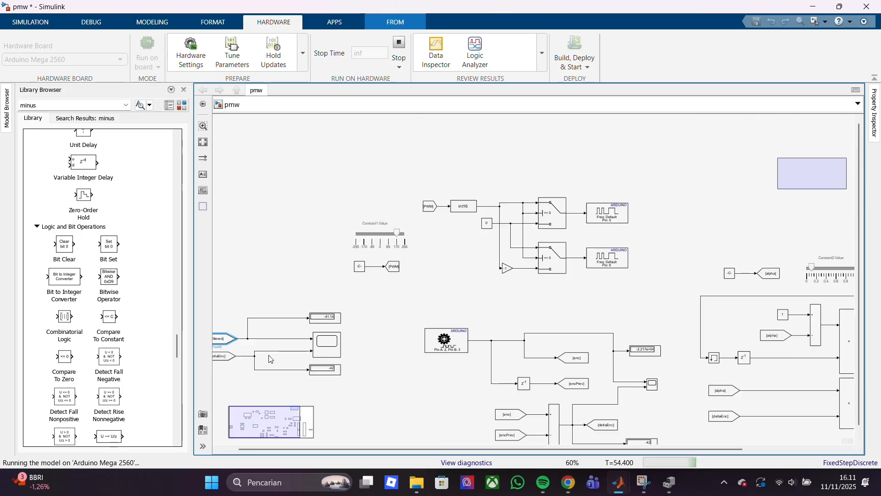
scroll(268, 355, "down", 1)
scroll(268, 355, "up", 5)
scroll(418, 324, "down", 8)
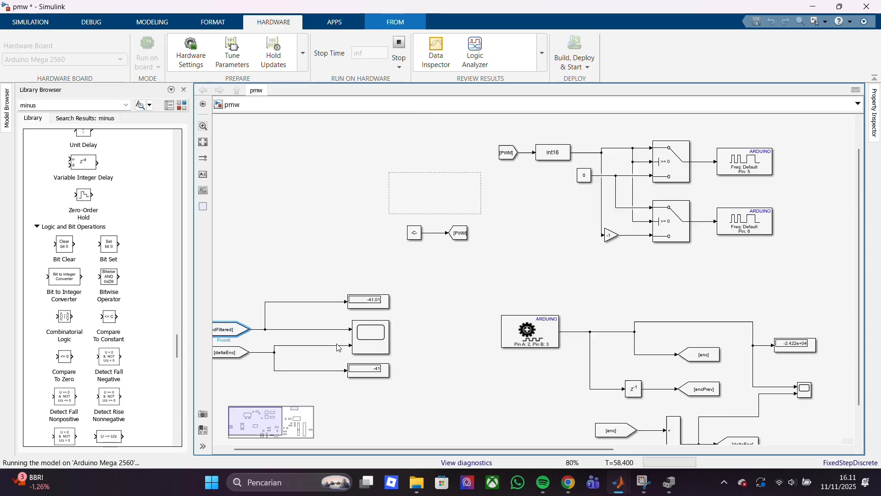
scroll(339, 347, "down", 1)
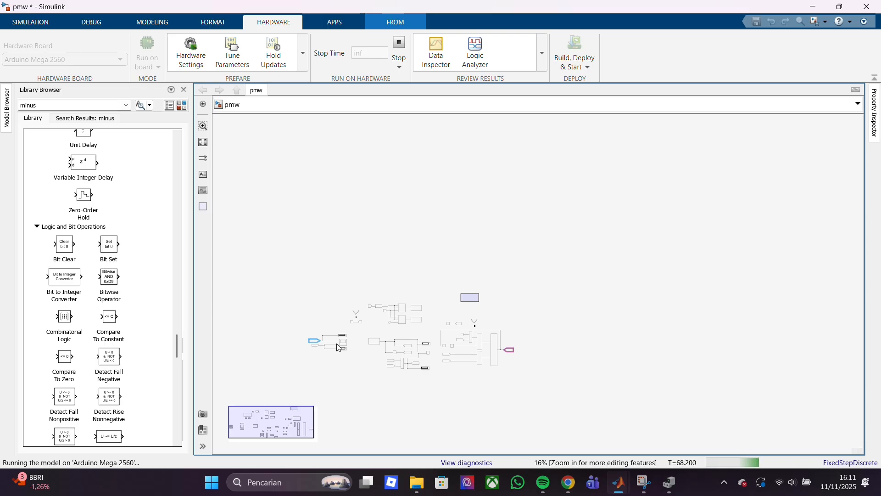
scroll(338, 347, "up", 6)
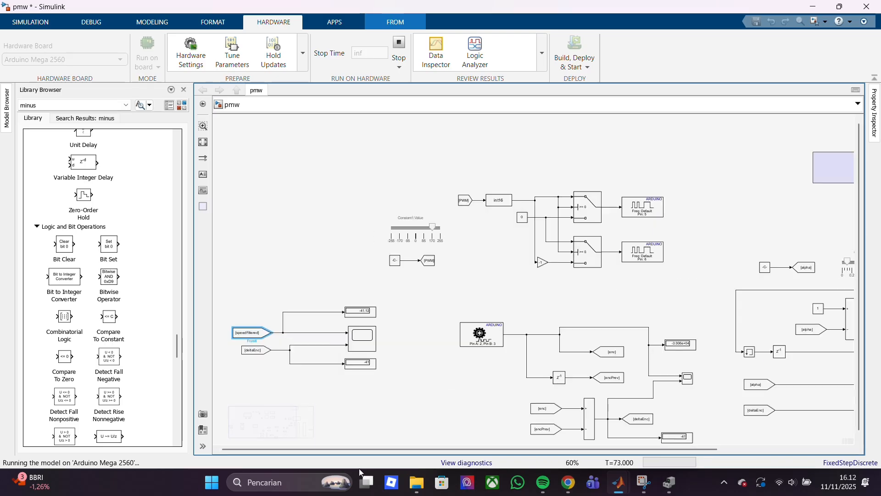
left_click(258, 351)
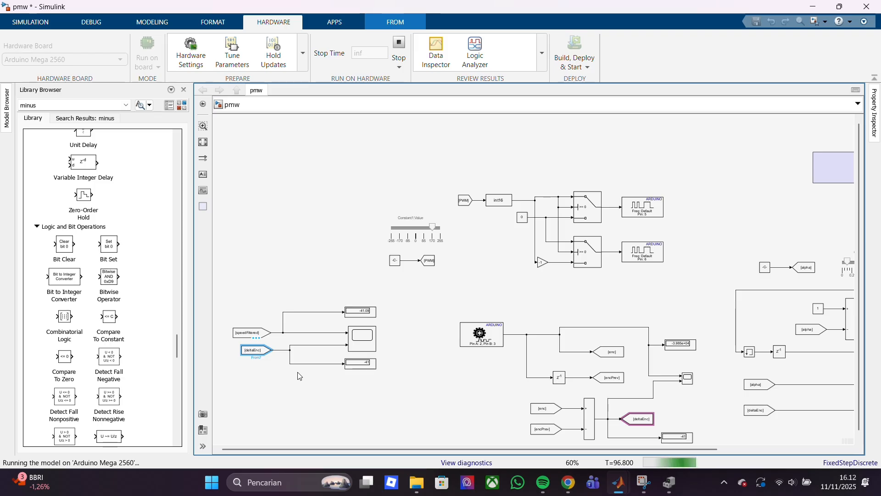
Stop the hardware run and set the PWM constant's sample time to 0.1
left_click(397, 49)
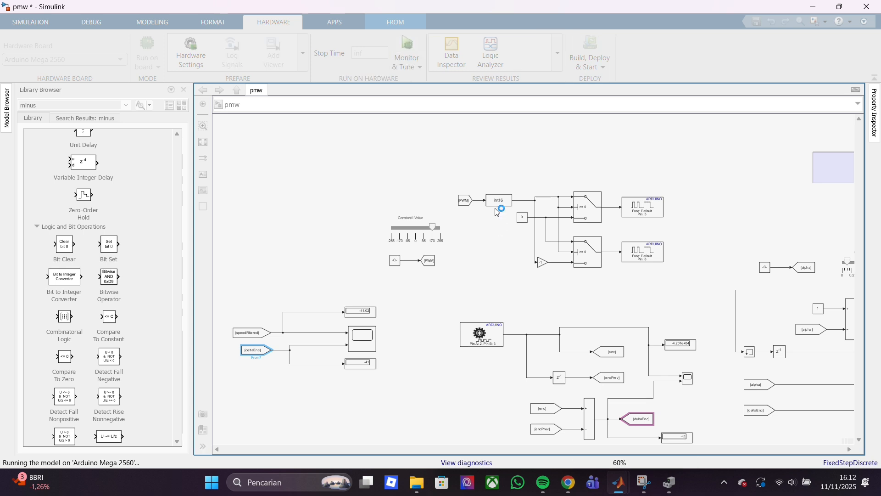
double_click(396, 260)
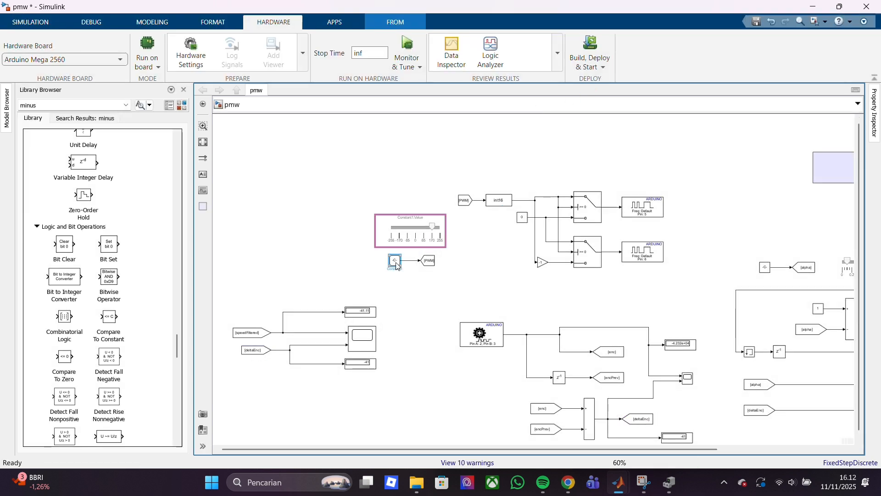
double_click(426, 318)
type("0.1")
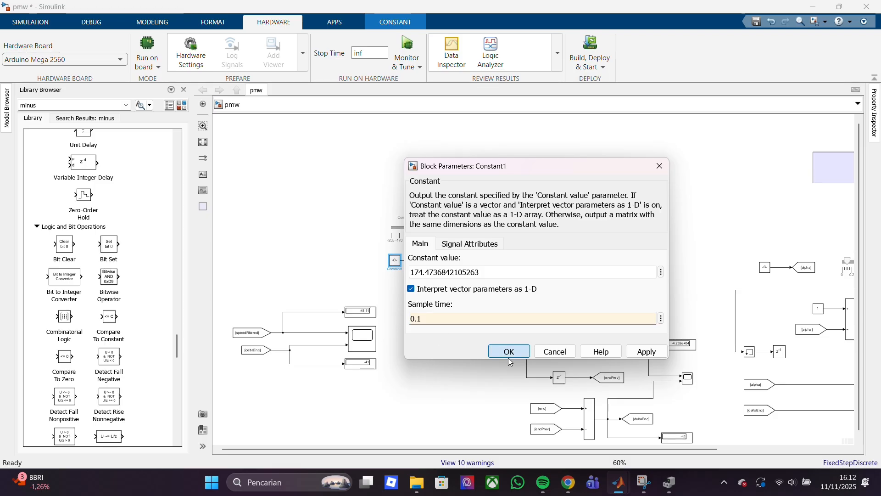
left_click(509, 352)
Check the parameters of the PWM slider, the PWM From block and the int16 data type conversion
double_click(424, 239)
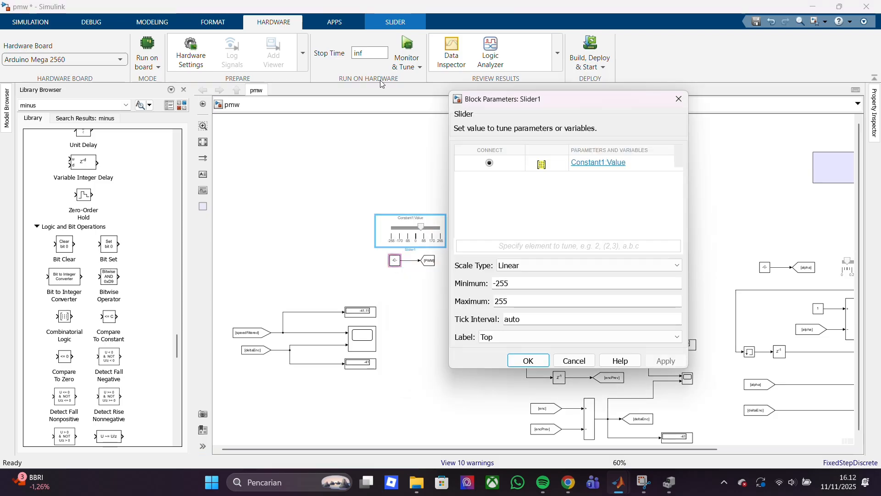
left_click(519, 356)
double_click(465, 201)
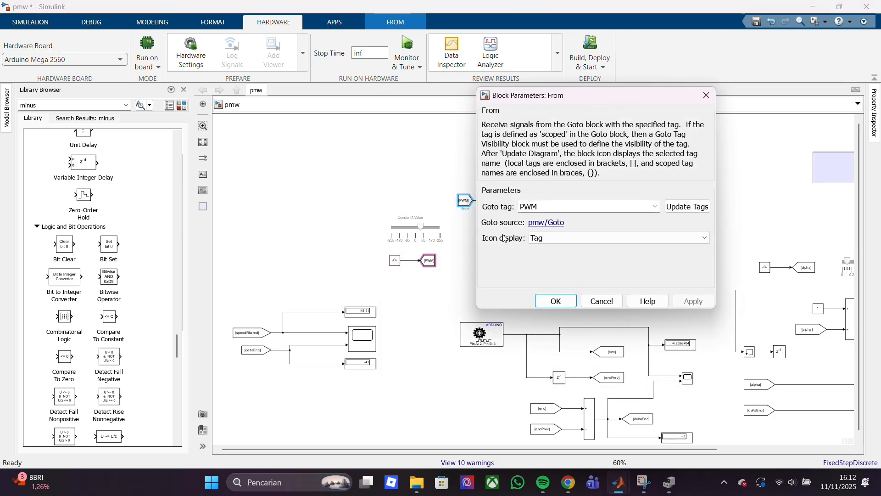
left_click(555, 301)
double_click(503, 206)
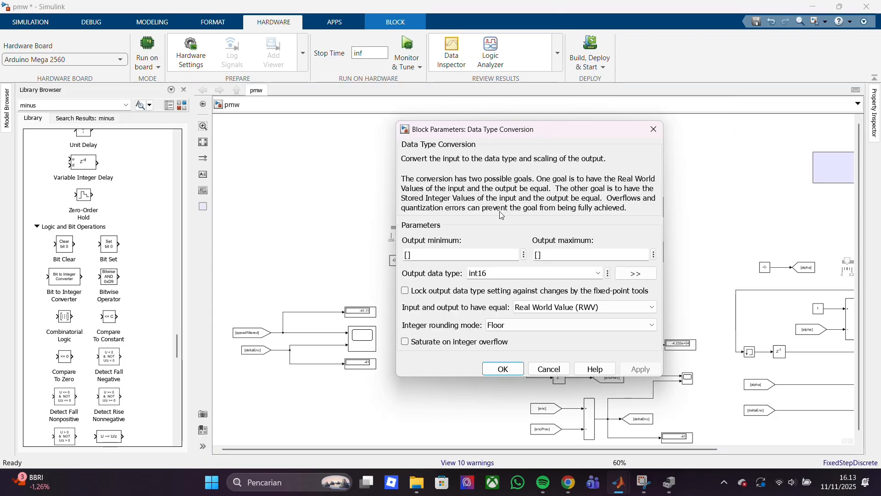
left_click(655, 129)
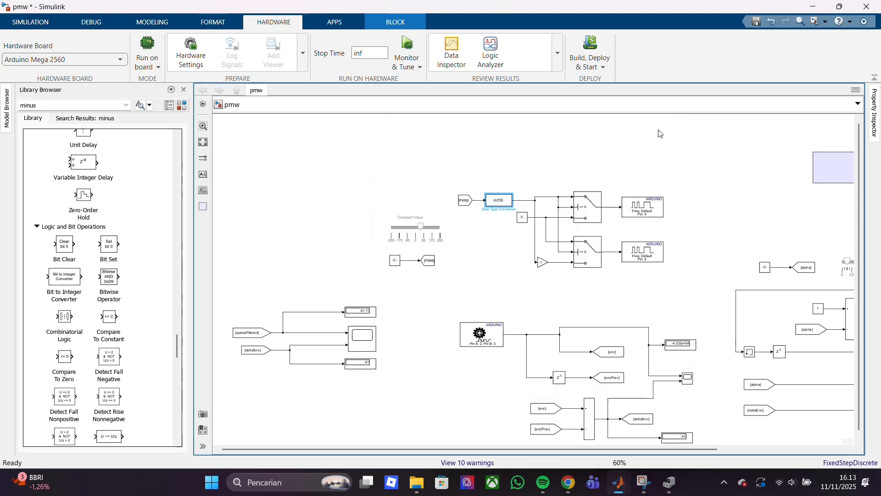
Check the zero constant's parameters and the main and signal attributes of the upper Switch block
double_click(526, 222)
left_click(528, 253)
double_click(585, 210)
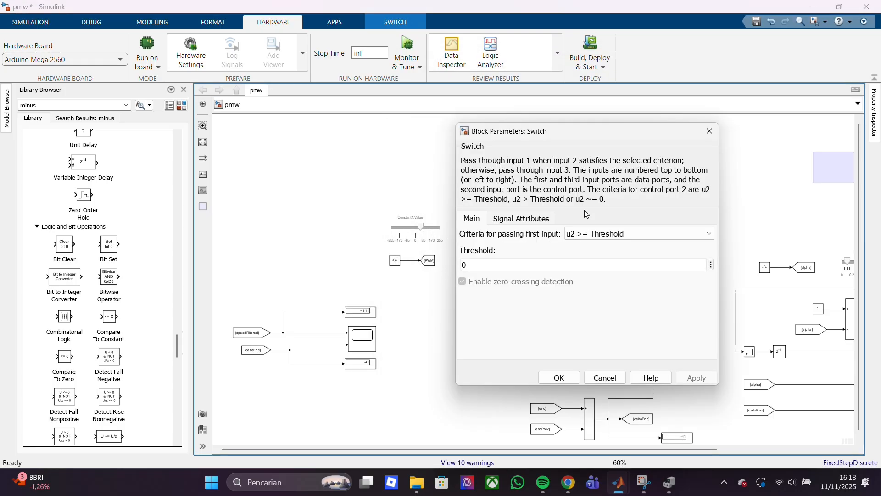
left_click(527, 219)
left_click(473, 219)
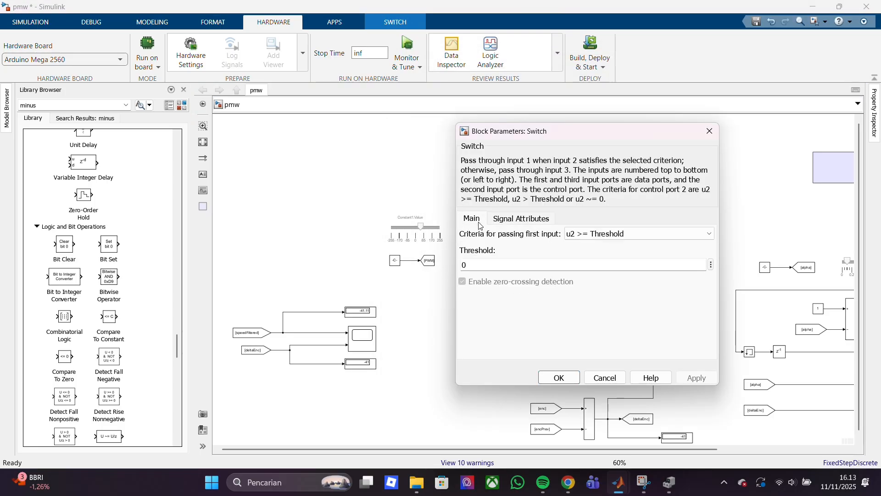
left_click(503, 223)
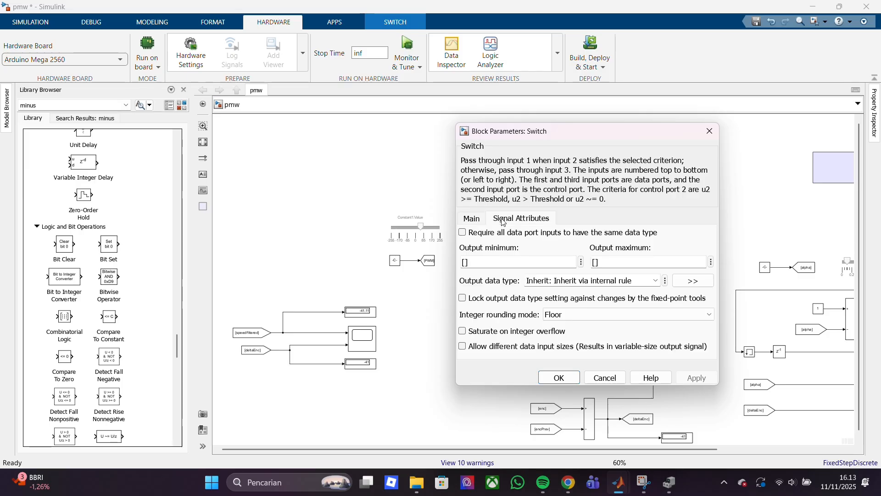
double_click(564, 374)
Check the signal attributes of the lower Switch block and the int16 data type conversion
left_click_drag(530, 275, 592, 250)
left_click_drag(583, 296, 594, 227)
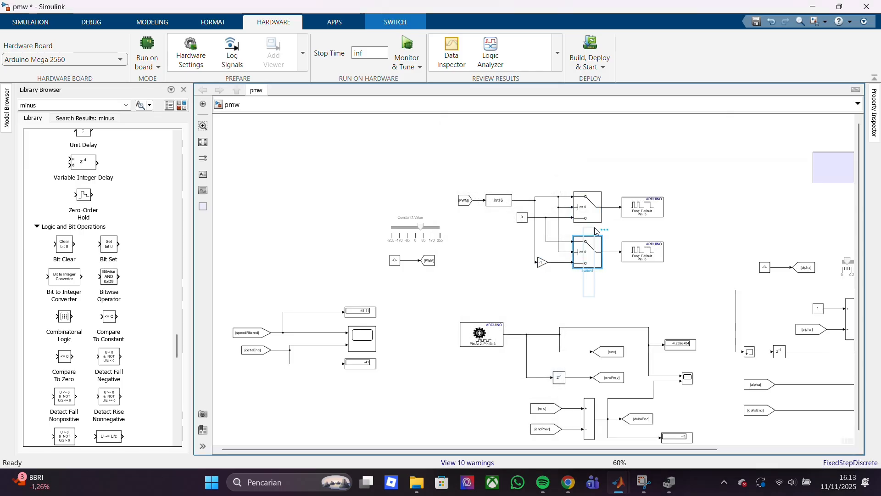
double_click(587, 255)
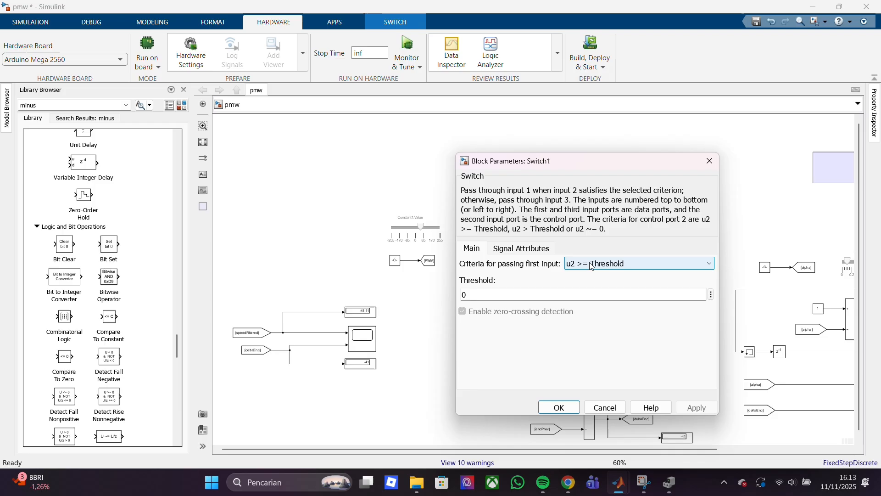
left_click(513, 251)
left_click_drag(448, 316, 467, 238)
double_click(497, 205)
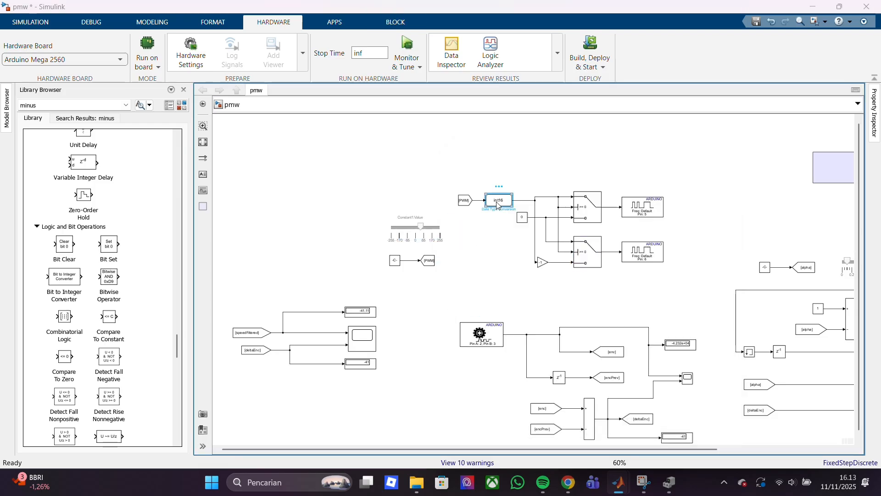
left_click(473, 171)
Check the pin and frequency parameters of the pin 5 and pin 6 Arduino PWM blocks
double_click(630, 209)
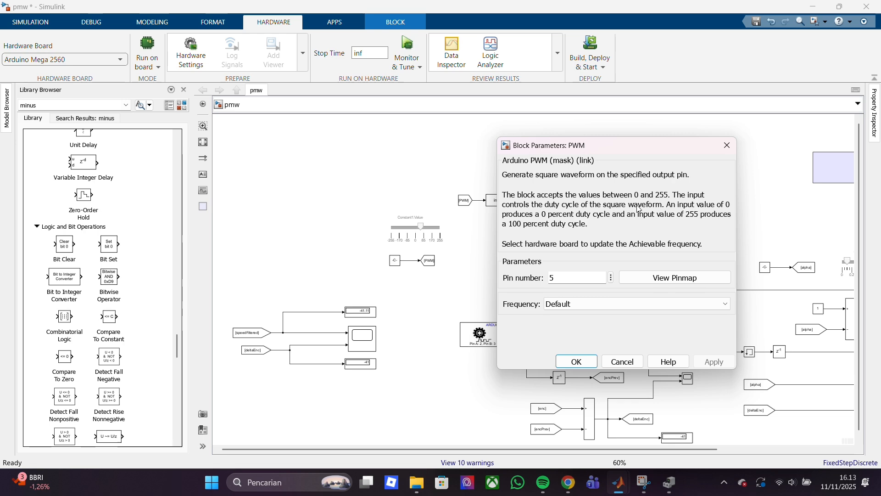
left_click(727, 146)
double_click(660, 251)
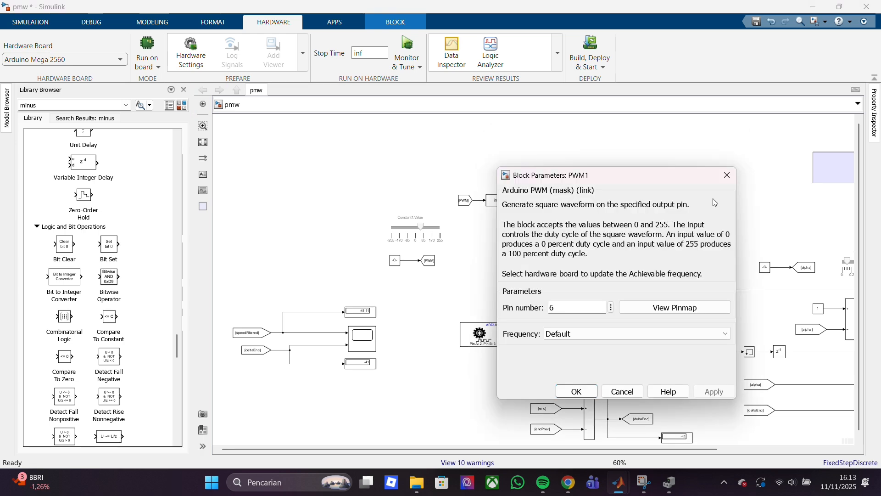
left_click(727, 175)
Set the Arduino encoder block's sample time to 0.1
double_click(500, 333)
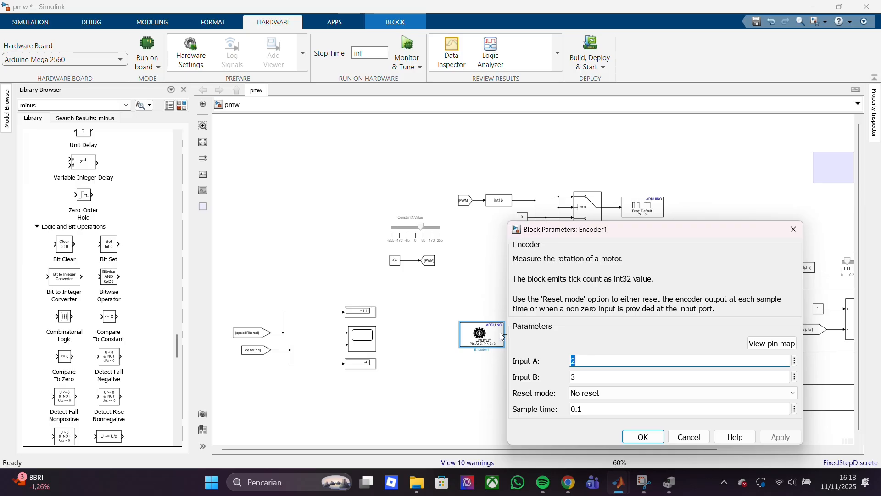
triple_click(606, 410)
key("BackSpace")
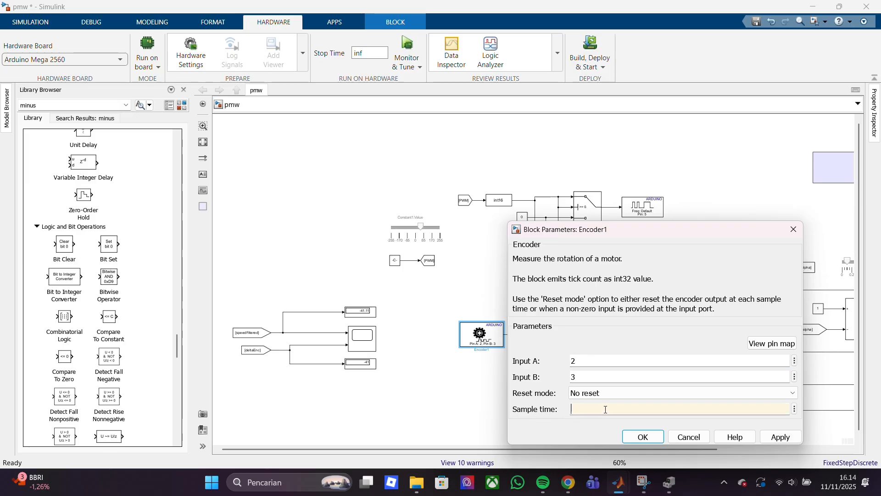
type("0.1")
key("Return")
left_click(505, 387)
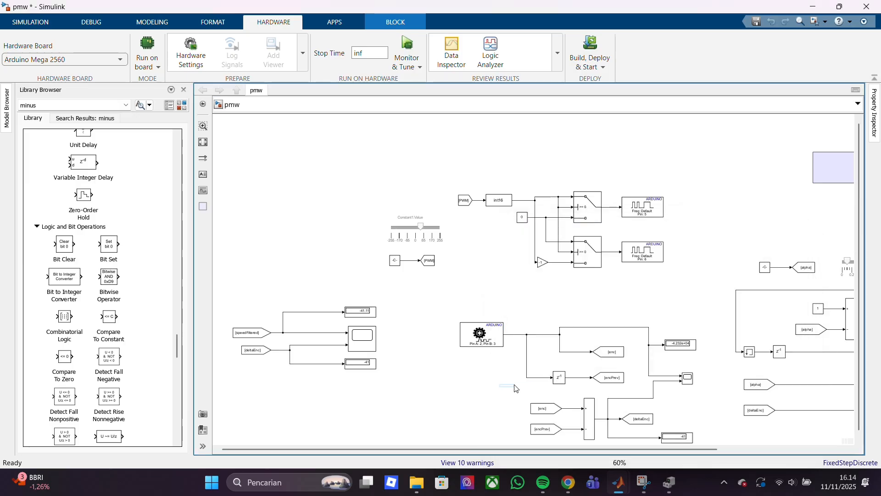
Set the sample time of the delay block feeding encPrev to 0.1
double_click(560, 377)
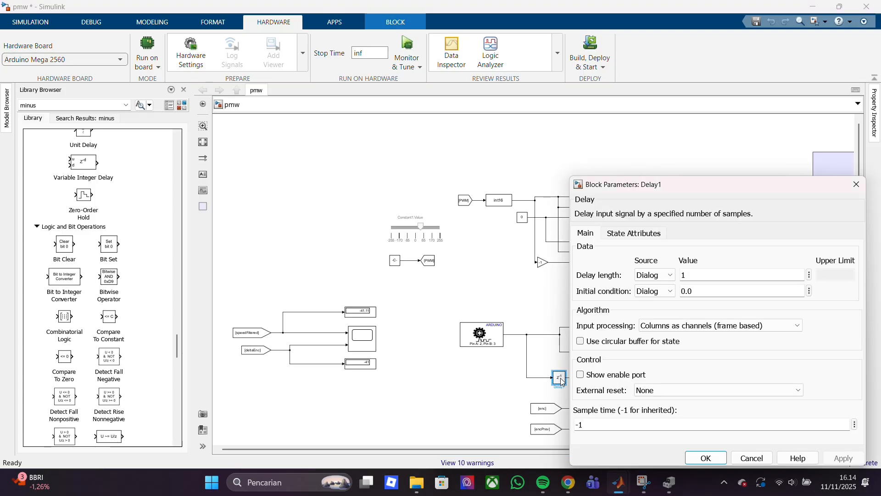
type("0.1")
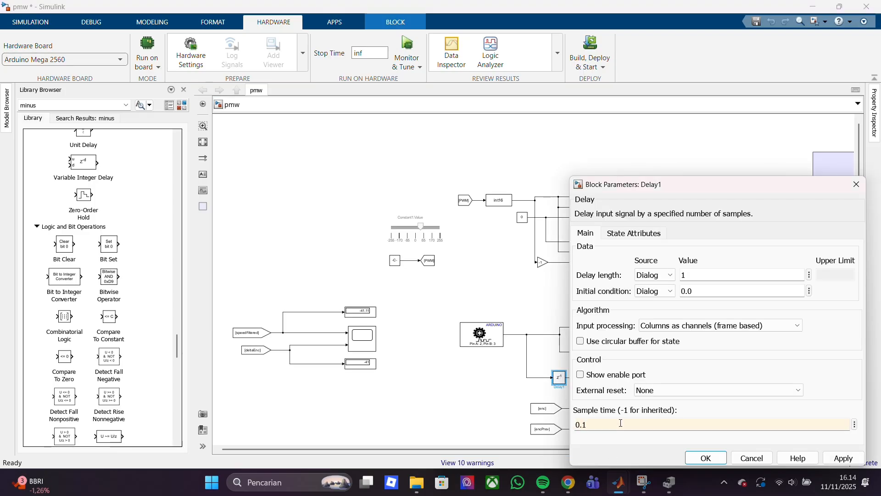
key("Return")
Check the parameters of the enc and encPrev Goto blocks and the encoder count display
left_click(613, 354)
double_click(613, 353)
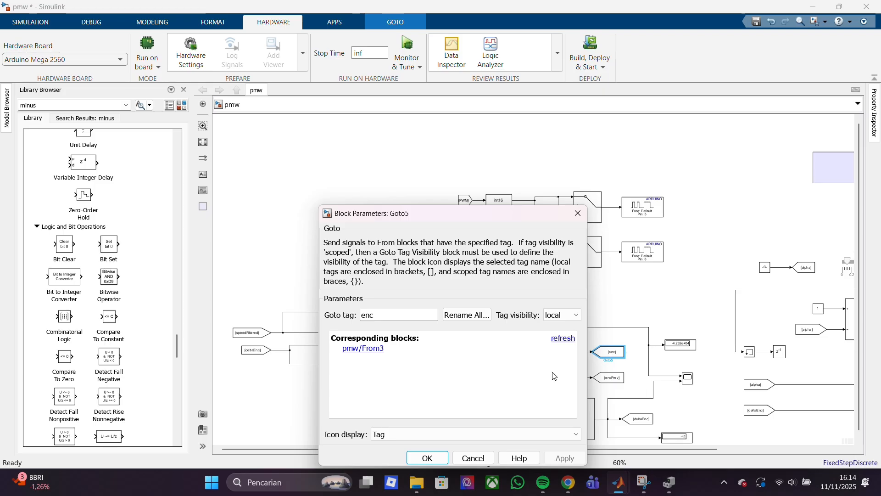
left_click(578, 213)
double_click(610, 378)
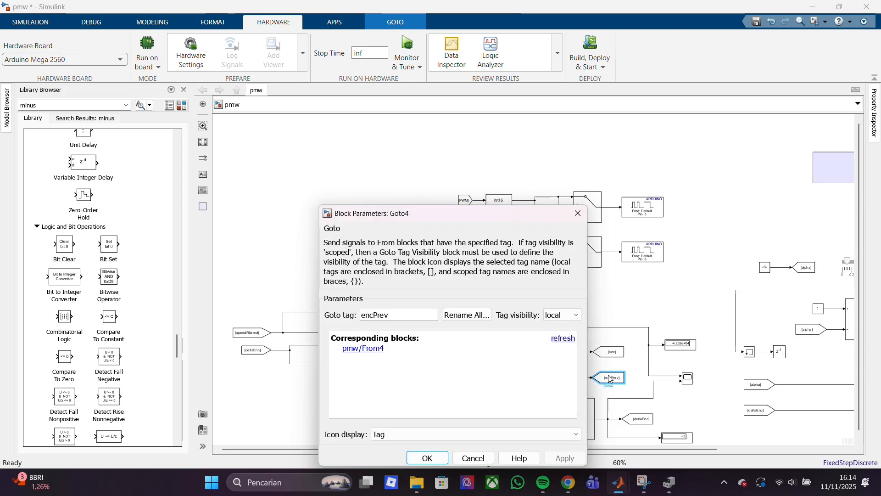
left_click(577, 214)
double_click(681, 346)
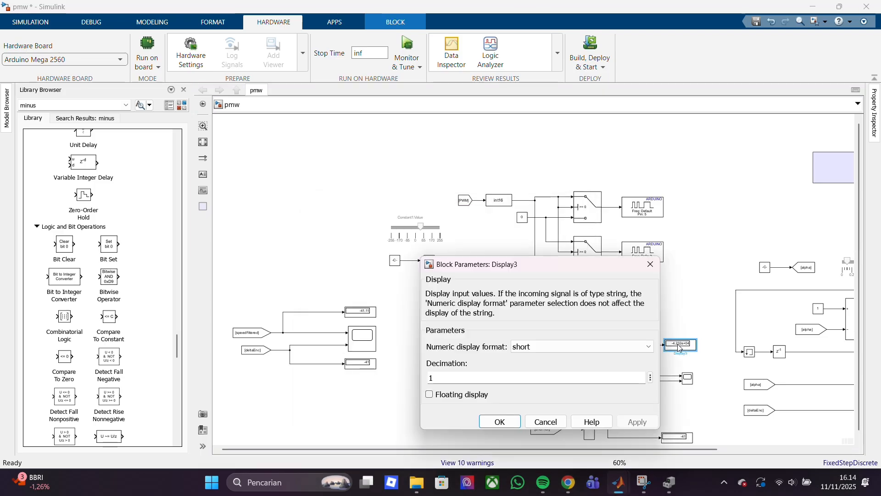
left_click(651, 264)
double_click(610, 378)
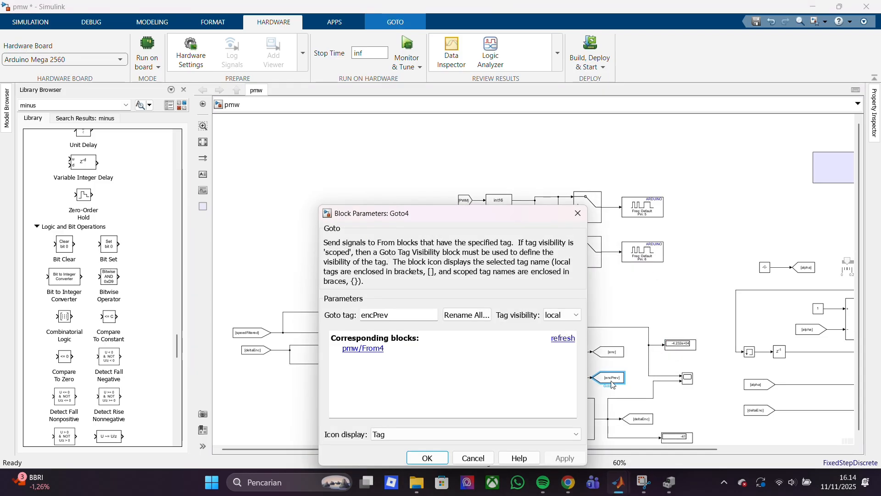
left_click(583, 214)
Check the enc and encPrev From blocks and the signal attributes of the subtract block they feed
double_click(545, 409)
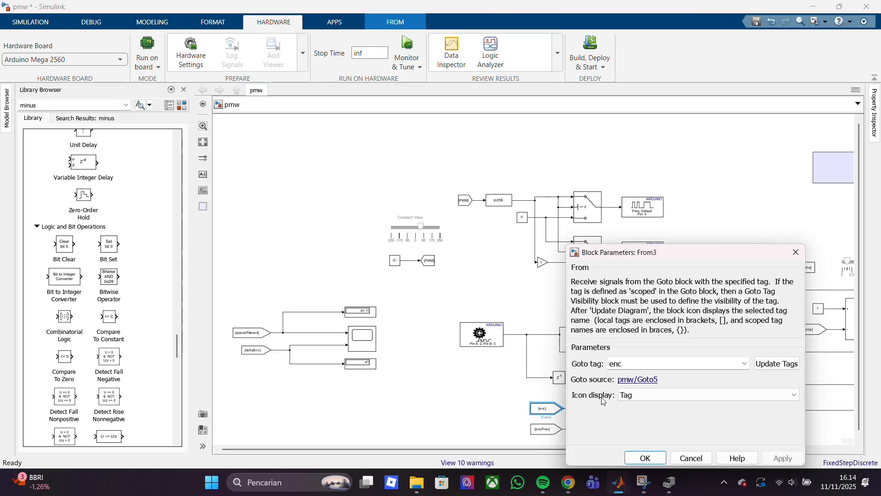
left_click(641, 457)
double_click(545, 429)
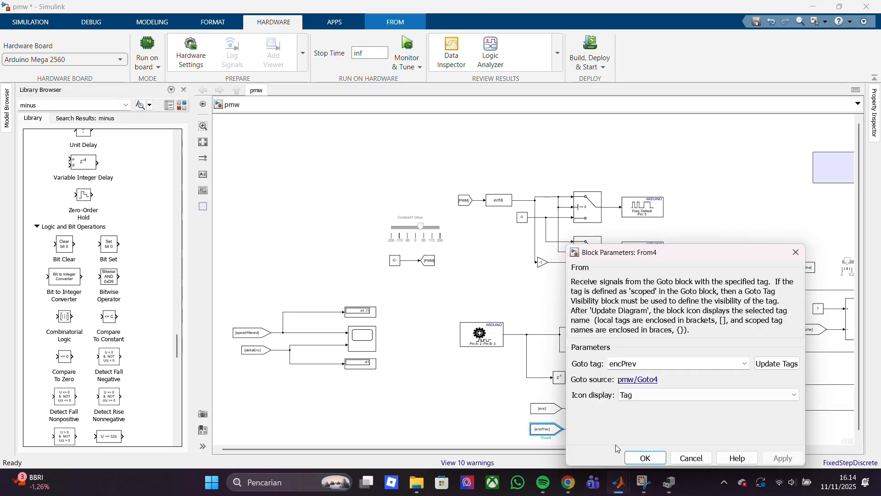
left_click(642, 458)
double_click(590, 422)
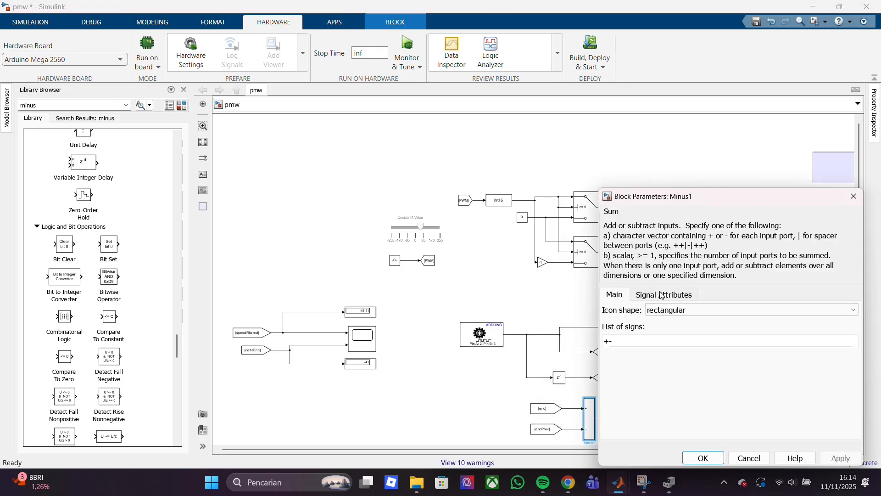
left_click(662, 295)
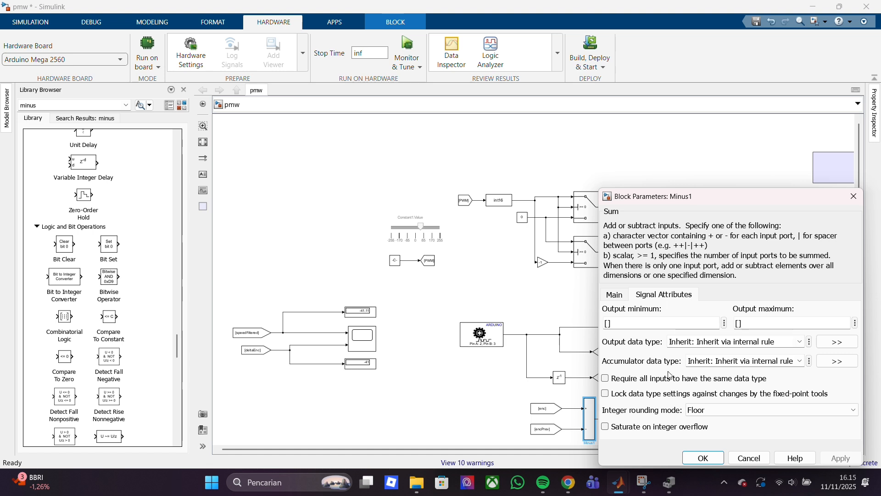
left_click(703, 458)
Check the parameters of the deltaEnc Goto block and the display below it
double_click(640, 418)
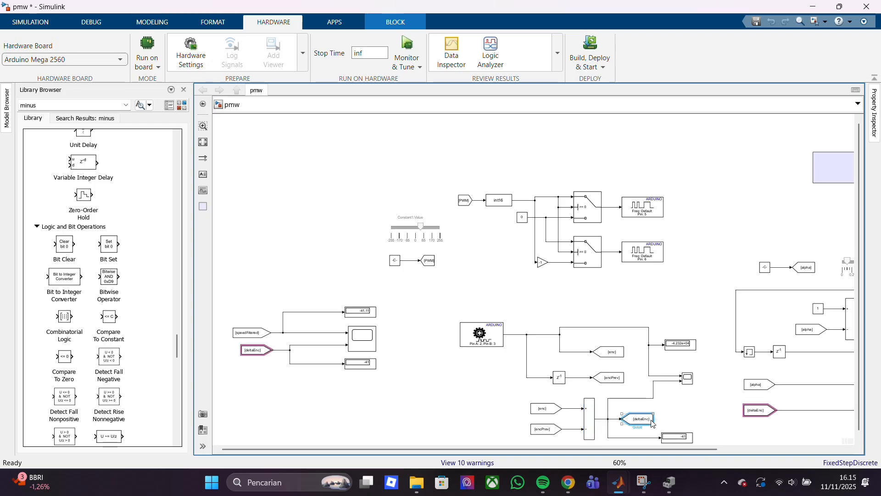
left_click(464, 461)
double_click(675, 440)
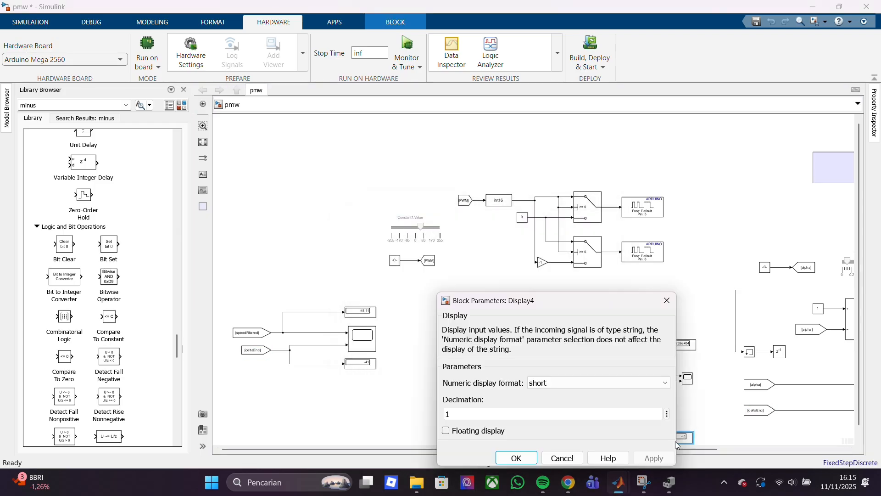
left_click(517, 458)
Set the alpha constant's sample time to 0.1
left_click_drag(560, 448, 684, 449)
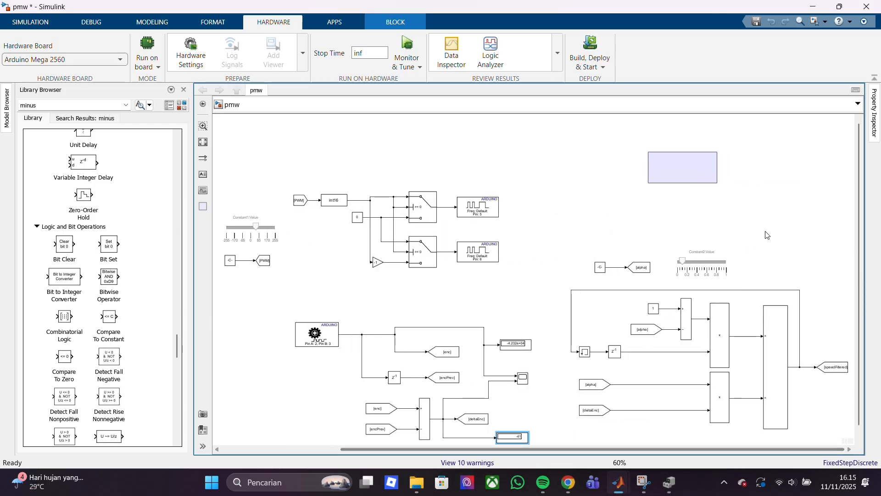
left_click(711, 173)
left_click(739, 210)
double_click(600, 267)
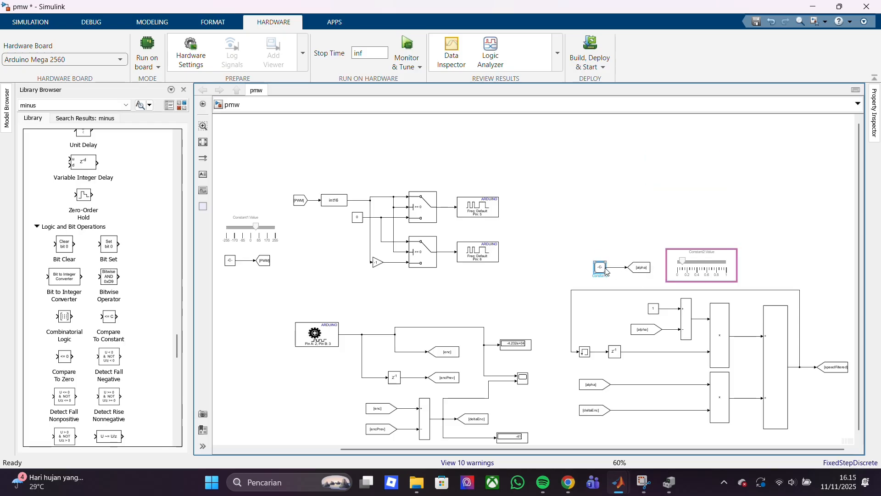
double_click(630, 324)
type("0.1")
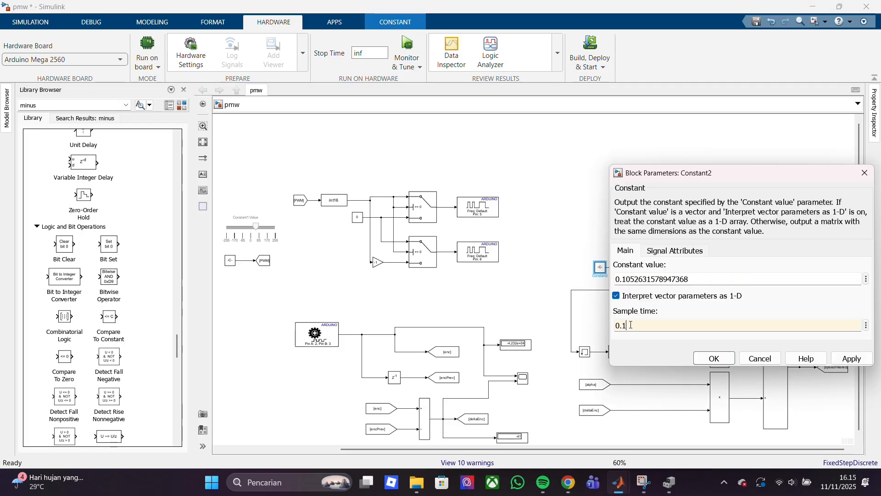
key("Return")
Check the parameters of the alpha Goto block and the alpha slider
double_click(636, 265)
left_click(704, 420)
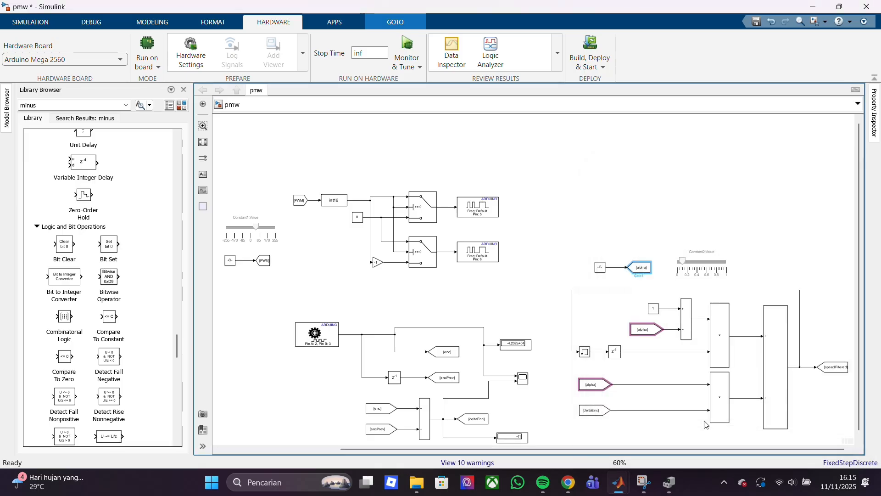
double_click(702, 265)
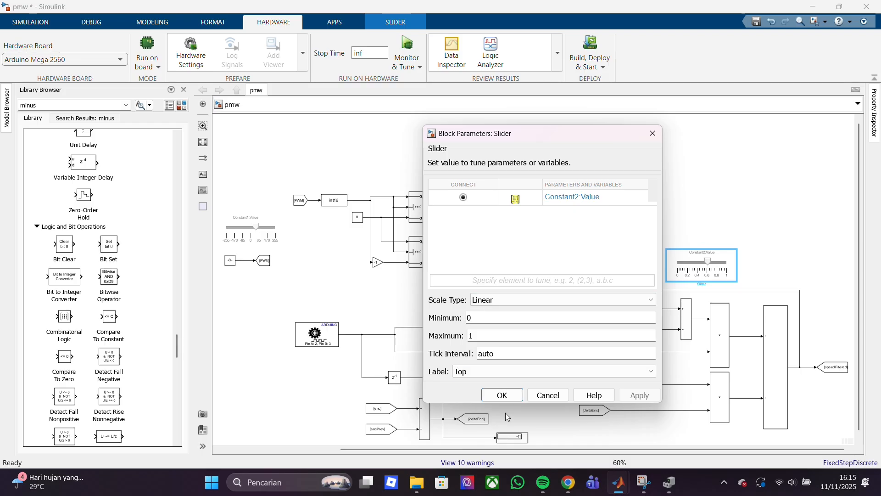
left_click(507, 395)
Check the filter's constant 1 block and the alpha From block beneath it
left_click(655, 310)
double_click(655, 309)
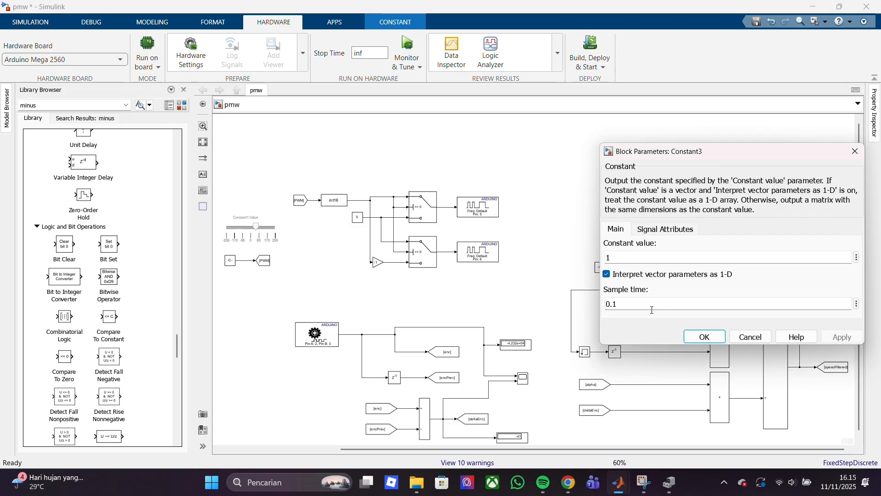
left_click(707, 338)
double_click(650, 328)
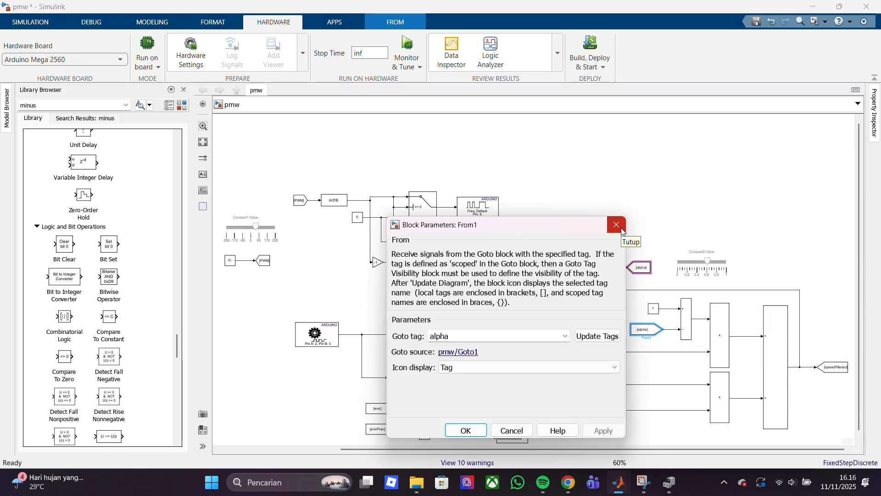
left_click(616, 224)
Check the signal attributes of the filter's subtract block, upper product block and final sum block
double_click(686, 319)
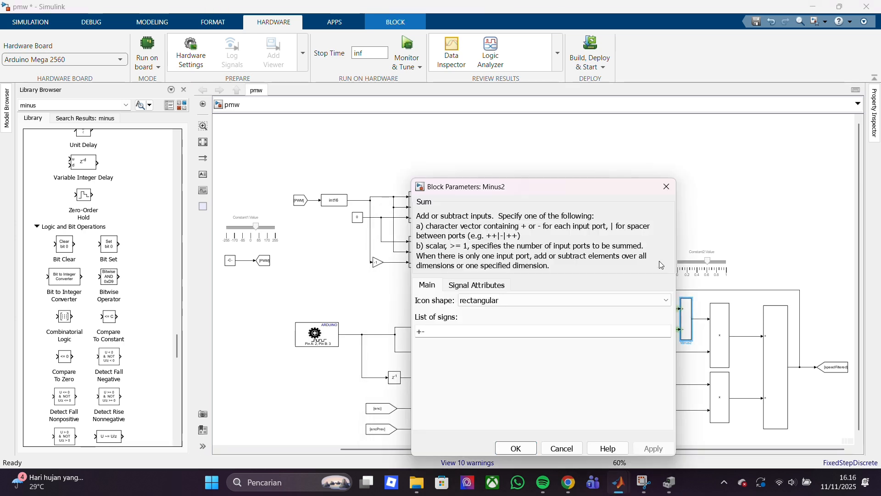
left_click(456, 284)
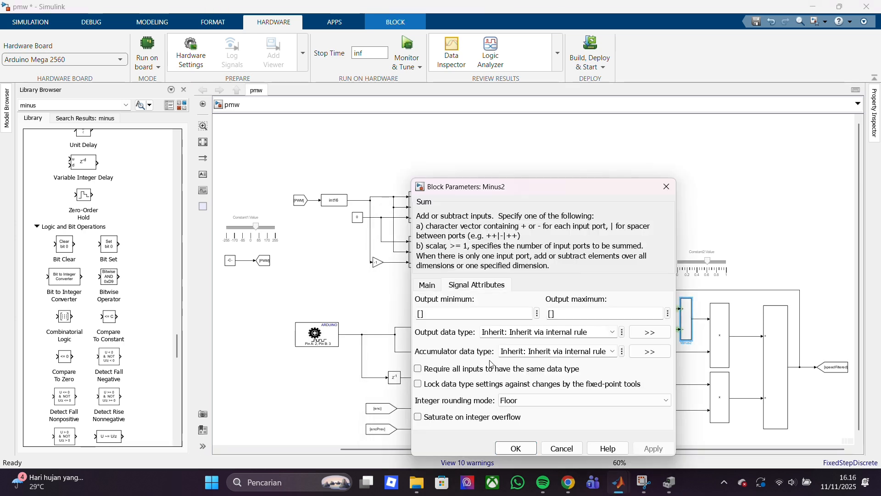
left_click(667, 191)
double_click(718, 326)
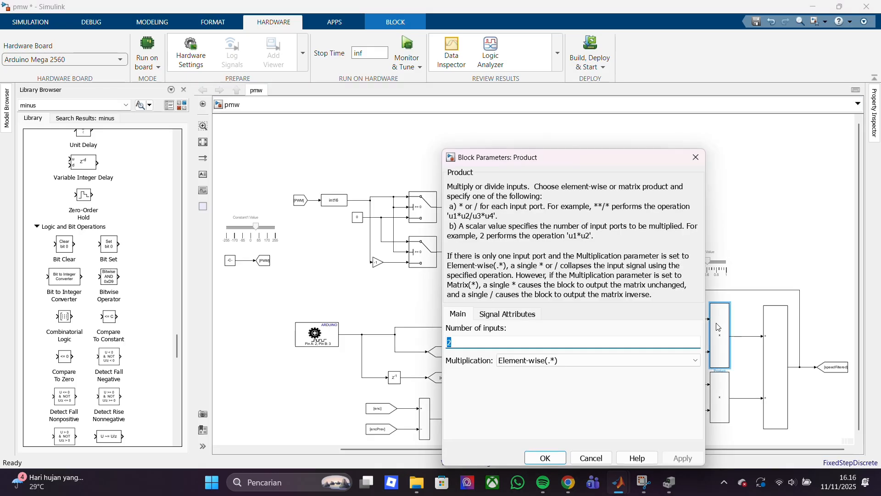
left_click(508, 314)
left_click(696, 157)
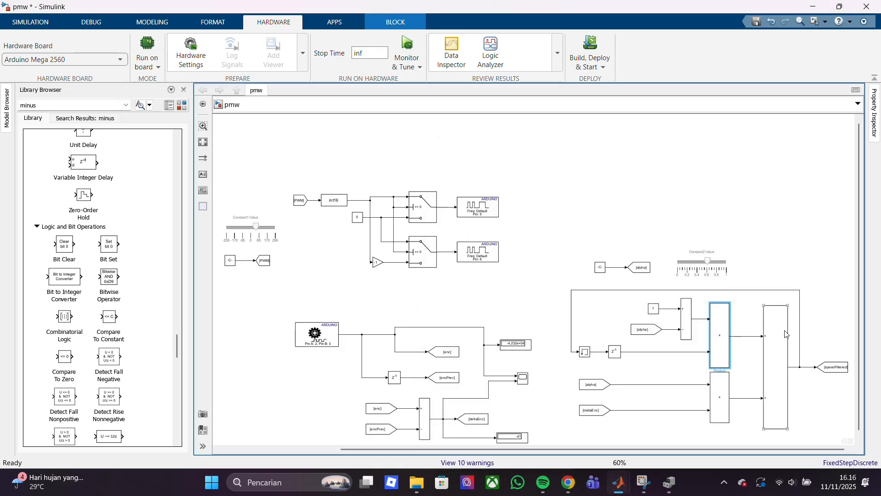
double_click(782, 335)
left_click(568, 298)
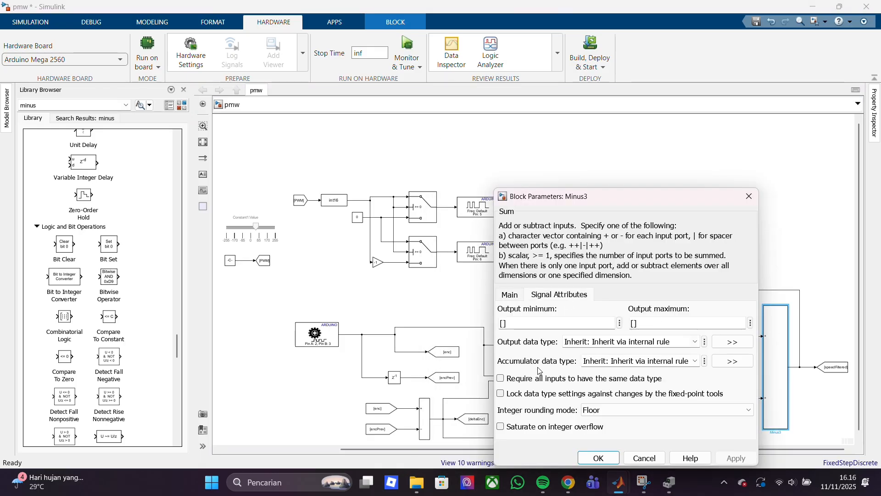
Check the parameters of the speedFiltered Goto block and the signal attributes of the filter's lower product block
left_click(749, 196)
double_click(830, 370)
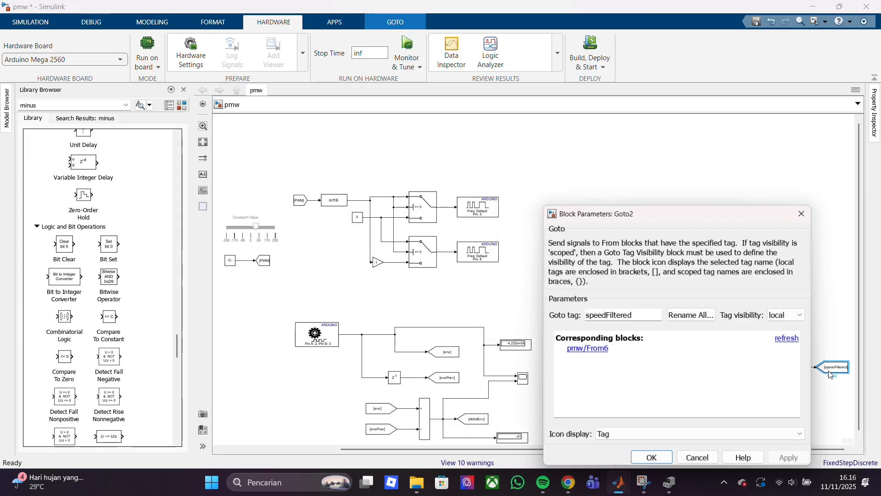
left_click(801, 213)
left_click(718, 415)
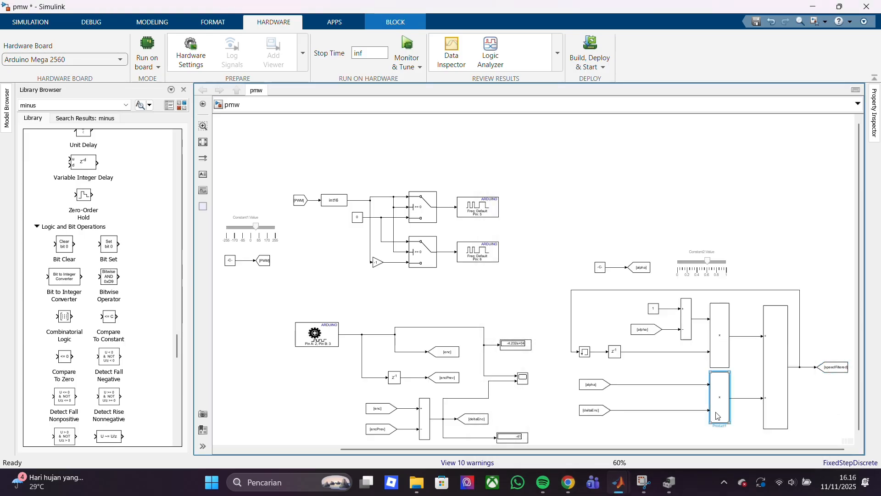
double_click(718, 416)
left_click(534, 315)
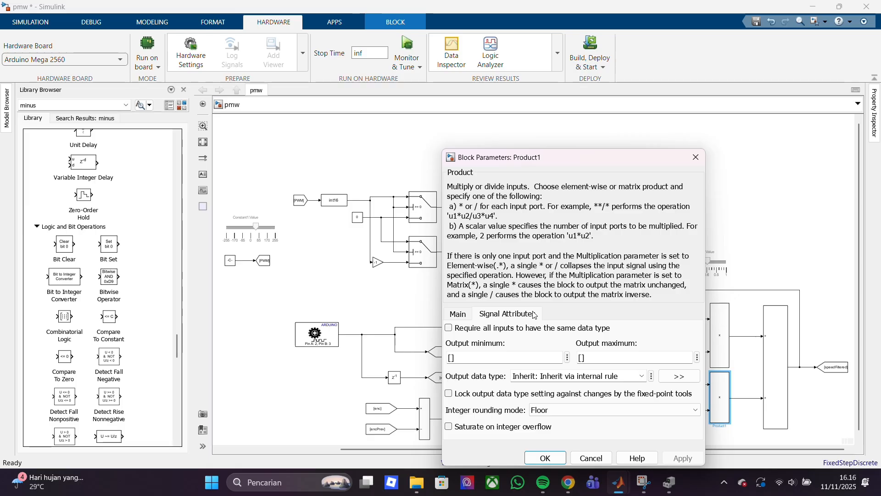
left_click(696, 157)
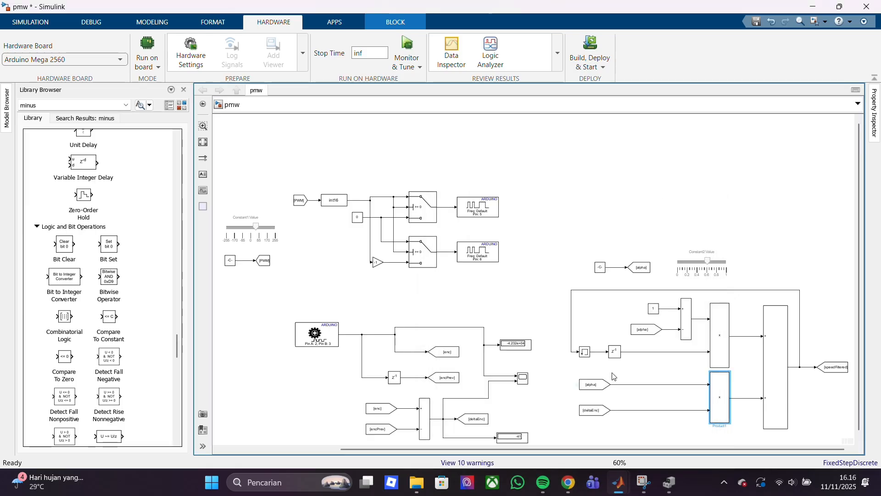
Set the sample time of the filter's feedback delay block to 0.1
double_click(614, 352)
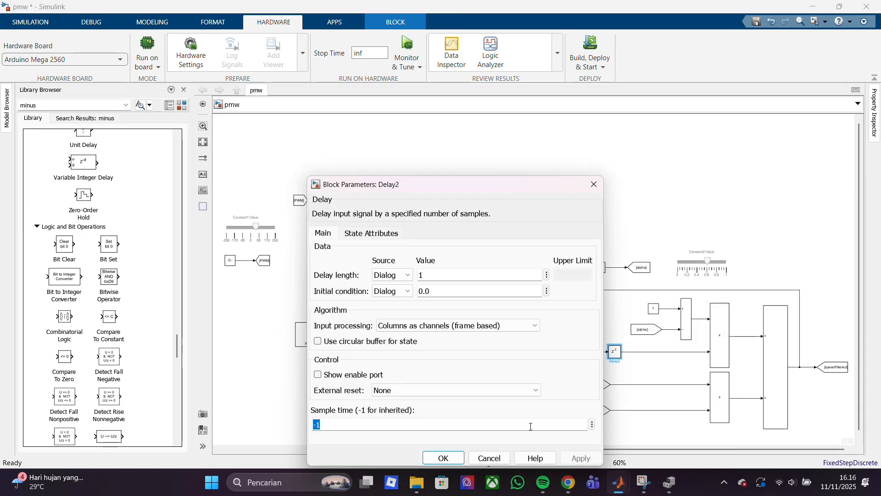
type("0.")
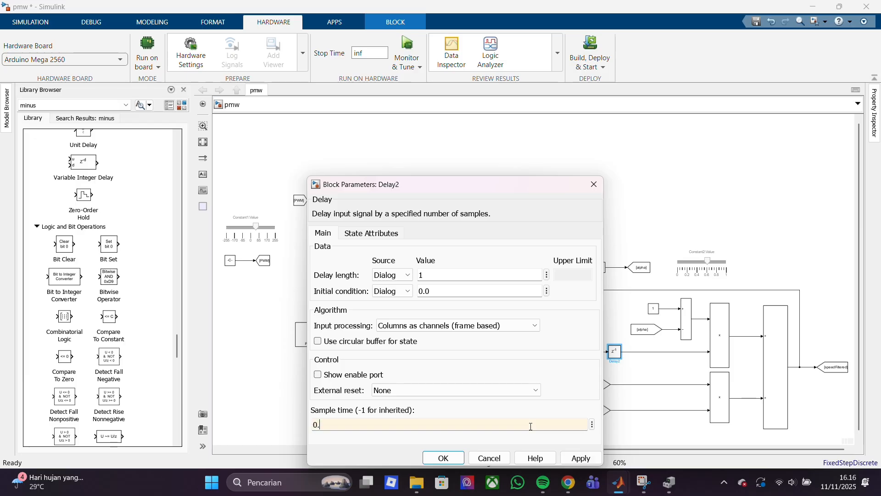
key("Return")
Check the main settings and state attributes of the Memory block in the filter's feedback path
double_click(586, 353)
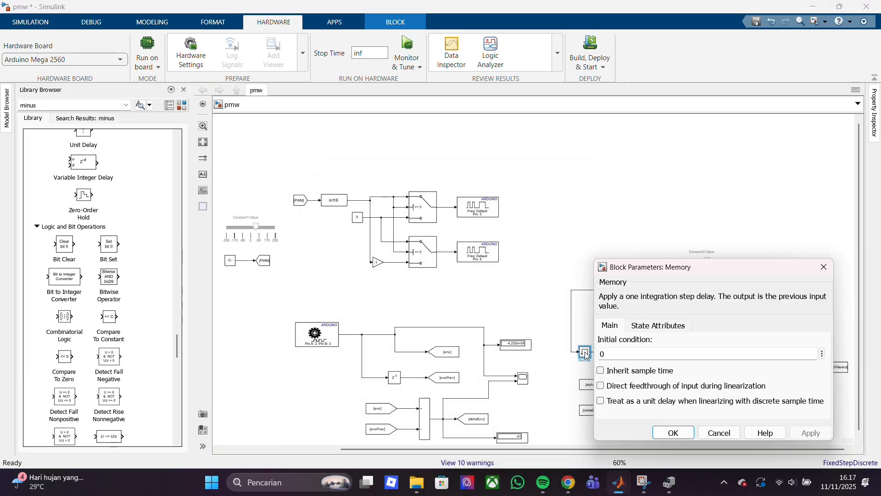
left_click(663, 326)
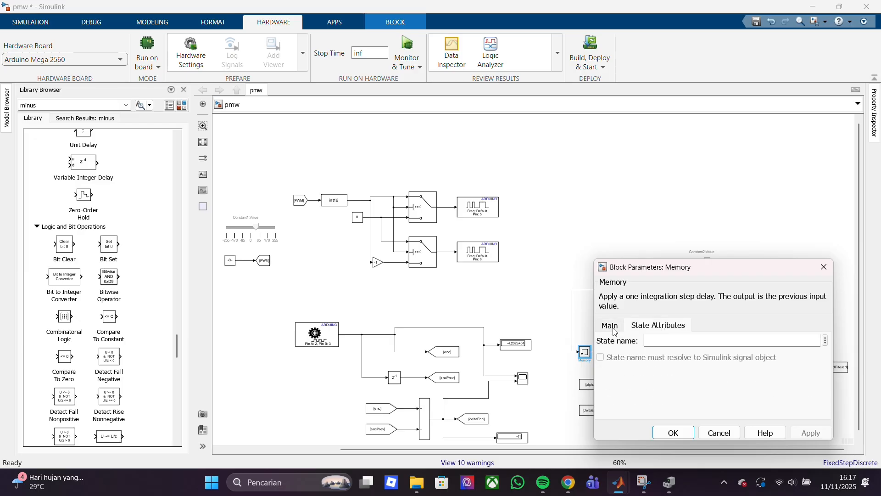
left_click(614, 328)
left_click(666, 436)
Check the tags of the alpha and deltaEnc From blocks feeding the filter's lower product block
double_click(598, 385)
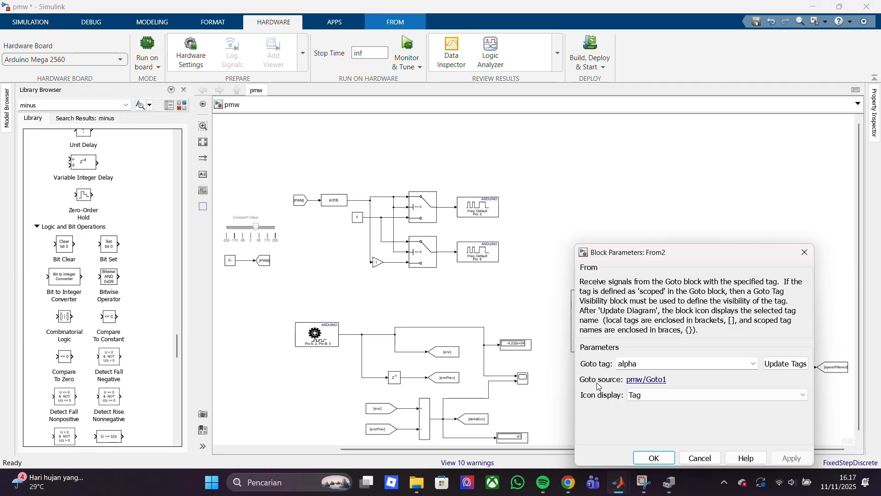
left_click(653, 457)
double_click(594, 409)
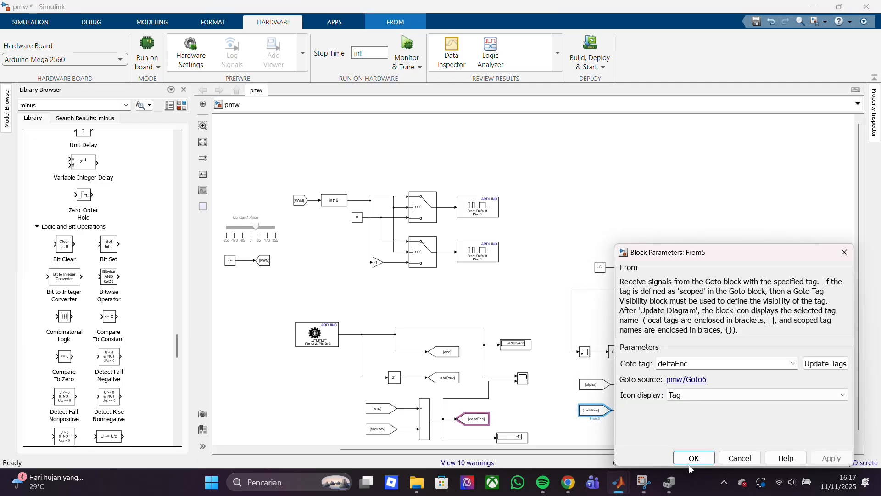
left_click(692, 457)
Check the parameters of the encoder count display, the encoder difference display and the delay block feeding encPrev
double_click(516, 344)
left_click(610, 421)
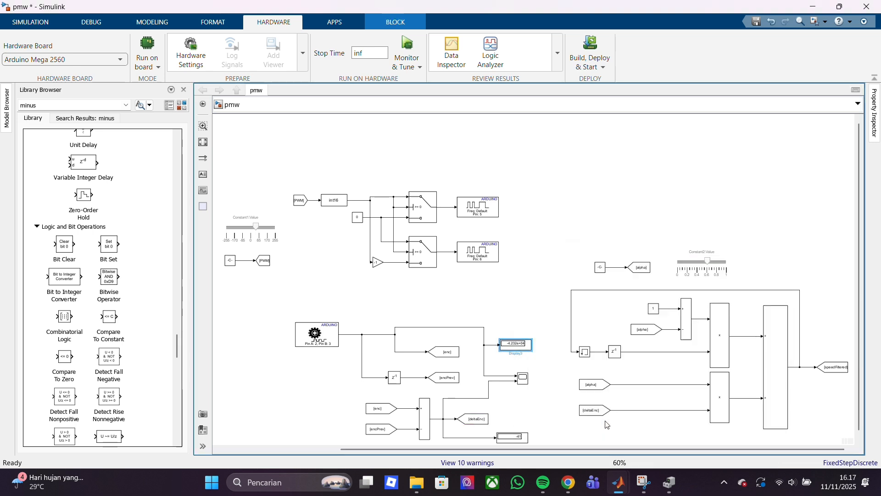
scroll(855, 409, "down", 1)
left_click(514, 437)
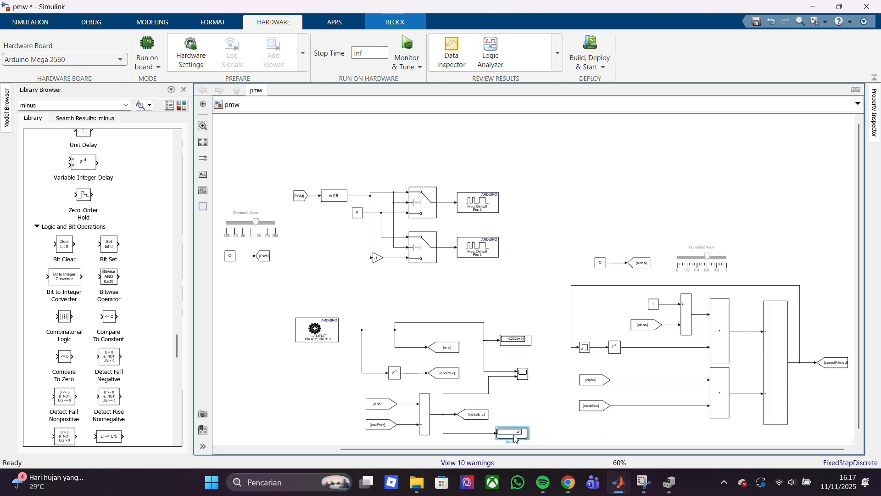
double_click(515, 436)
left_click(761, 307)
double_click(393, 373)
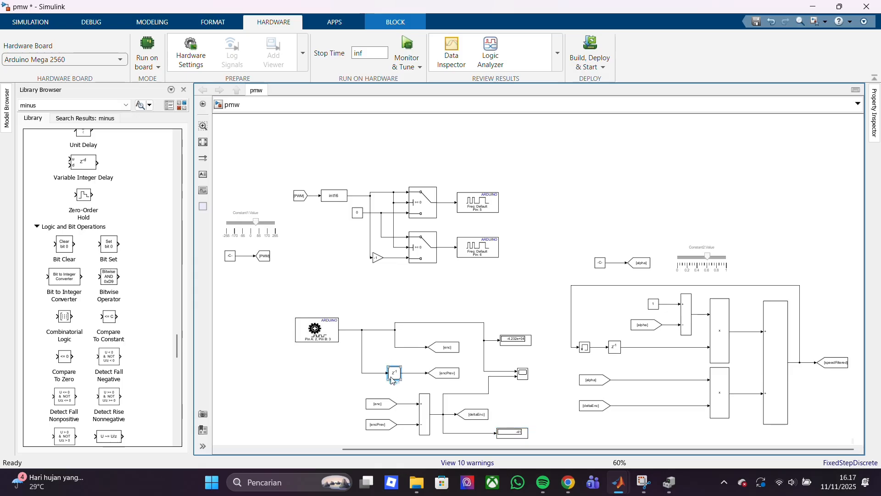
left_click(542, 458)
Check the parameters of the speedFiltered and deltaEnc From blocks that feed the comparison scope
left_click_drag(543, 450, 426, 450)
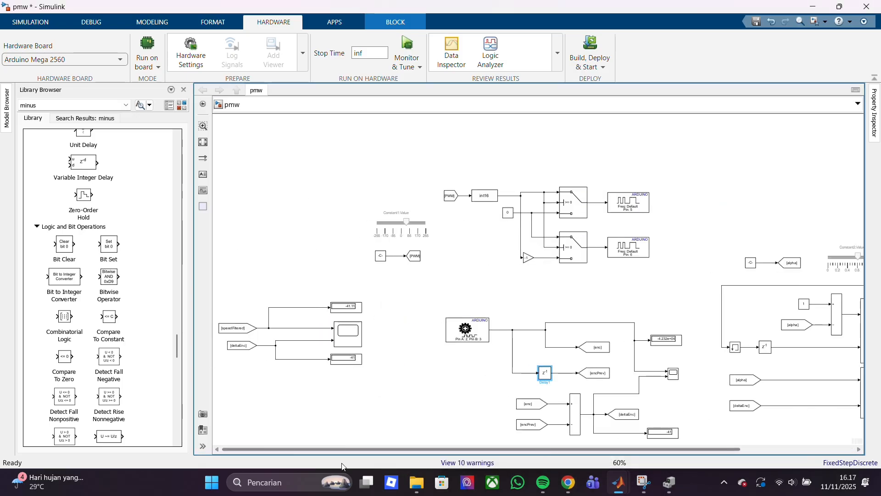
double_click(236, 328)
left_click(365, 356)
double_click(242, 345)
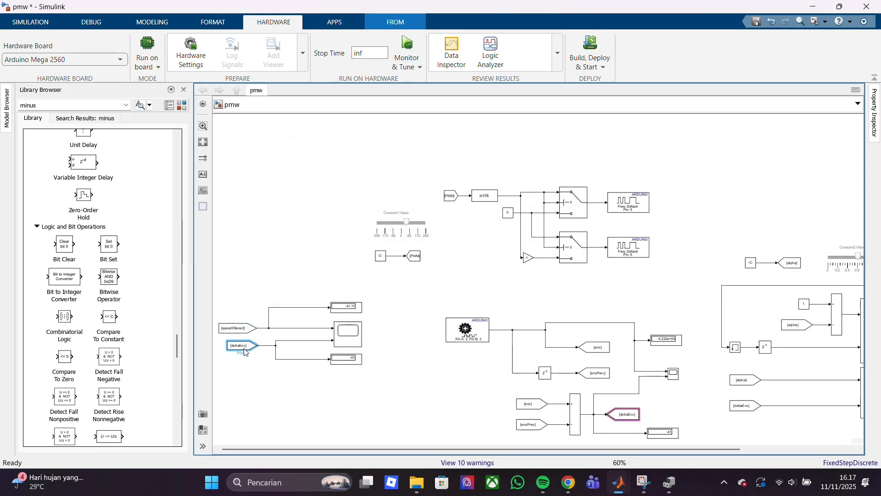
left_click(350, 390)
Start running the model on the Arduino Mega 2560 with Monitor & Tune
left_click(410, 46)
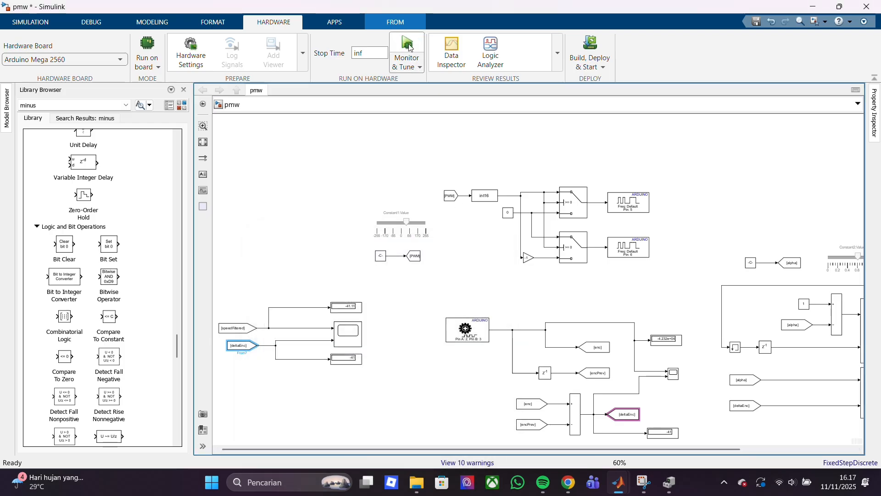
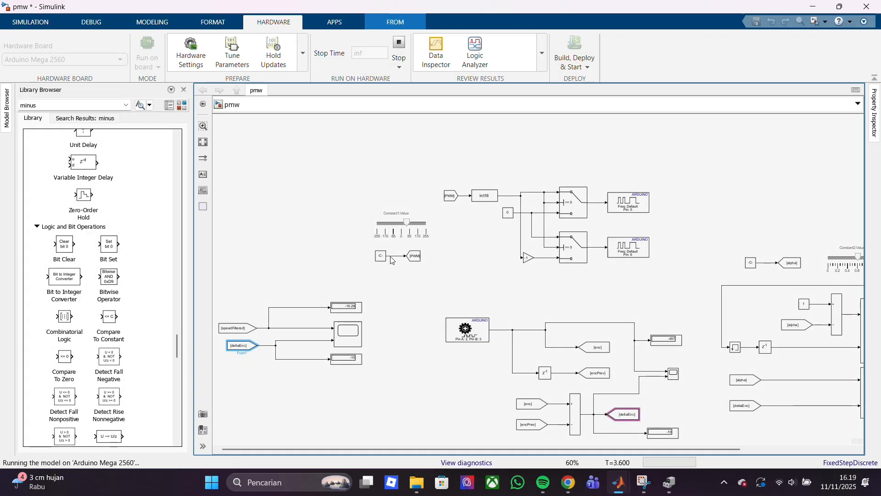
Raise the Constant1 slider that drives the motor PWM to just below 170
left_click_drag(502, 451, 535, 457)
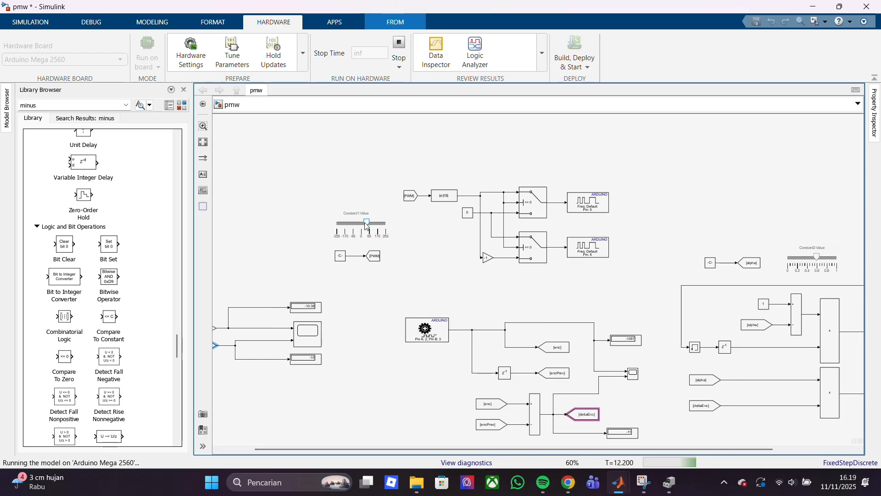
left_click_drag(365, 223, 376, 225)
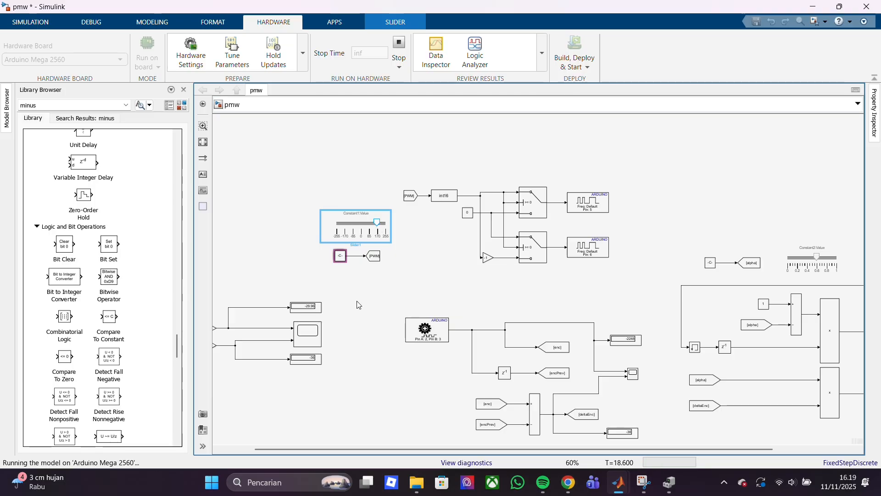
scroll(358, 303, "up", 4)
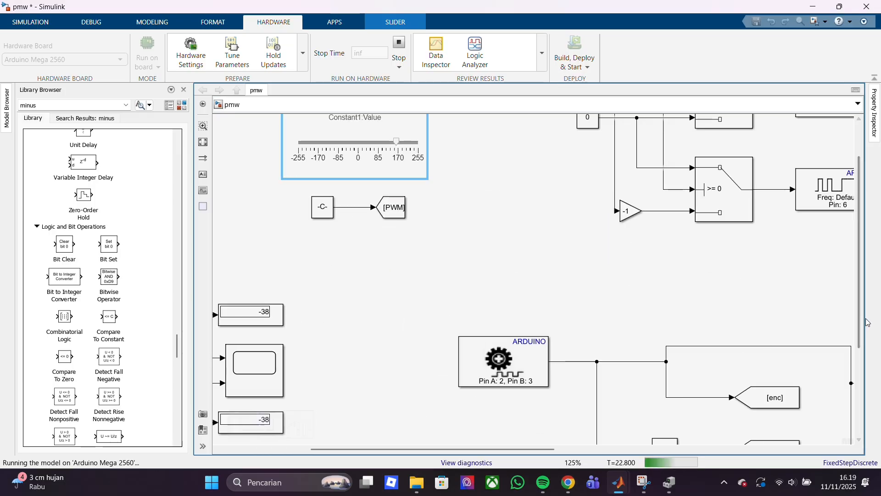
mouse_move(860, 319)
left_mouse_down()
mouse_move(862, 295)
mouse_move(861, 310)
left_mouse_up()
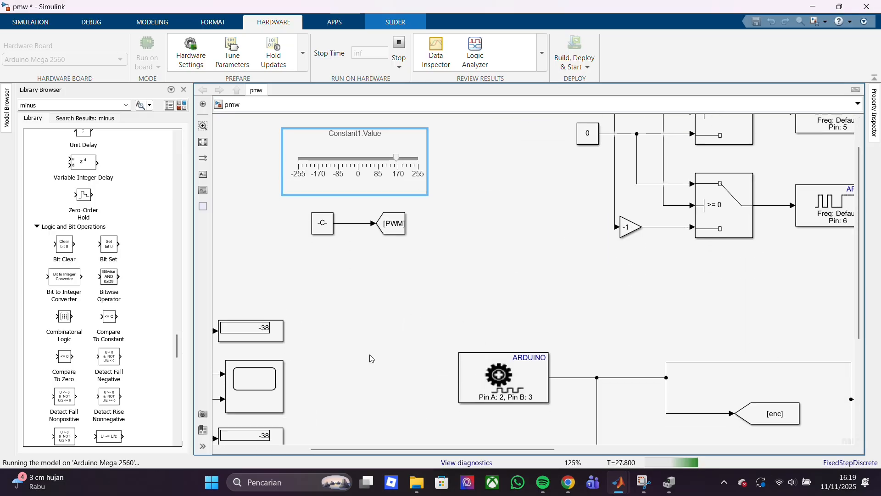
left_click(330, 234)
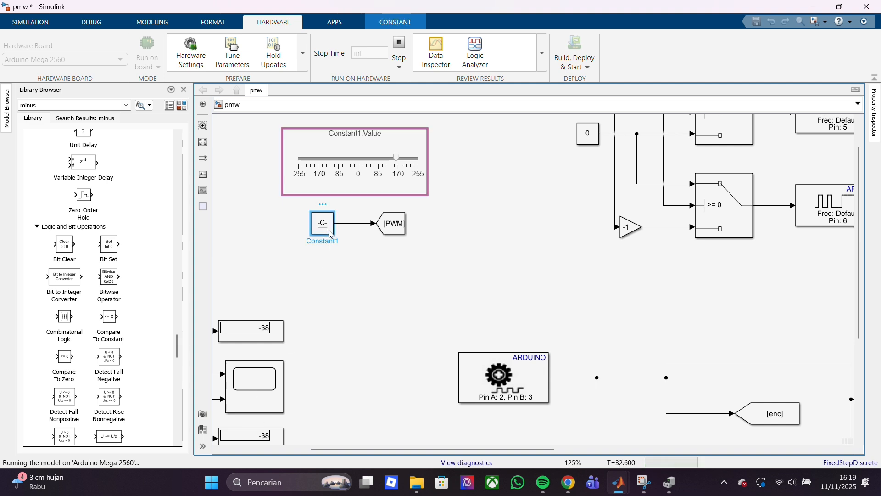
left_click(380, 293)
View the filtered speed against the raw encoder difference in the comparison scope, with the axes fitted to the data
double_click(270, 389)
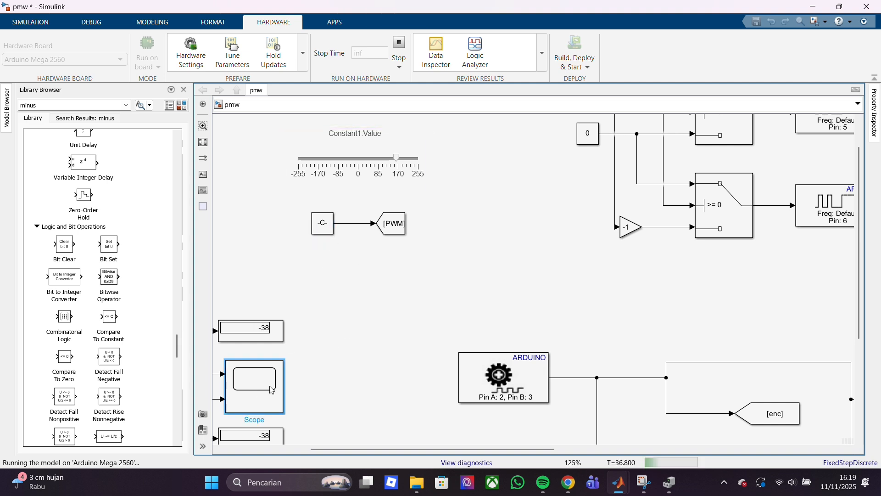
left_click(384, 120)
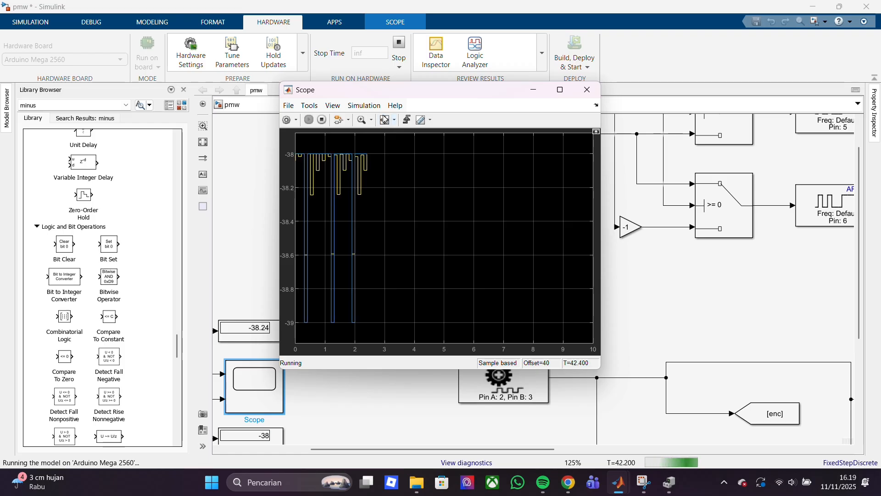
left_click(329, 407)
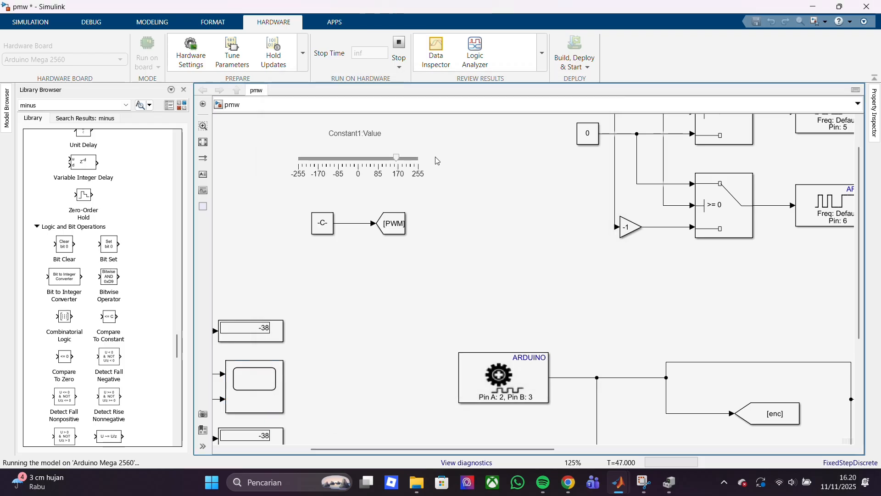
Lower the Constant1 PWM slider to about 85 and fit the comparison scope's axes to the new speed traces
left_click_drag(398, 164, 382, 163)
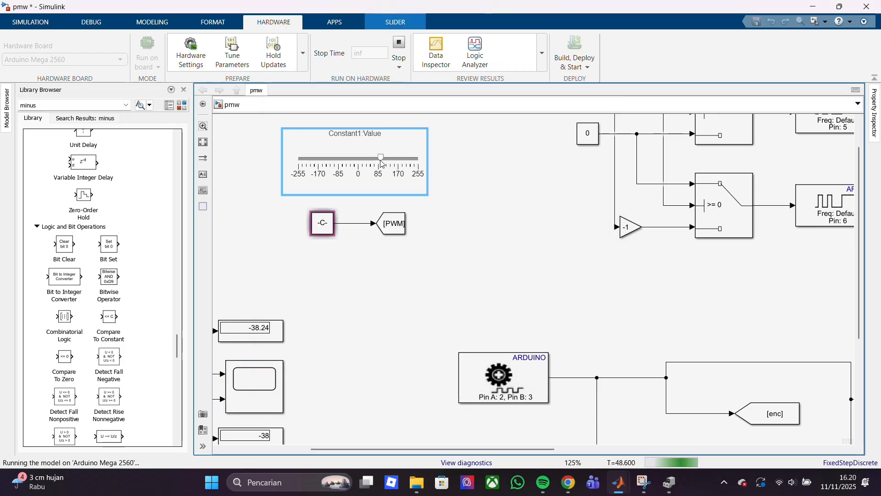
double_click(259, 369)
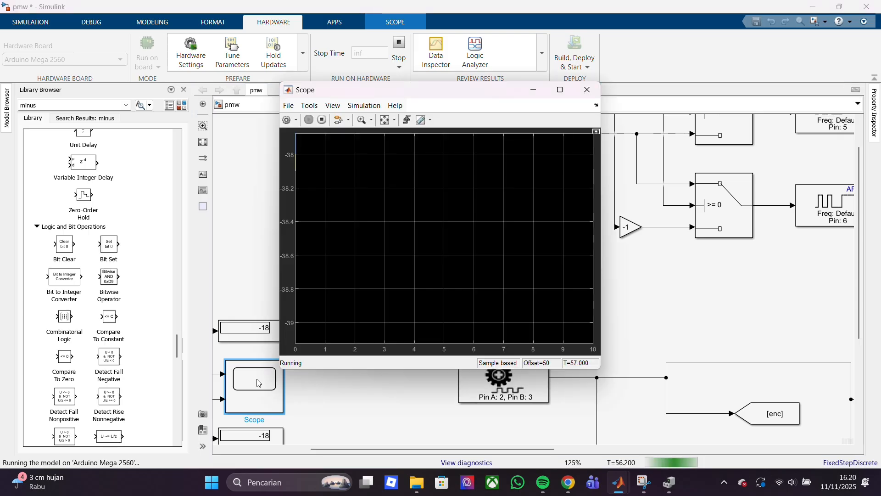
left_click(384, 121)
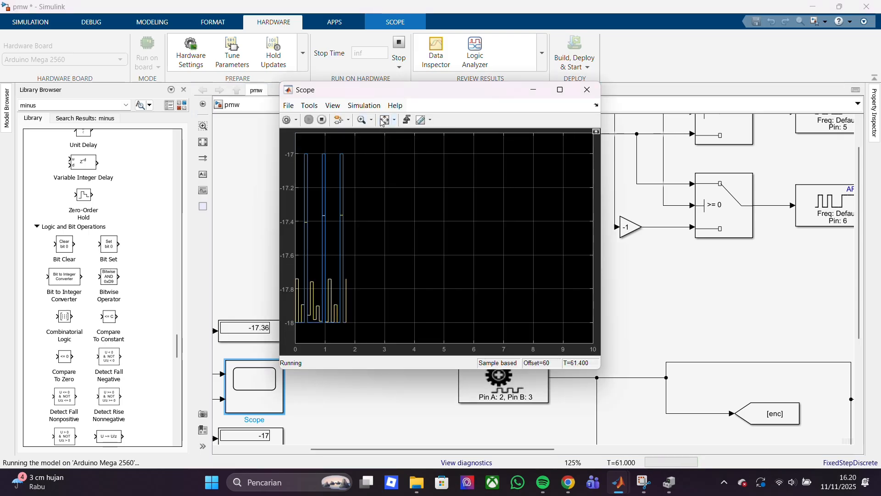
Compare the speed traces with the scope scaled on the X axis, the Y axis and both axes, and close the scope
left_click(394, 122)
left_click(386, 121)
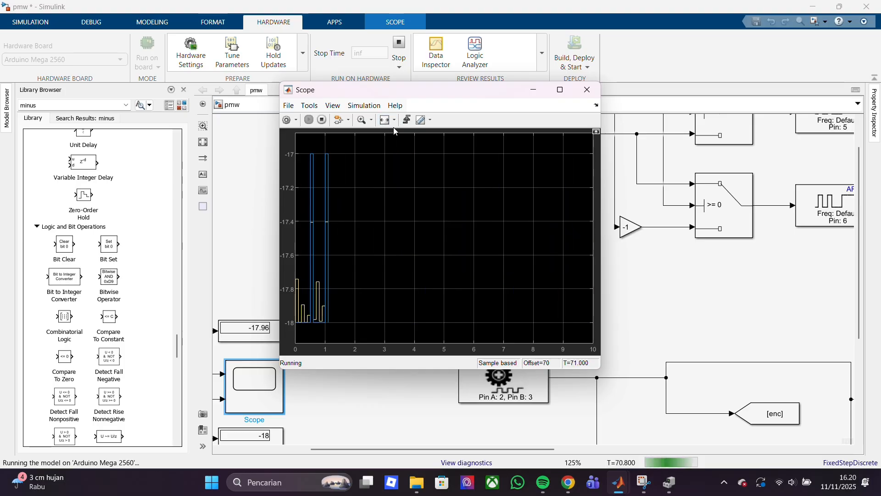
left_click(394, 121)
left_click(388, 135)
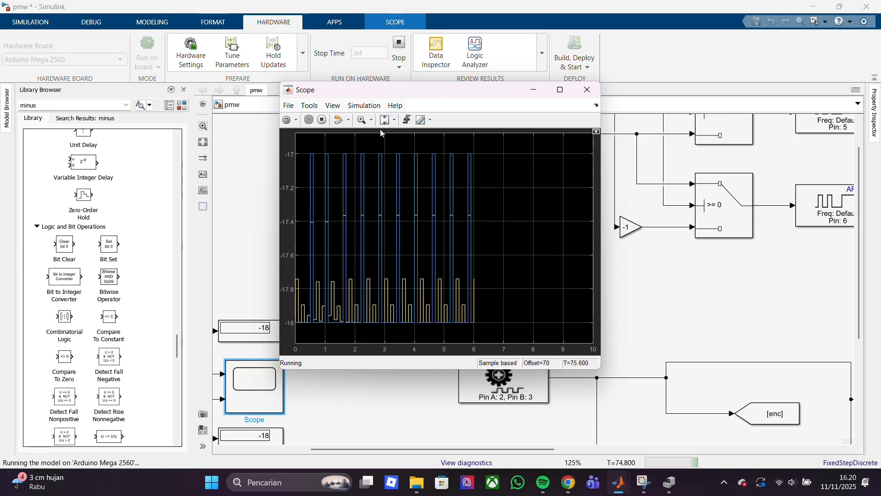
left_click(394, 120)
left_click(387, 148)
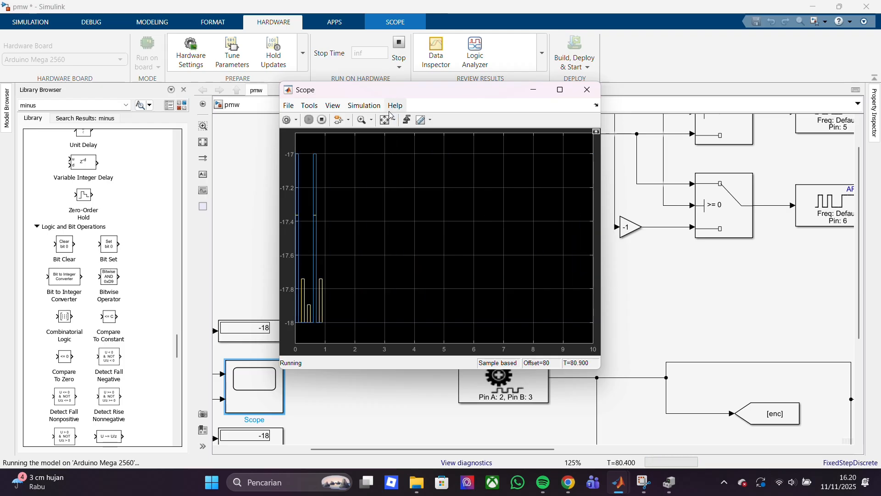
left_click(584, 89)
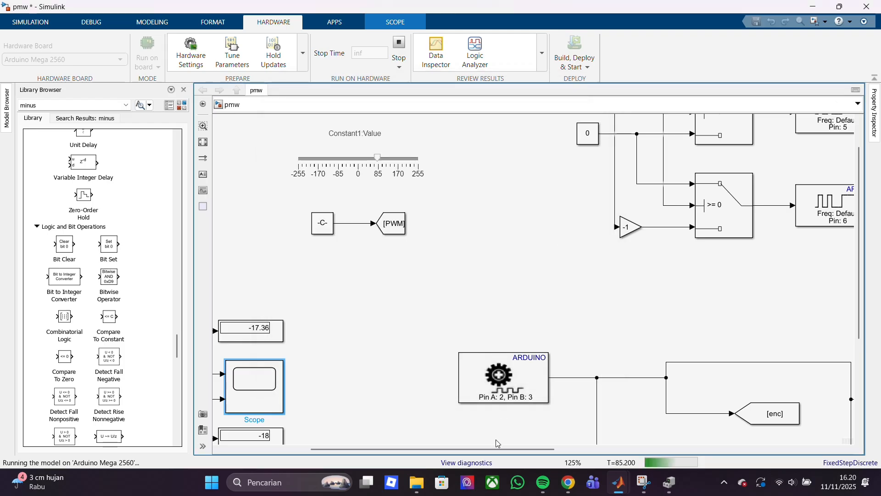
Lower the Constant2 alpha slider to about 0.38 and reverse the motor by setting the Constant1 PWM slider to about -100
left_click_drag(496, 447, 753, 462)
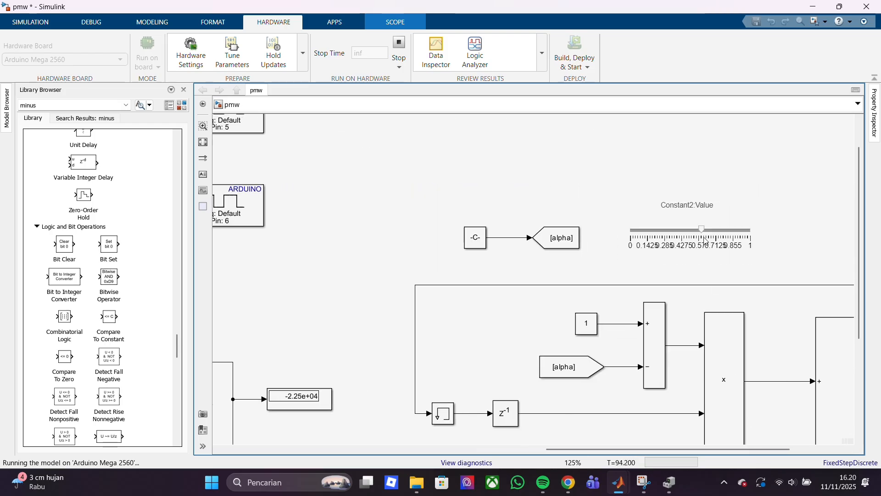
left_click_drag(706, 239, 675, 238)
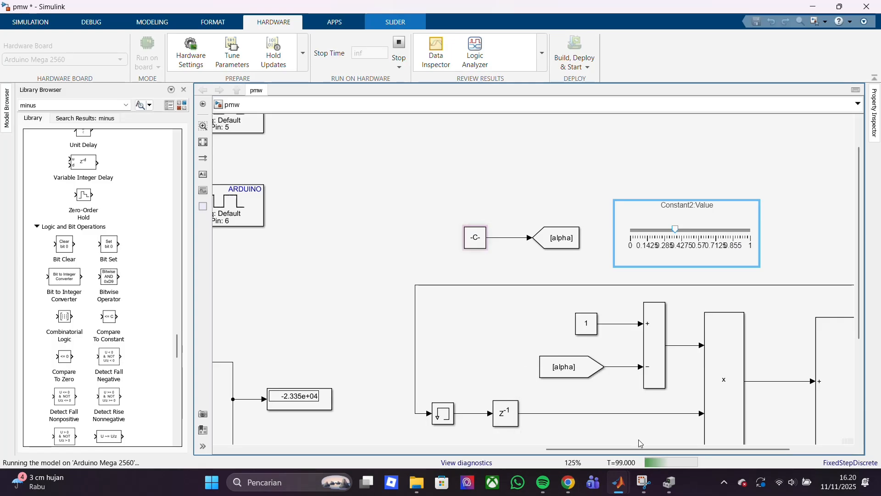
left_click_drag(641, 444, 319, 401)
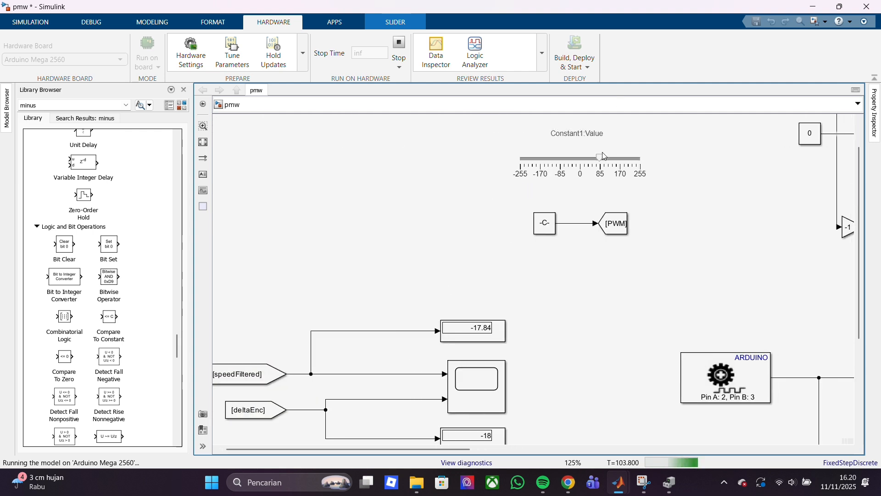
left_click_drag(603, 156, 591, 160)
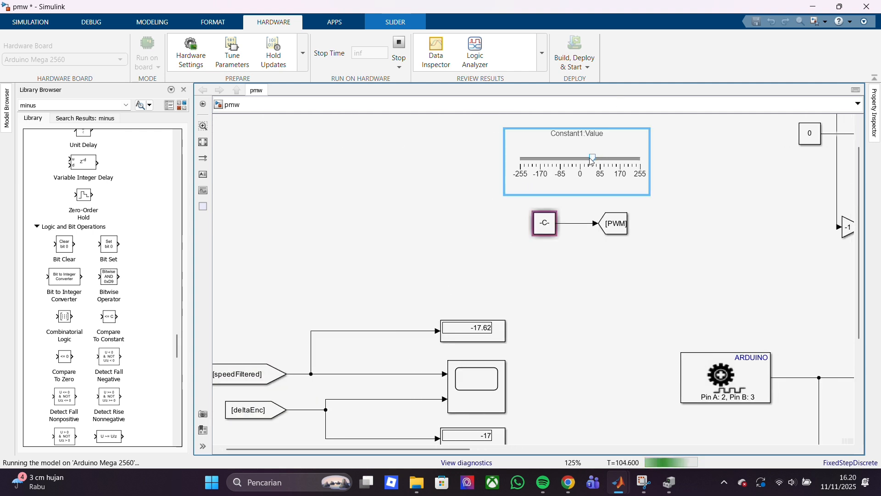
Examine the filtered and raw speed response to the motor reversal in the comparison scope, with its axes fitted to the data
left_click(540, 265)
left_click(472, 330)
double_click(477, 379)
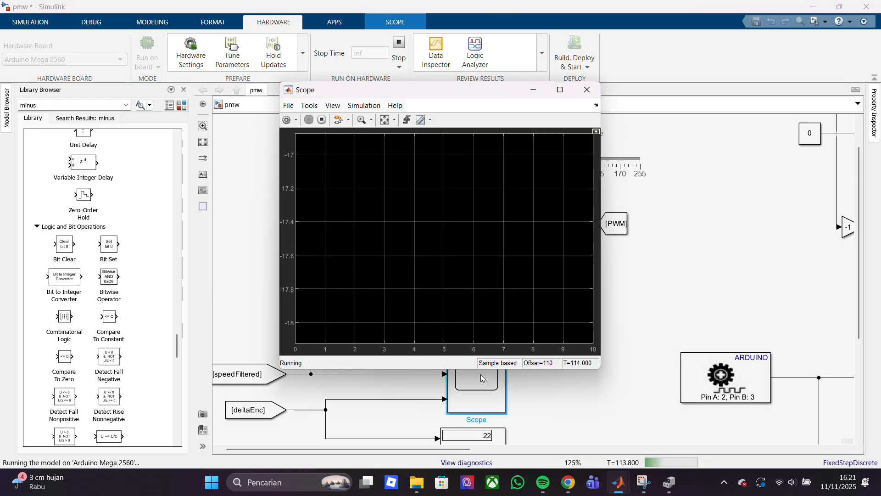
left_click(384, 124)
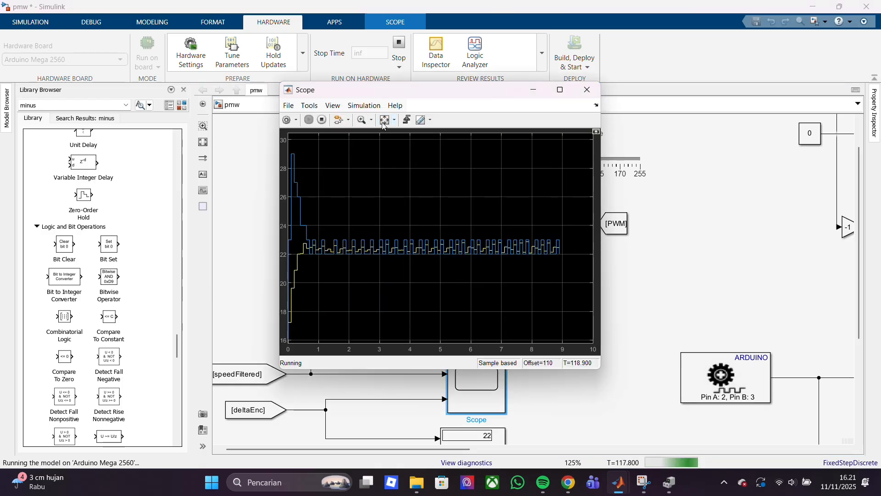
left_click(588, 90)
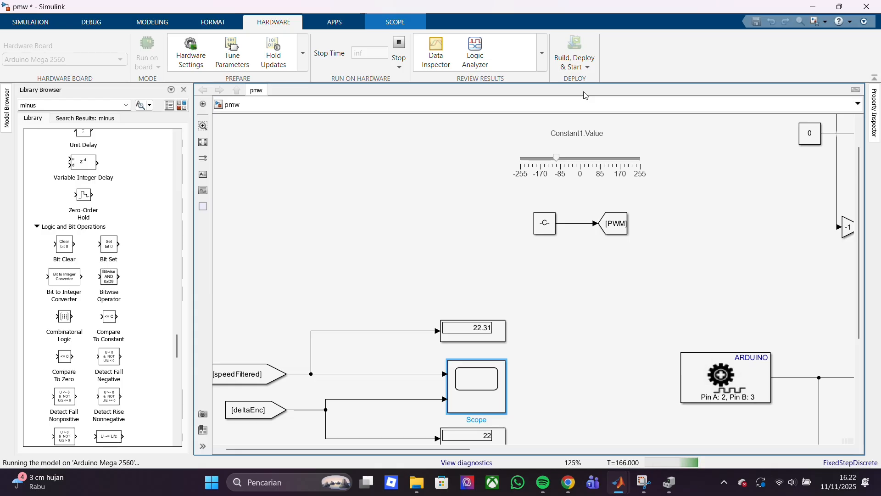
Stop the model running on the Arduino Mega 2560
left_click(400, 48)
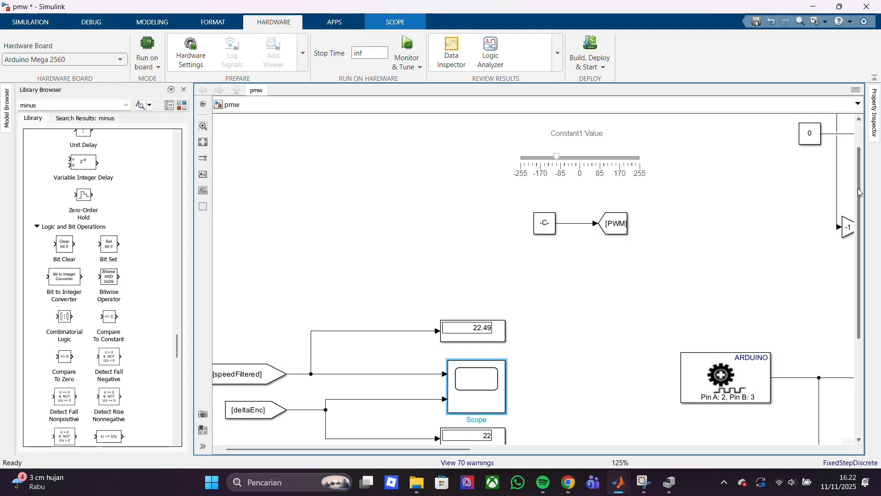
left_click_drag(858, 187, 863, 154)
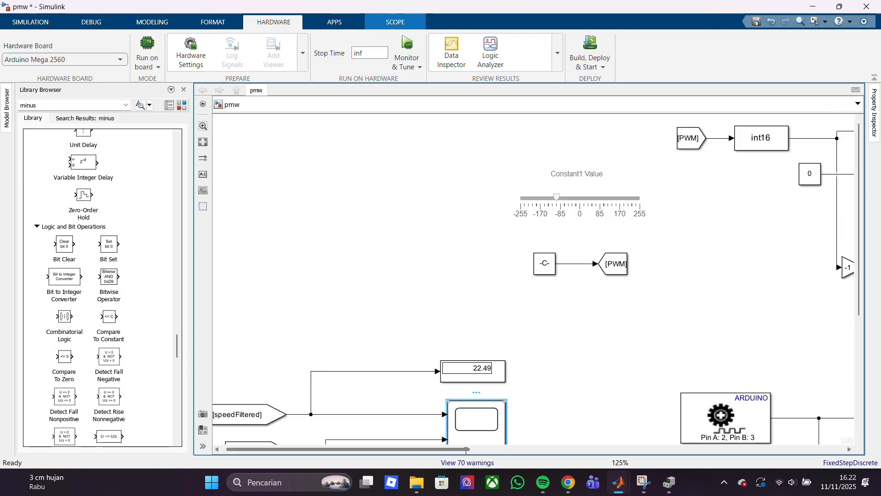
left_click_drag(462, 447, 555, 452)
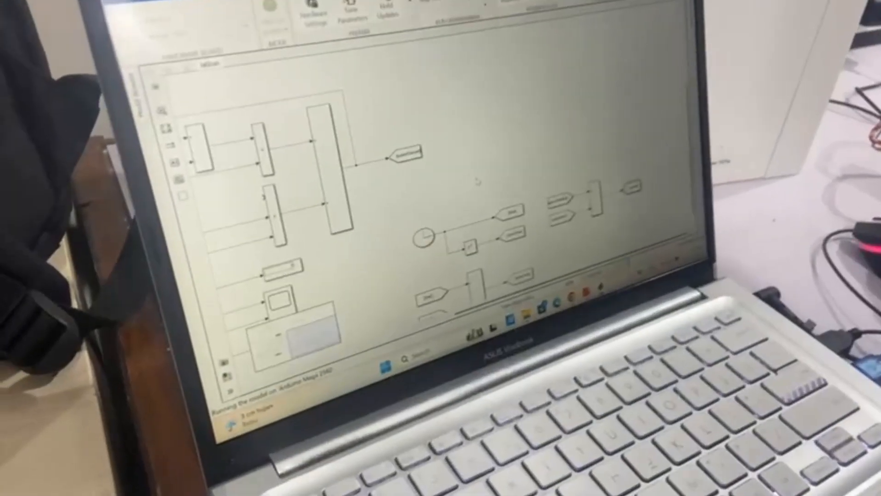
scroll(477, 181, "down", 3)
scroll(417, 241, "up", 1)
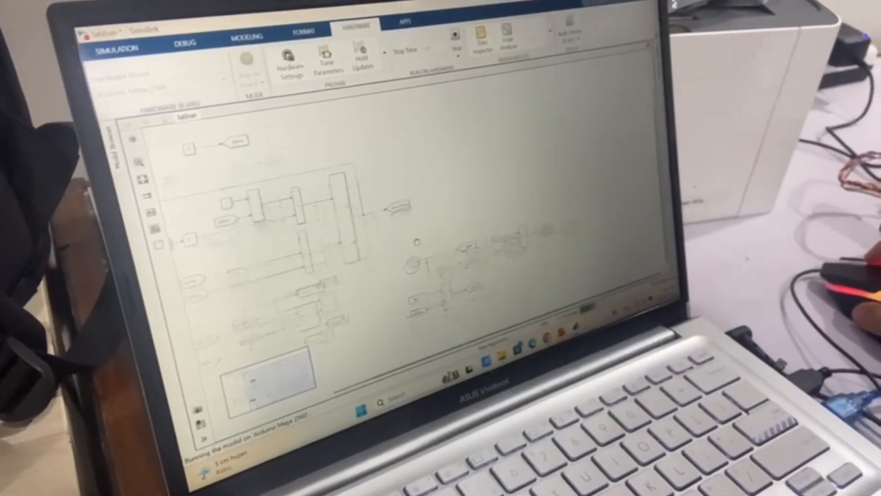
scroll(417, 241, "up", 3)
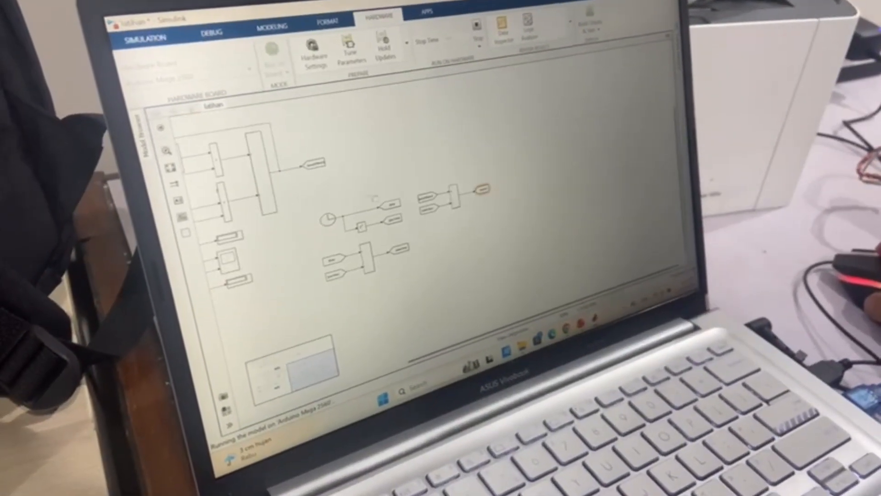
left_click_drag(374, 199, 597, 257)
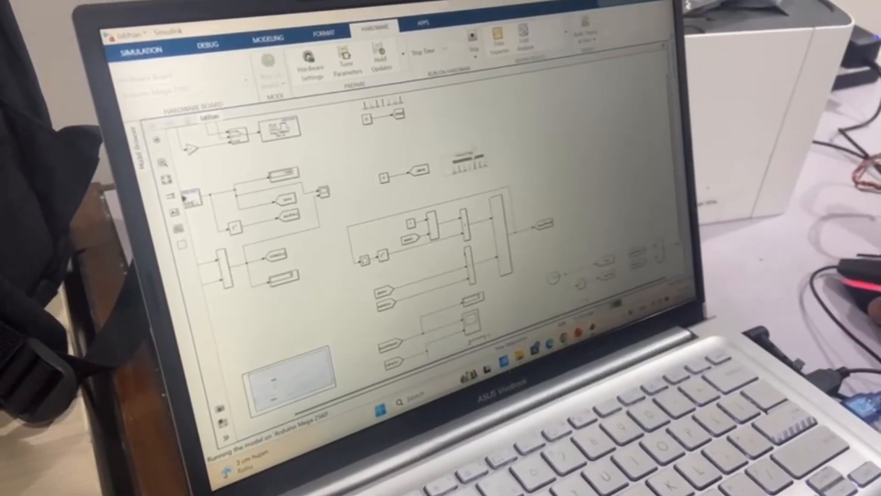
scroll(475, 110, "up", 2)
left_click_drag(518, 172, 570, 222)
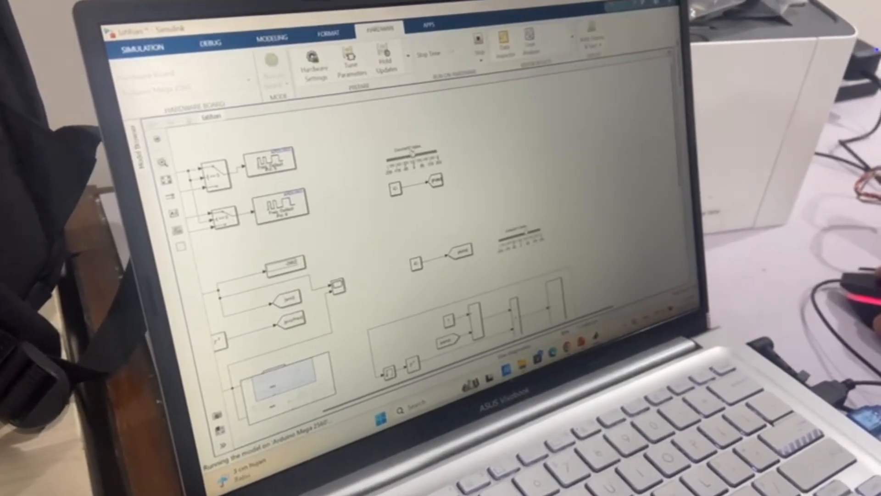
left_click(415, 153)
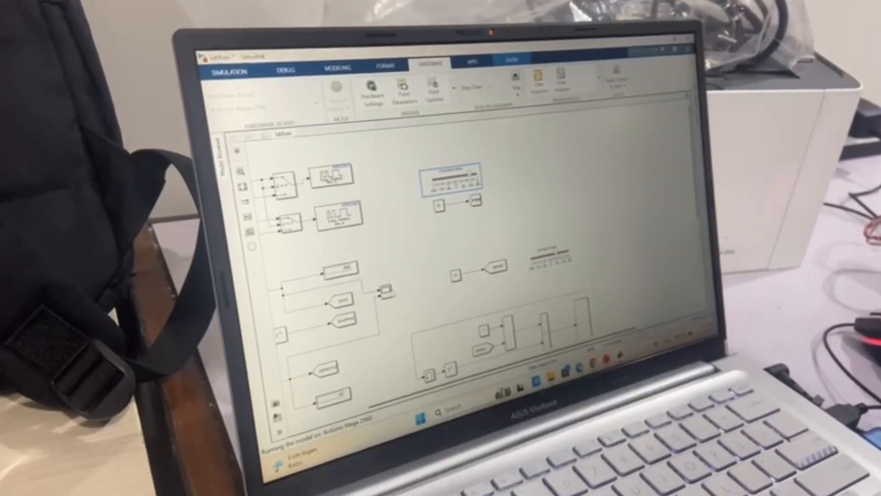
double_click(390, 292)
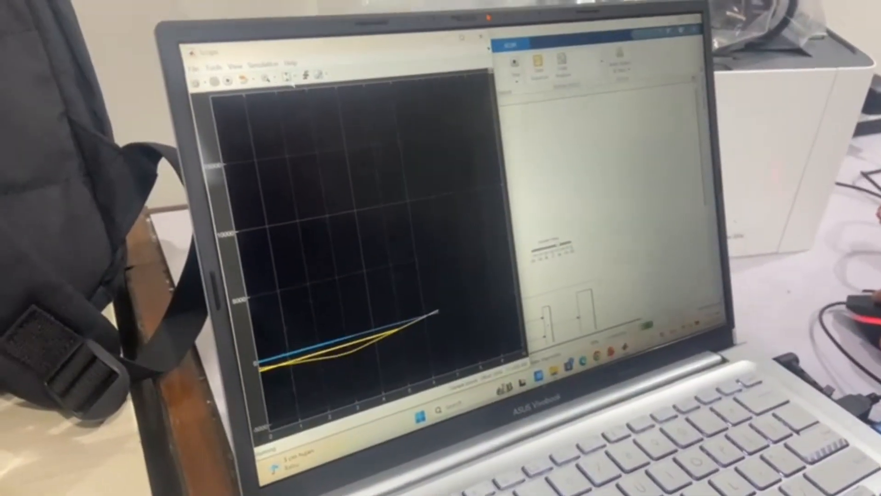
left_click(290, 80)
left_click(290, 79)
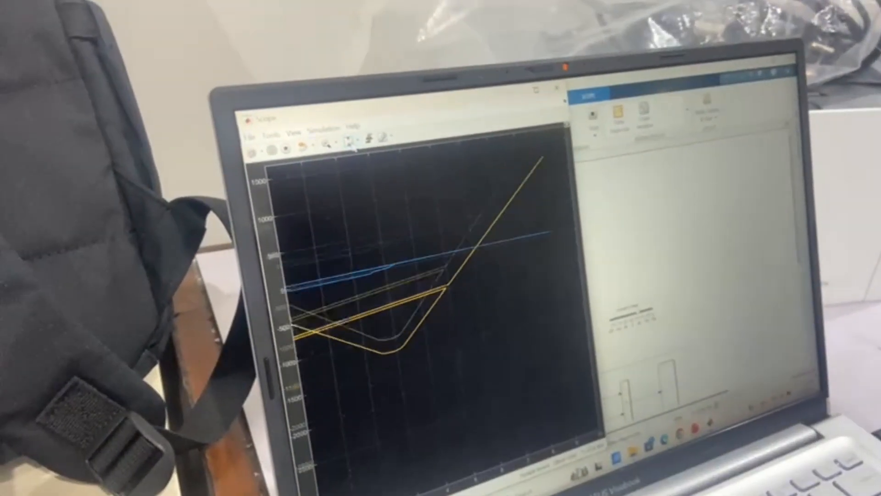
left_click(351, 143)
left_click(351, 143)
left_click(351, 144)
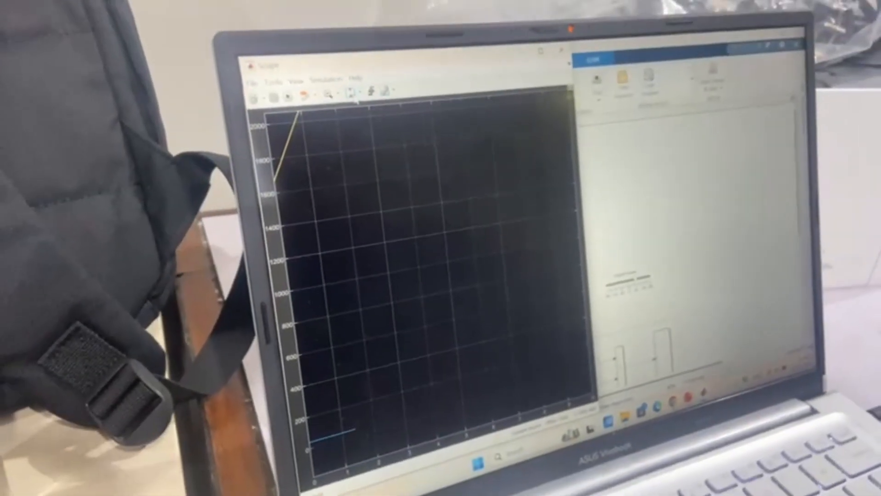
left_click(352, 95)
left_click(561, 50)
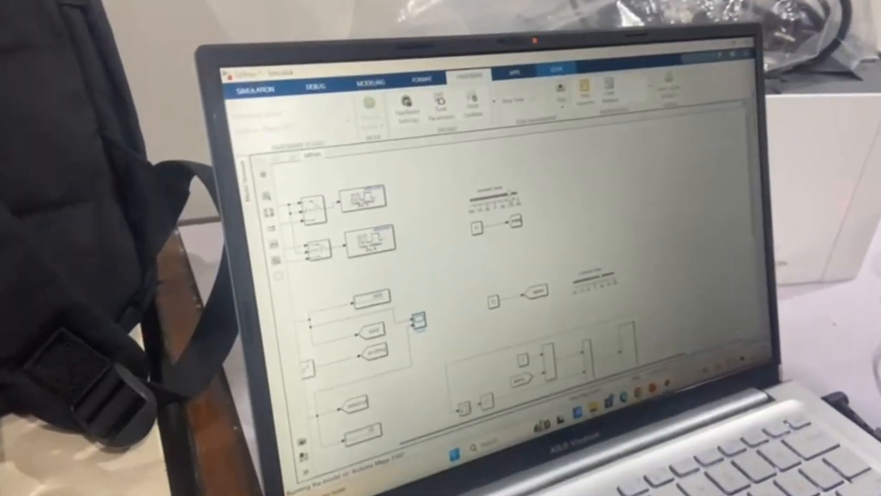
left_click_drag(504, 180, 469, 185)
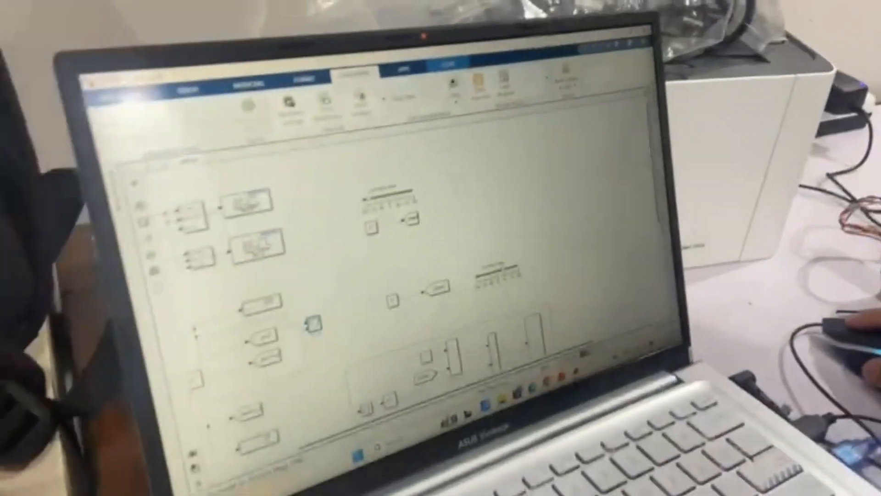
double_click(314, 324)
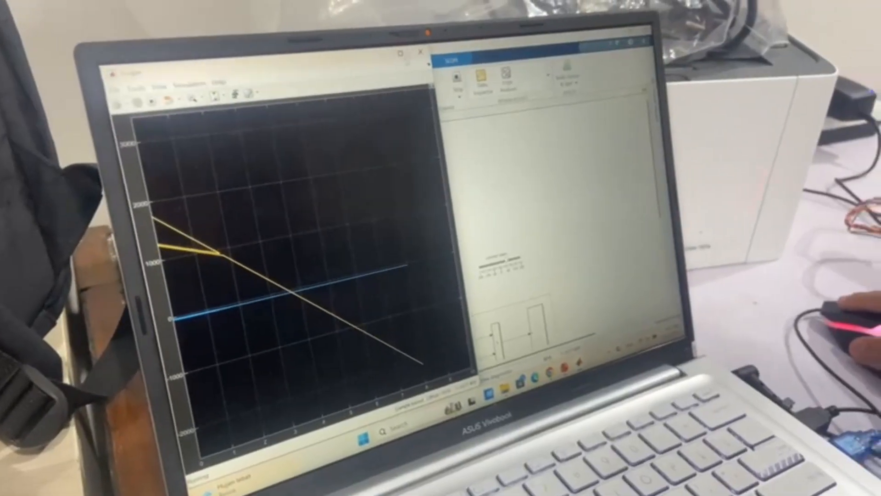
left_click(421, 52)
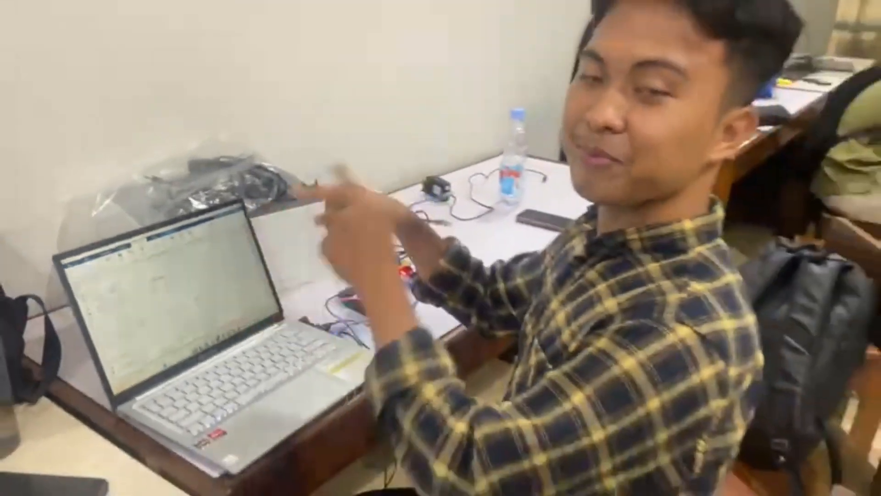